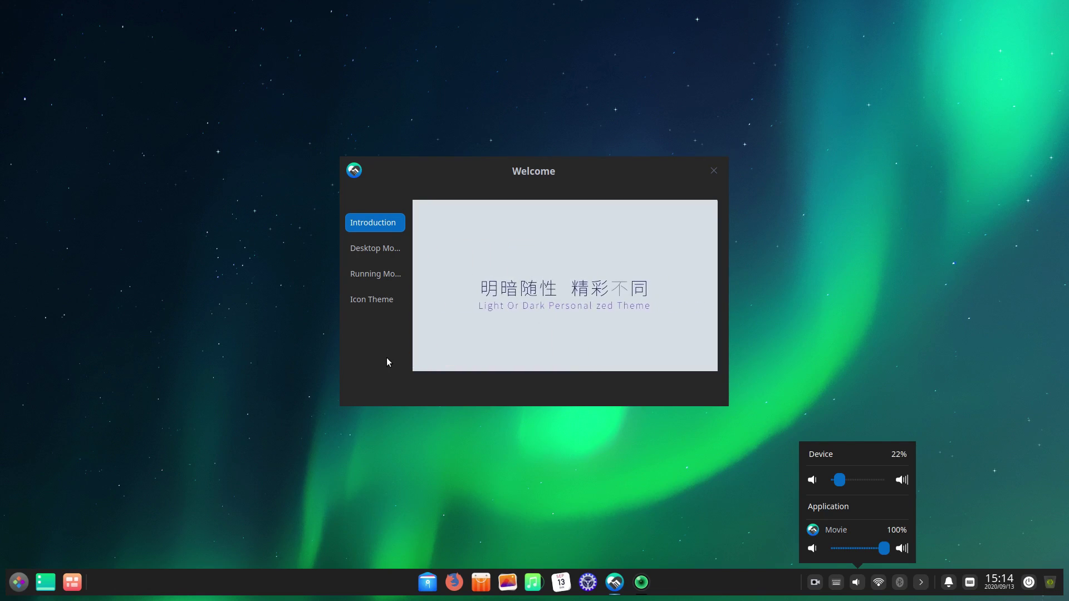
# Switch the desktop mode to Efficient Mode and back to Fashion Mode
pyautogui.click(375, 252)
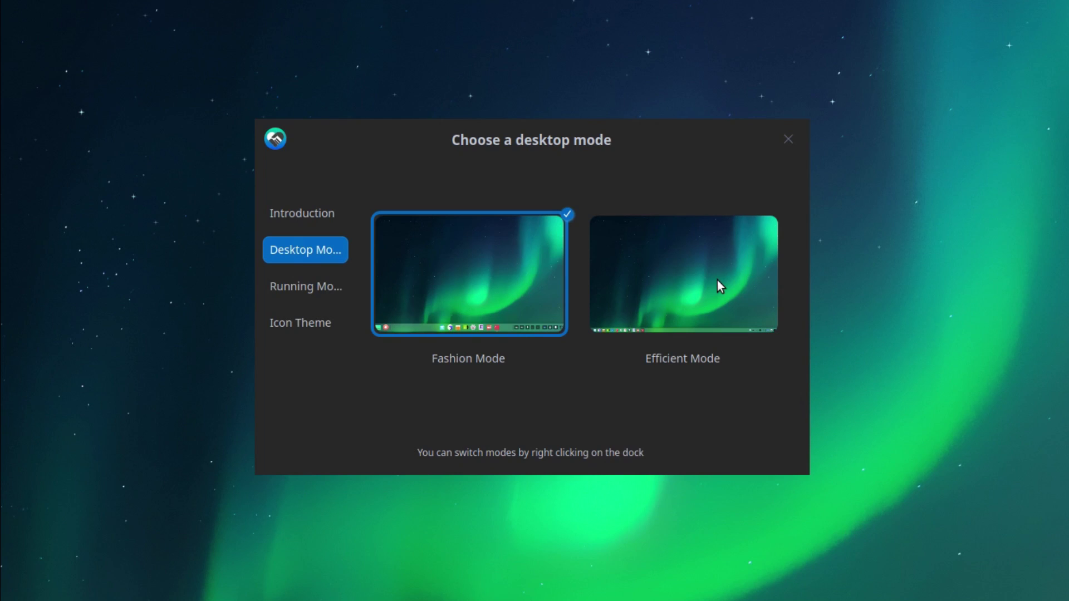
pyautogui.click(666, 273)
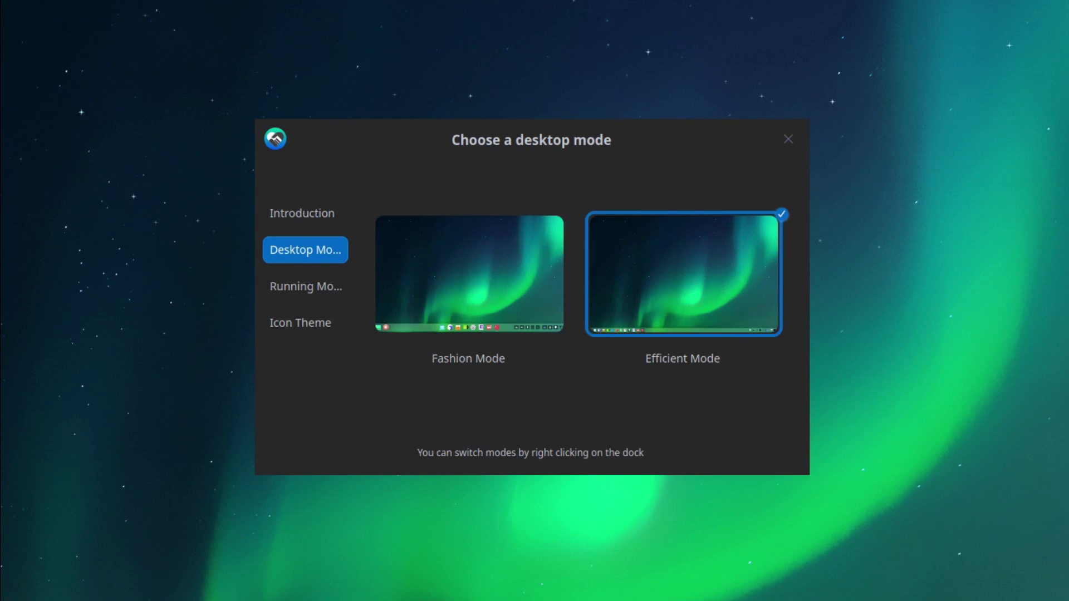
pyautogui.click(518, 294)
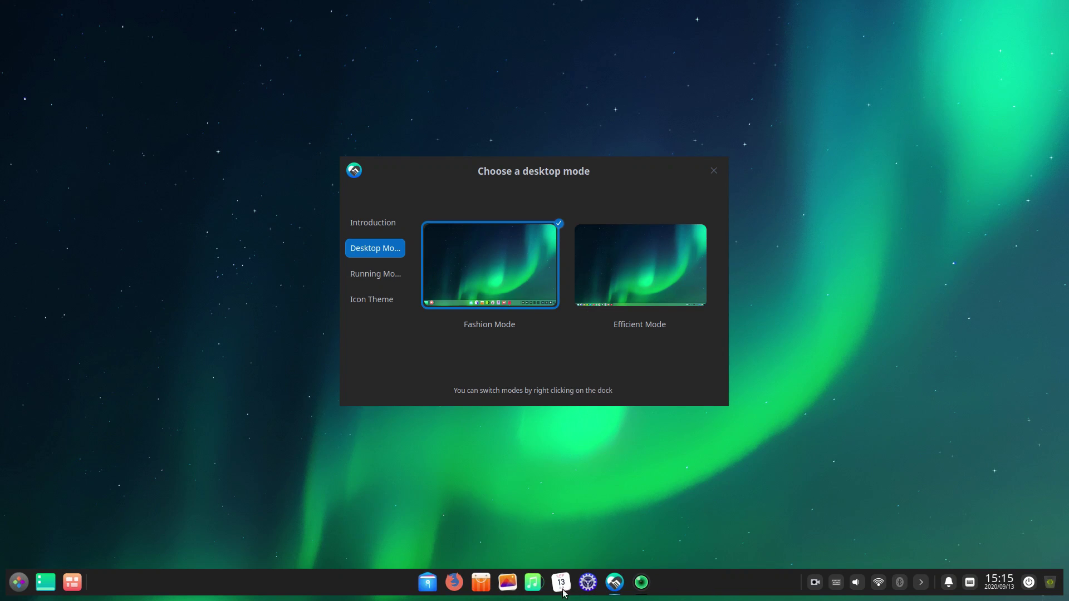
# Collapse the dock's tray icons and set the running mode to Effect Mode
pyautogui.click(921, 582)
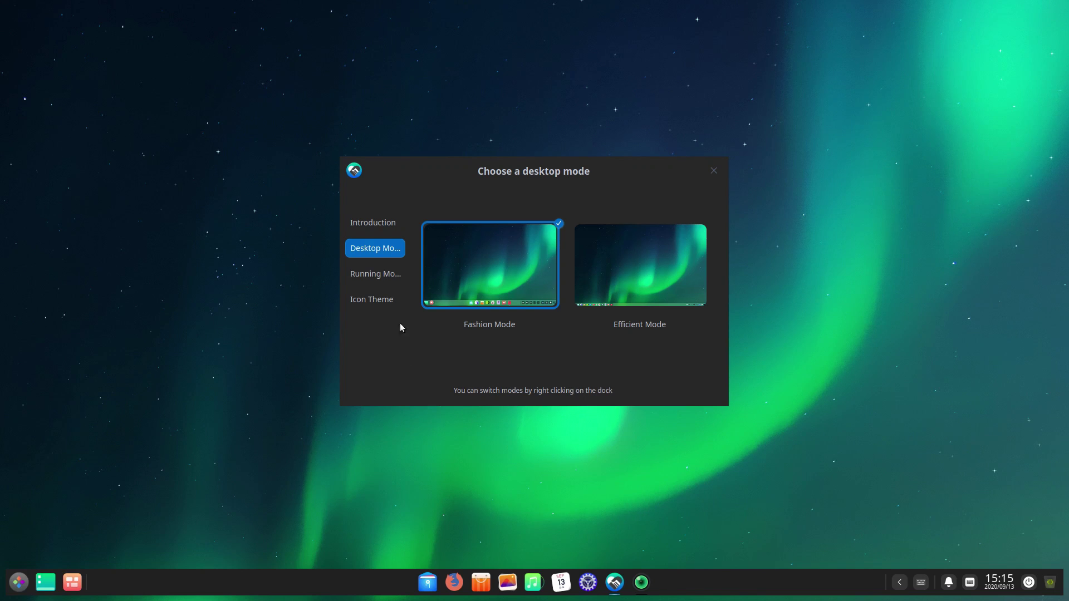
pyautogui.click(375, 274)
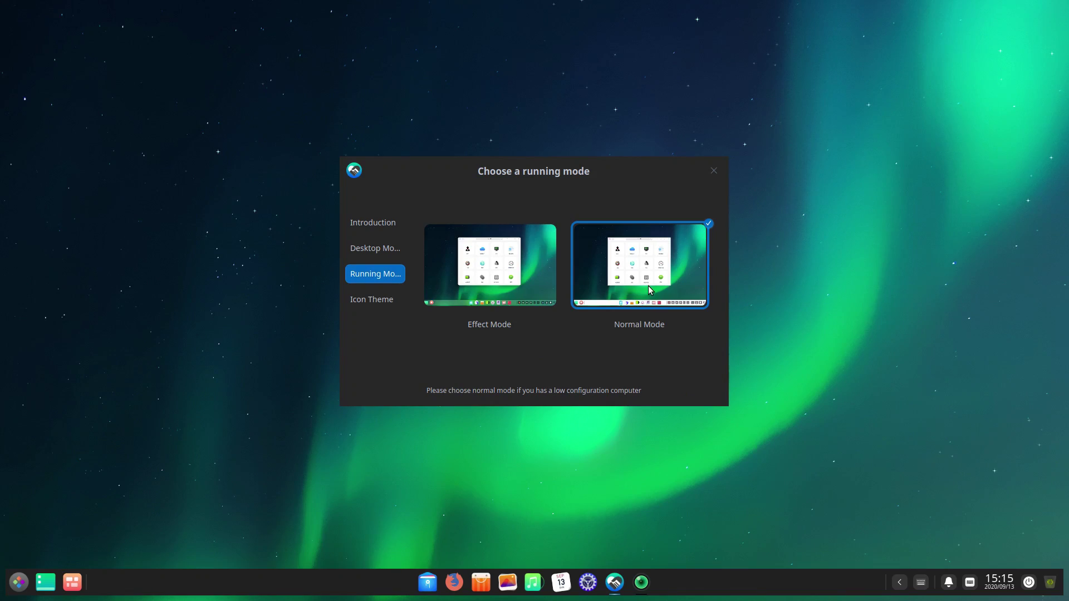
pyautogui.click(516, 272)
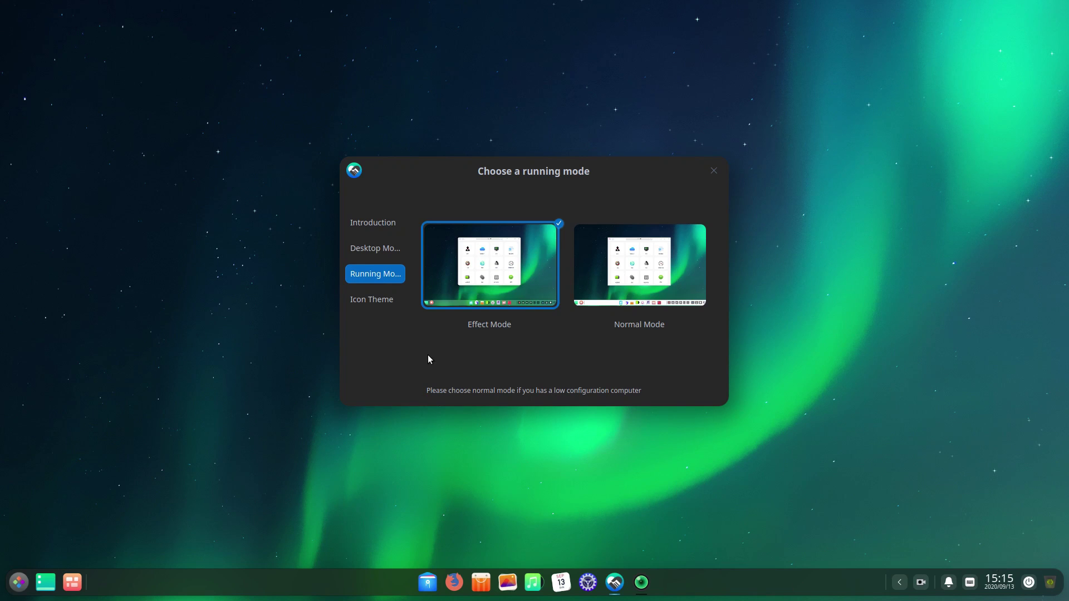
# Review the available icon themes in the Welcome window
pyautogui.click(385, 309)
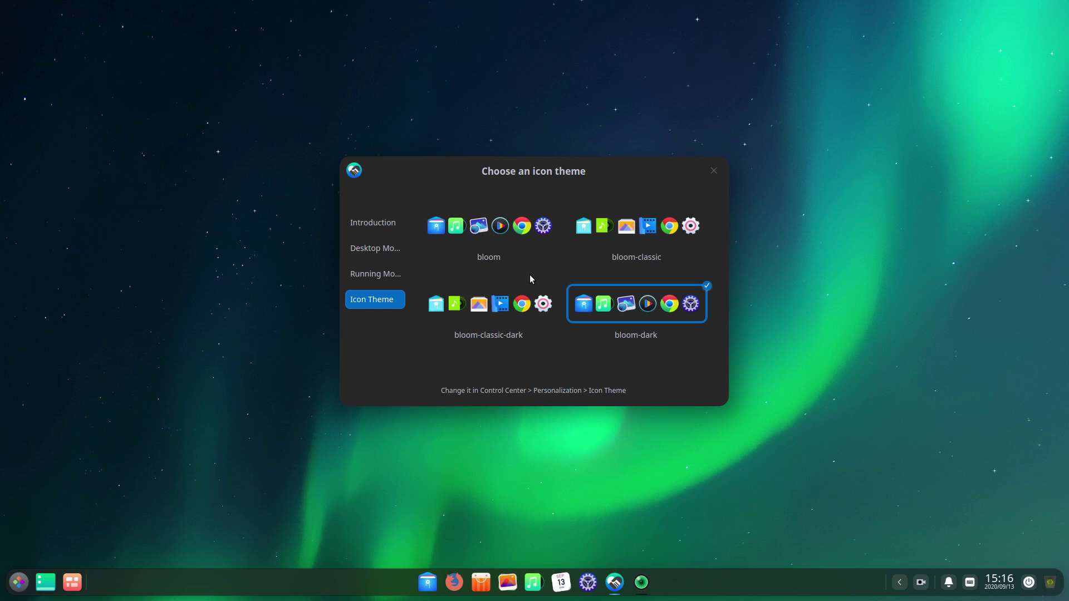
pyautogui.scroll(-1, 529, 279)
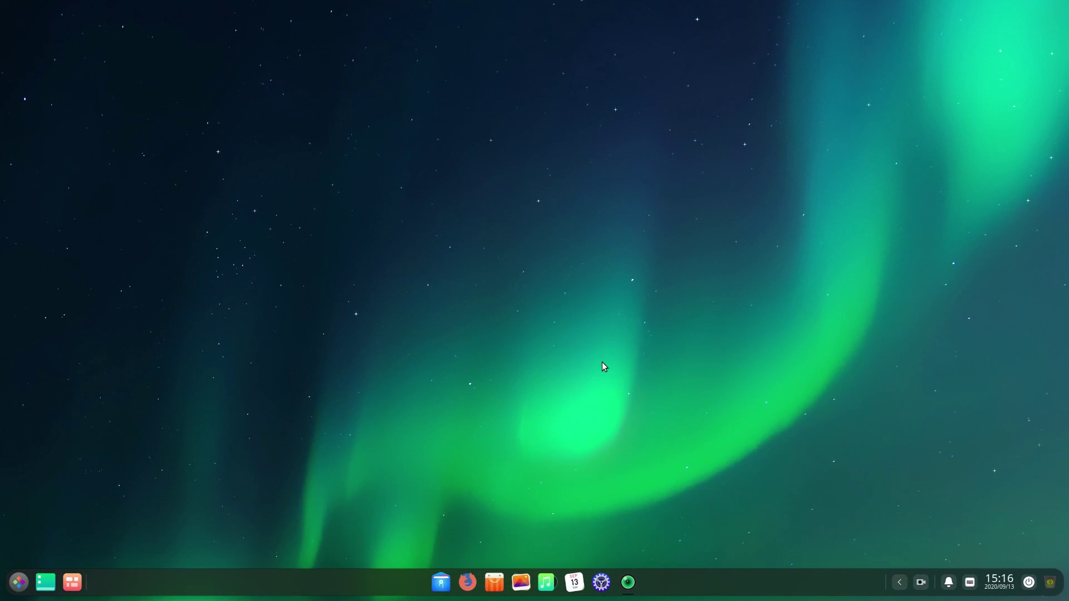
# Set the aerial picture of waves on a sandy beach as the desktop wallpaper
pyautogui.rightClick(602, 366)
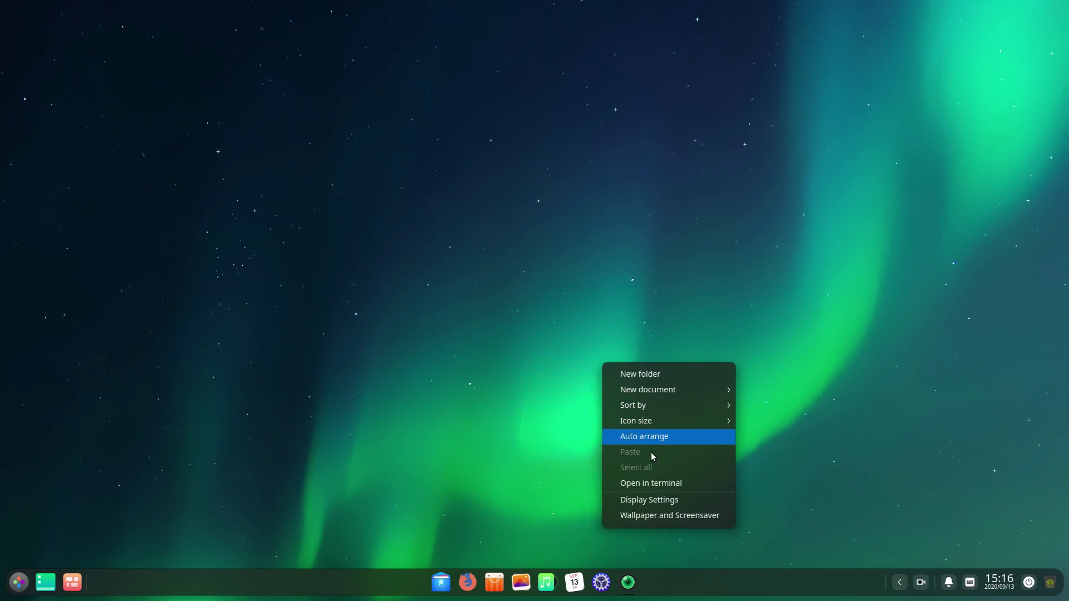
pyautogui.click(681, 520)
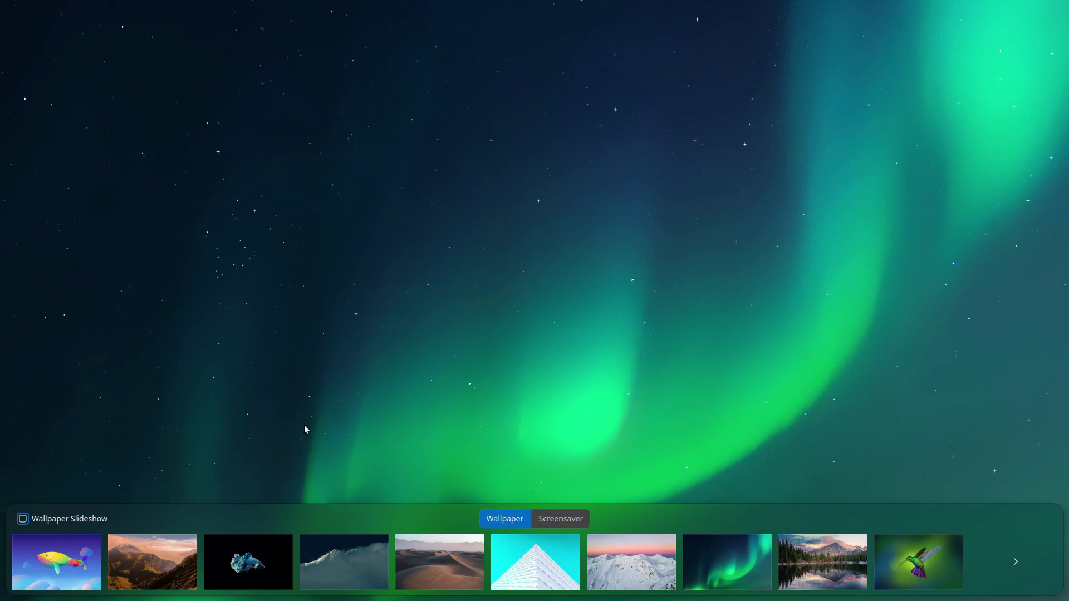
pyautogui.click(1021, 559)
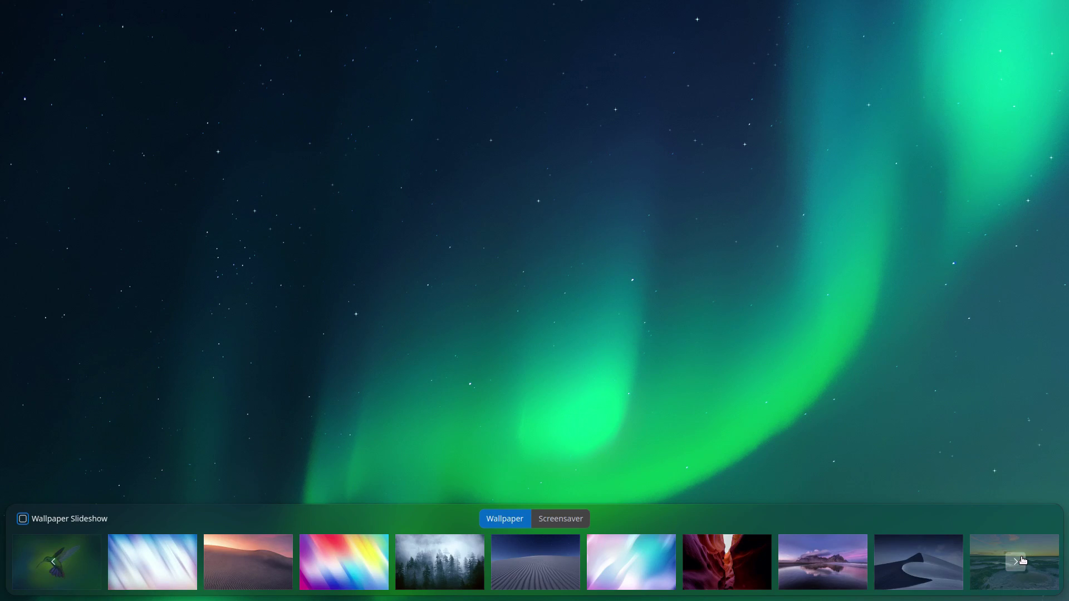
pyautogui.click(1022, 559)
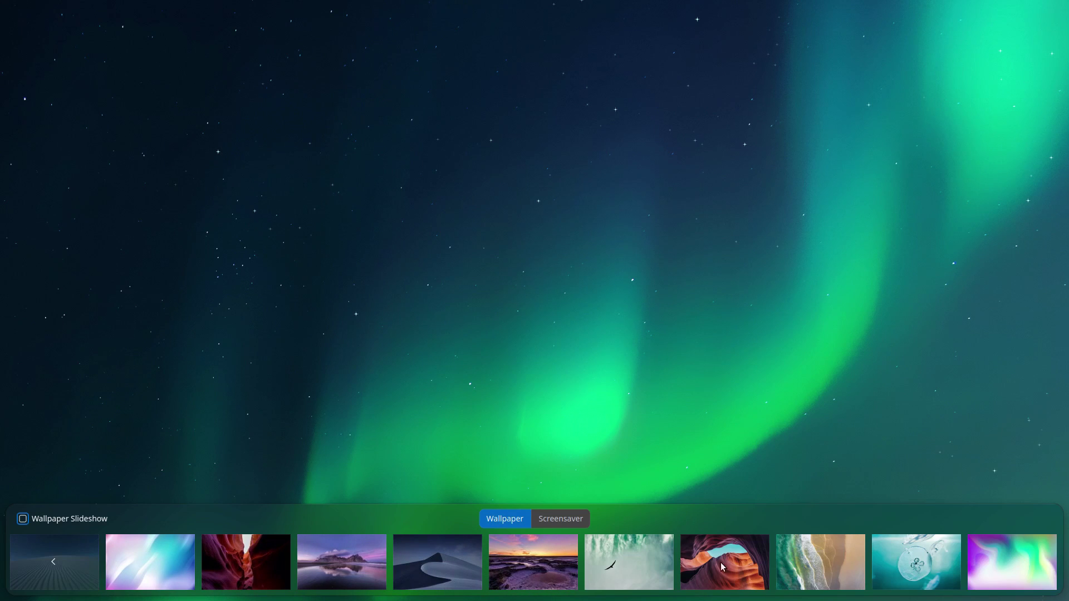
pyautogui.click(816, 577)
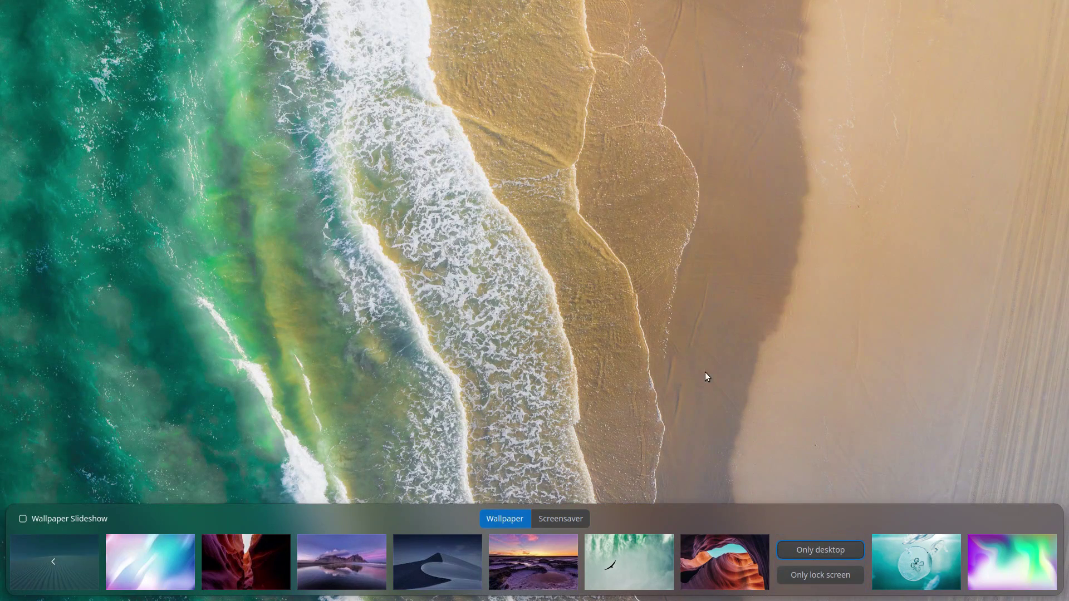
pyautogui.click(679, 333)
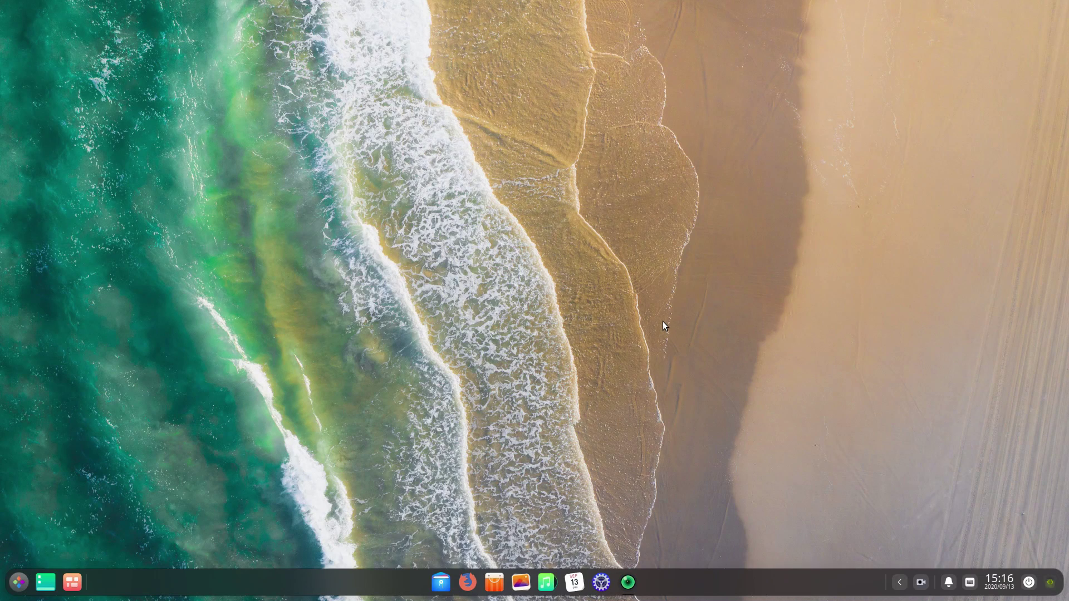
# Create a folder on the desktop and name it New
pyautogui.rightClick(662, 325)
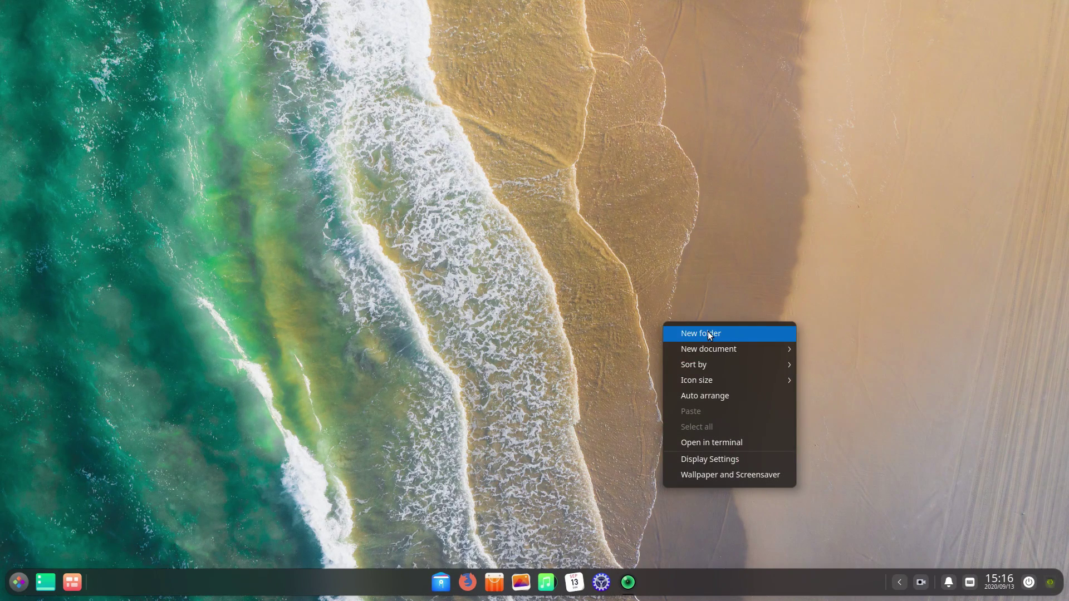
pyautogui.moveTo(714, 354)
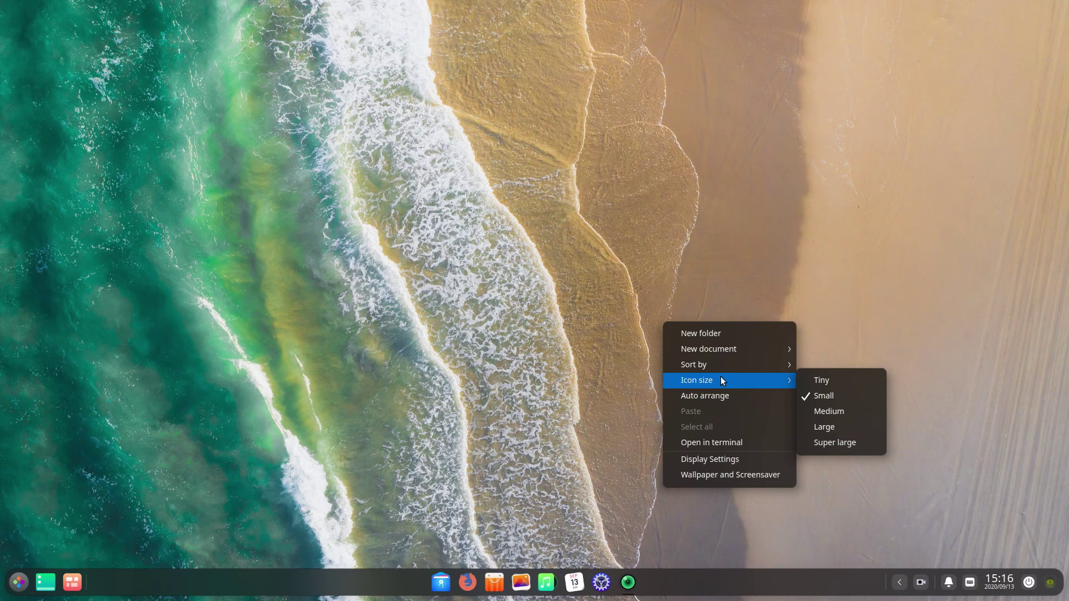
pyautogui.click(730, 332)
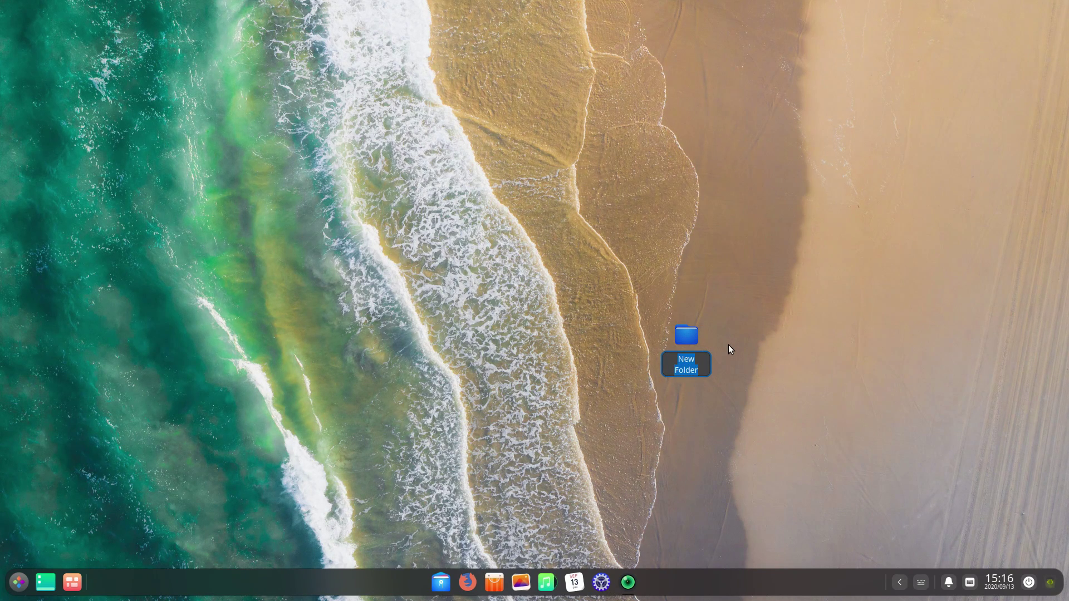
pyautogui.press('BackSpace')
pyautogui.write('New')
pyautogui.press('Return')
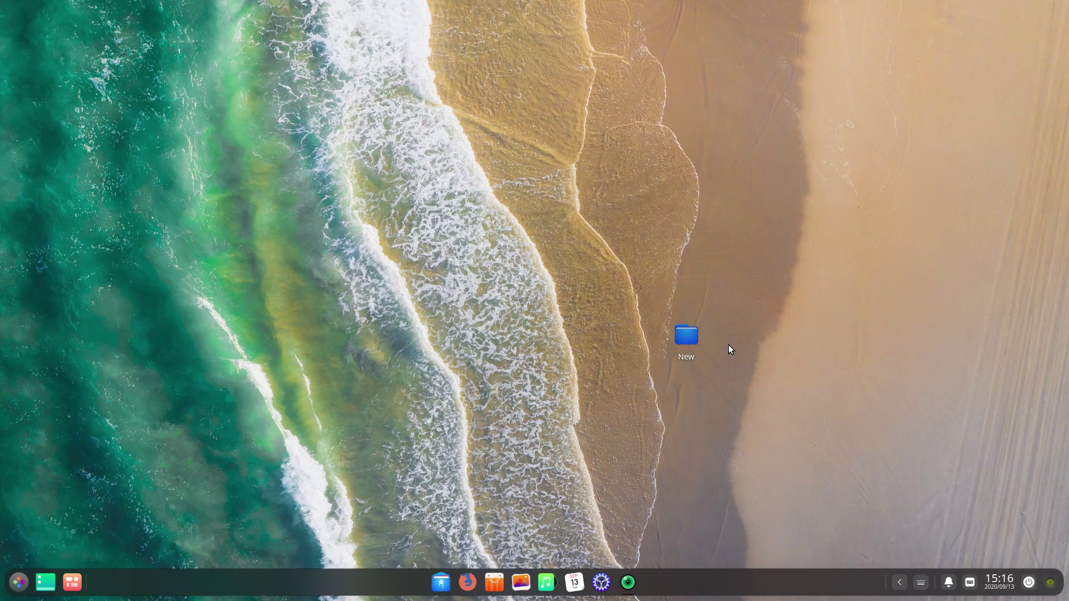
# Set the desktop icon size to Super large and move the New folder to the desktop's upper-right area
pyautogui.rightClick(728, 345)
pyautogui.moveTo(784, 404)
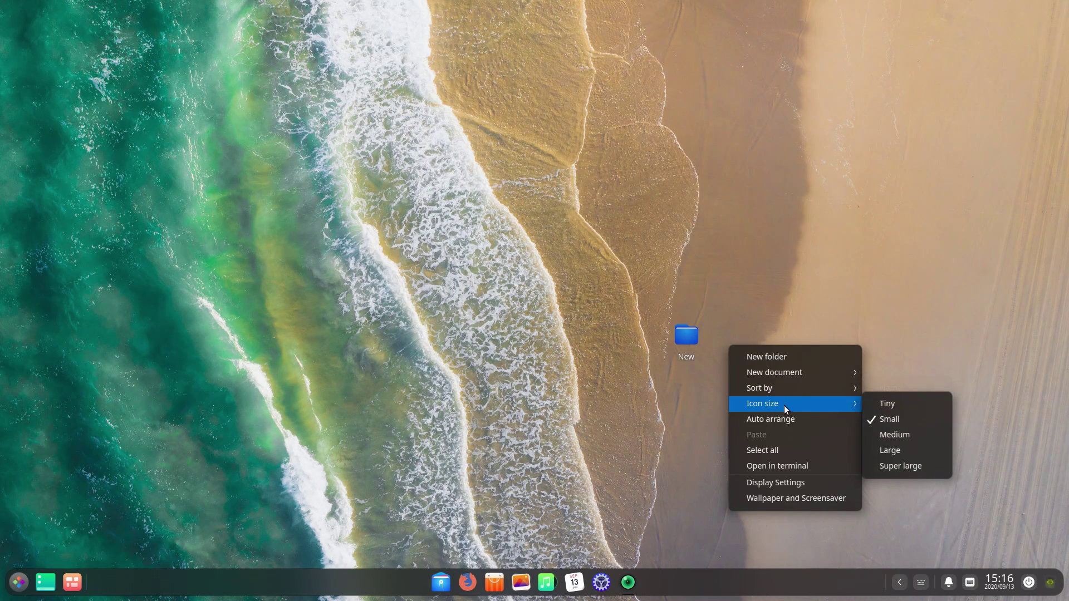
pyautogui.click(900, 464)
pyautogui.moveTo(66, 55); pyautogui.dragTo(999, 70)
# Set the desktop icon size to Tiny and move the New folder back to the desktop's upper-right area
pyautogui.rightClick(880, 118)
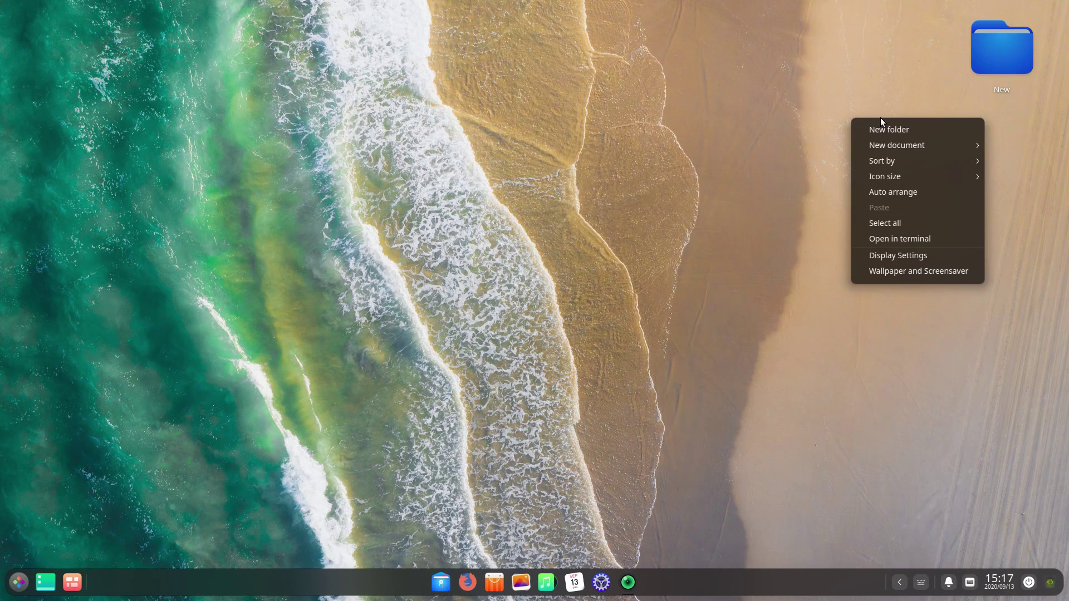
pyautogui.moveTo(903, 173)
pyautogui.click(775, 183)
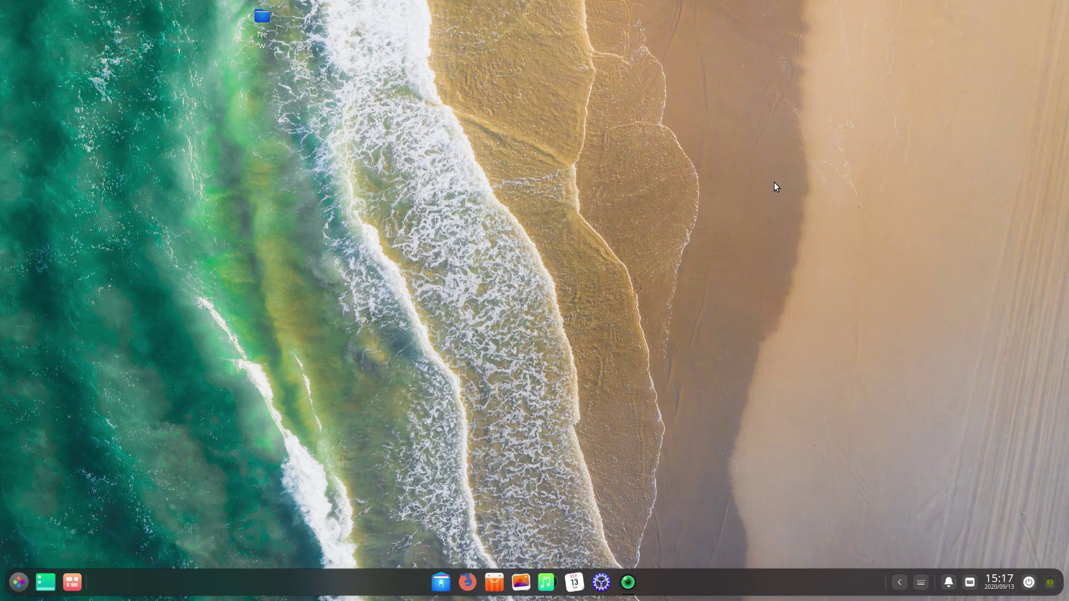
pyautogui.moveTo(260, 16); pyautogui.dragTo(940, 56)
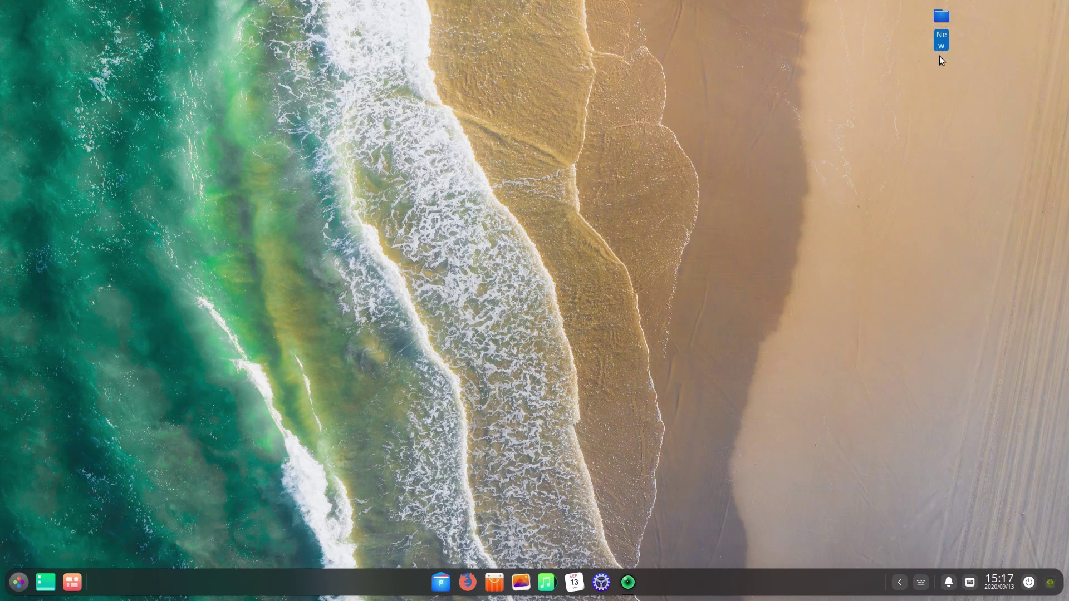
# Set the desktop icon size to Medium and place the New folder in the desktop's upper-right corner
pyautogui.rightClick(866, 98)
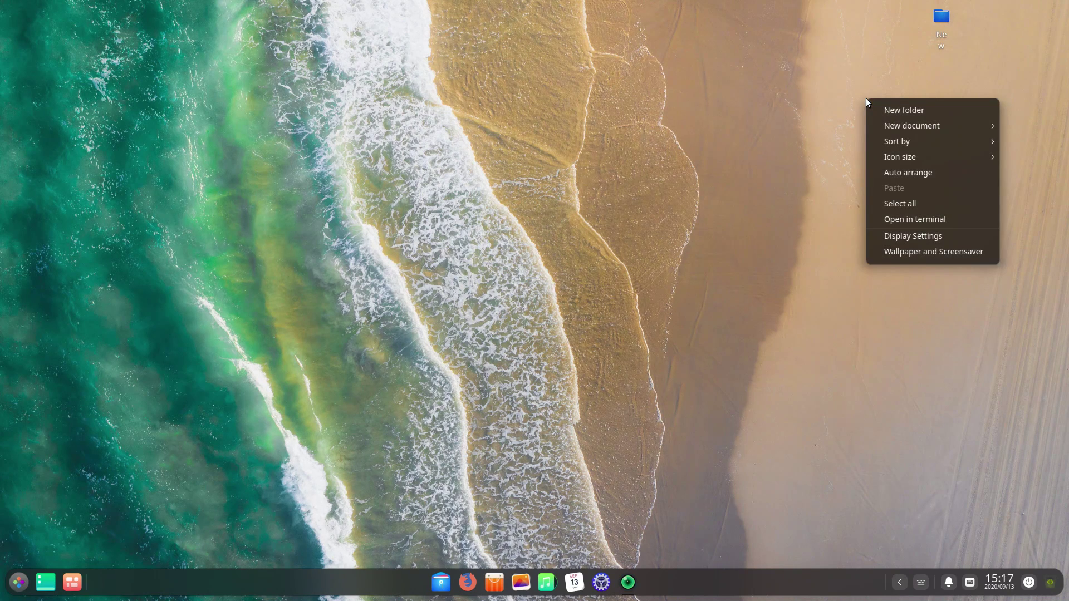
pyautogui.moveTo(911, 154)
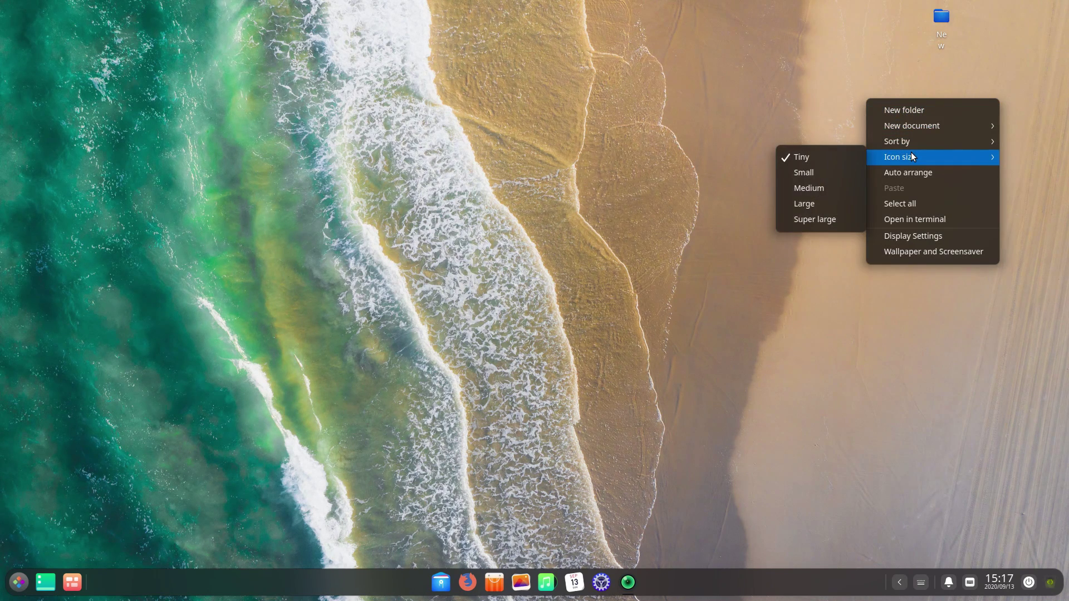
pyautogui.click(829, 183)
pyautogui.moveTo(38, 54); pyautogui.dragTo(971, 72)
# Look at the desktop's icon sorting options and open the Display settings
pyautogui.rightClick(718, 111)
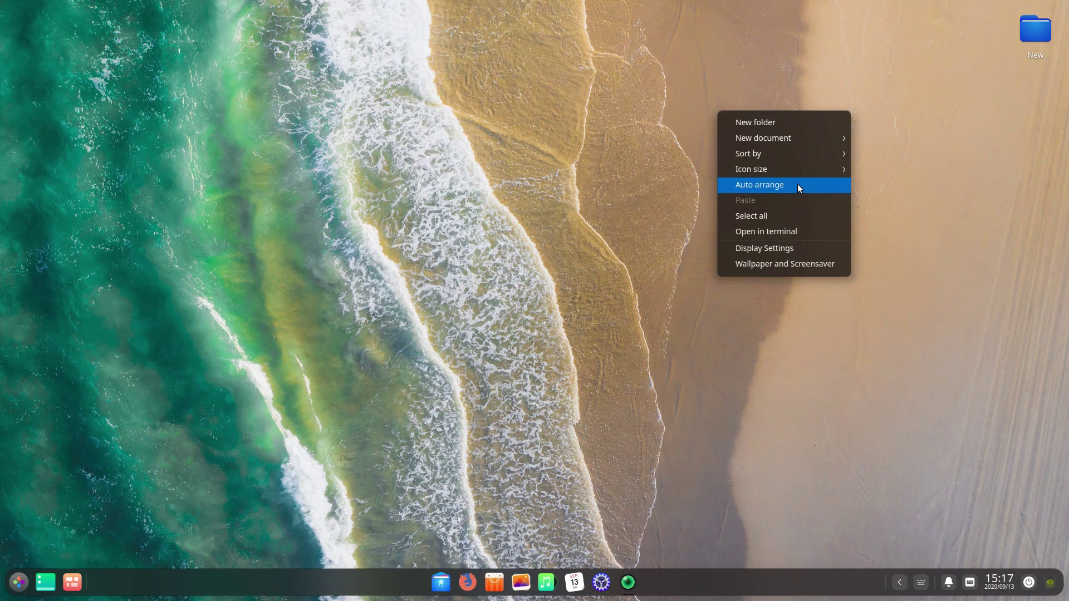
pyautogui.moveTo(798, 154)
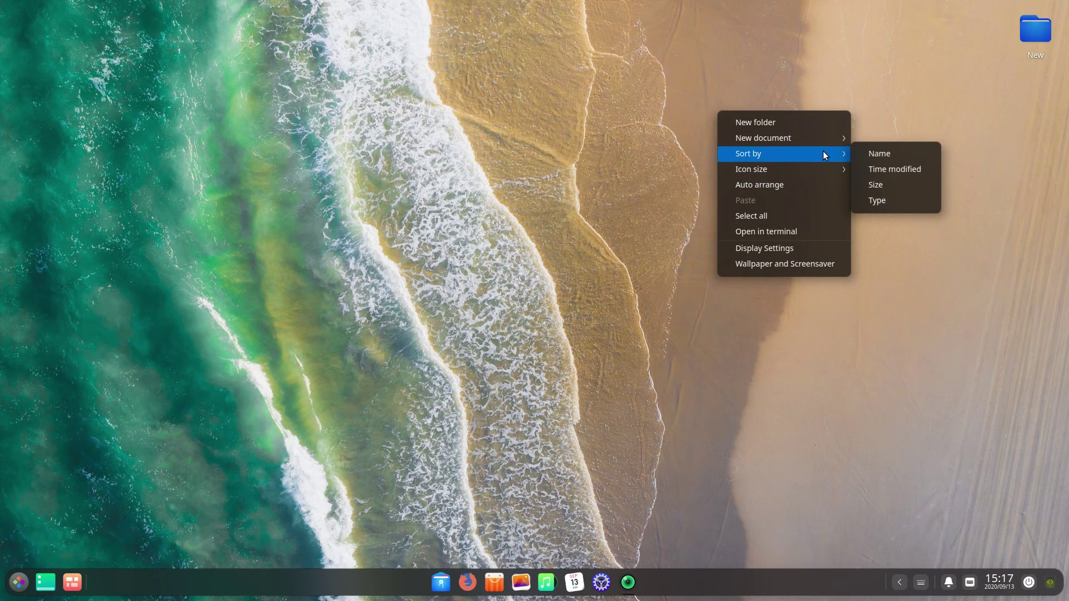
pyautogui.rightClick(515, 246)
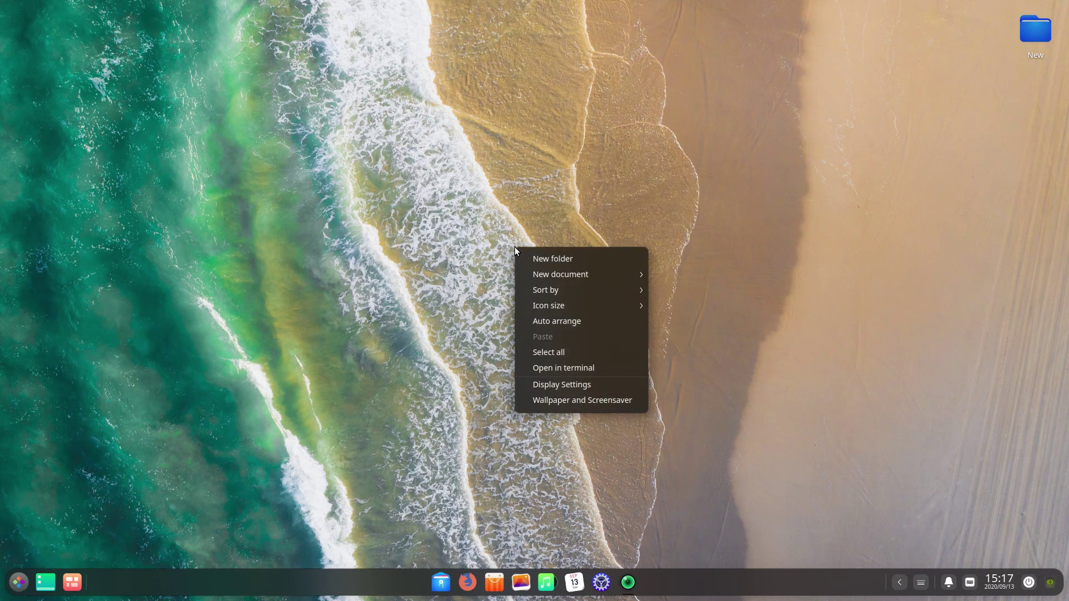
pyautogui.click(591, 385)
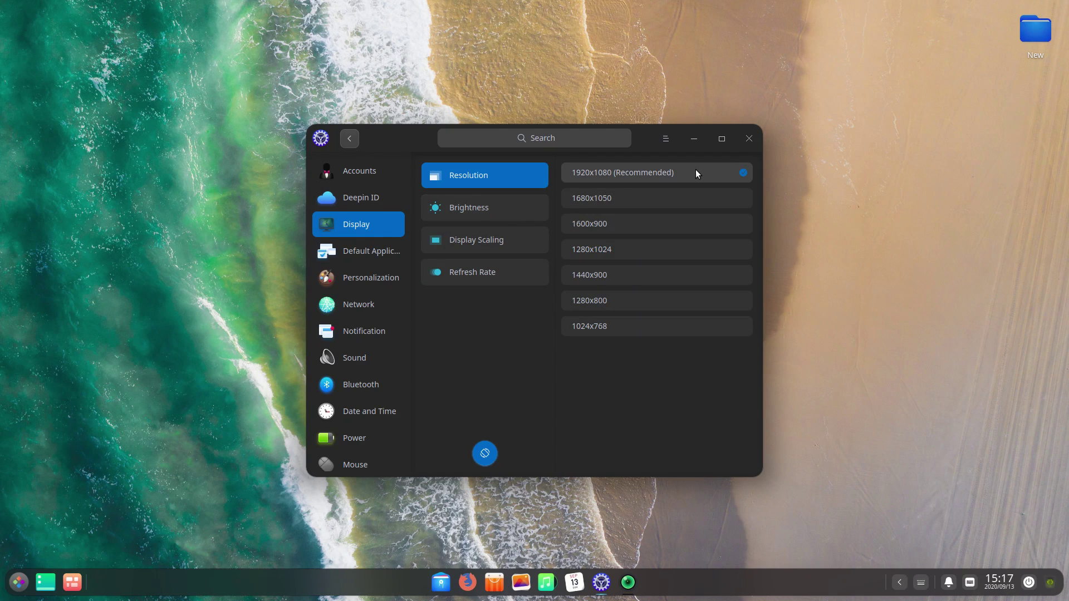
# Turn on Change Color Temperature in the brightness settings, shift it warmer and return it to about the midpoint
pyautogui.click(504, 214)
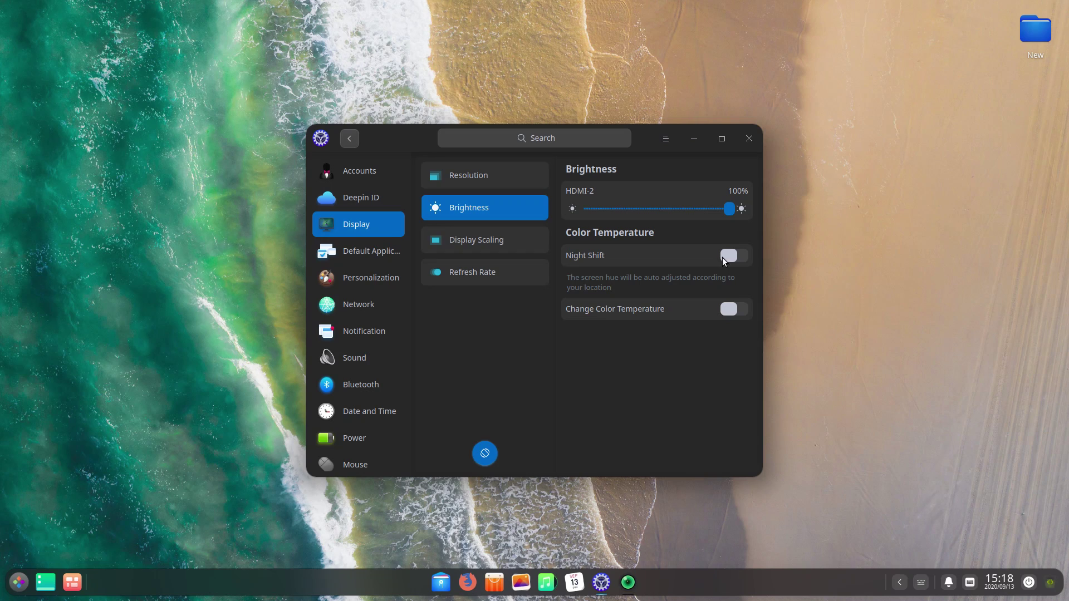
pyautogui.click(731, 309)
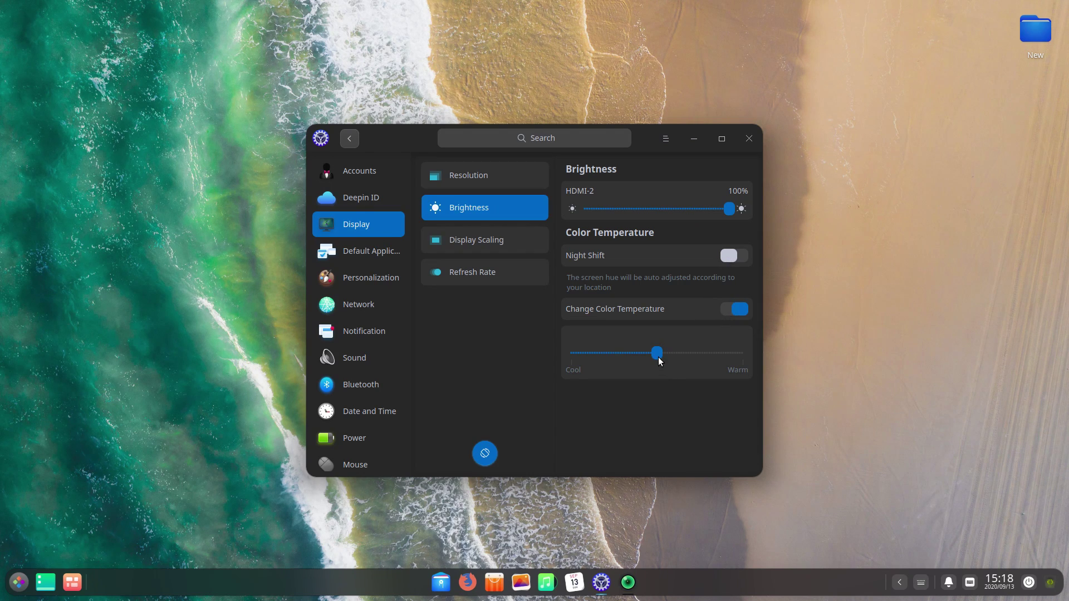
pyautogui.click(698, 359)
pyautogui.moveTo(701, 361); pyautogui.dragTo(653, 361)
# View the display scaling and refresh rate options, and maximize the settings window
pyautogui.click(504, 246)
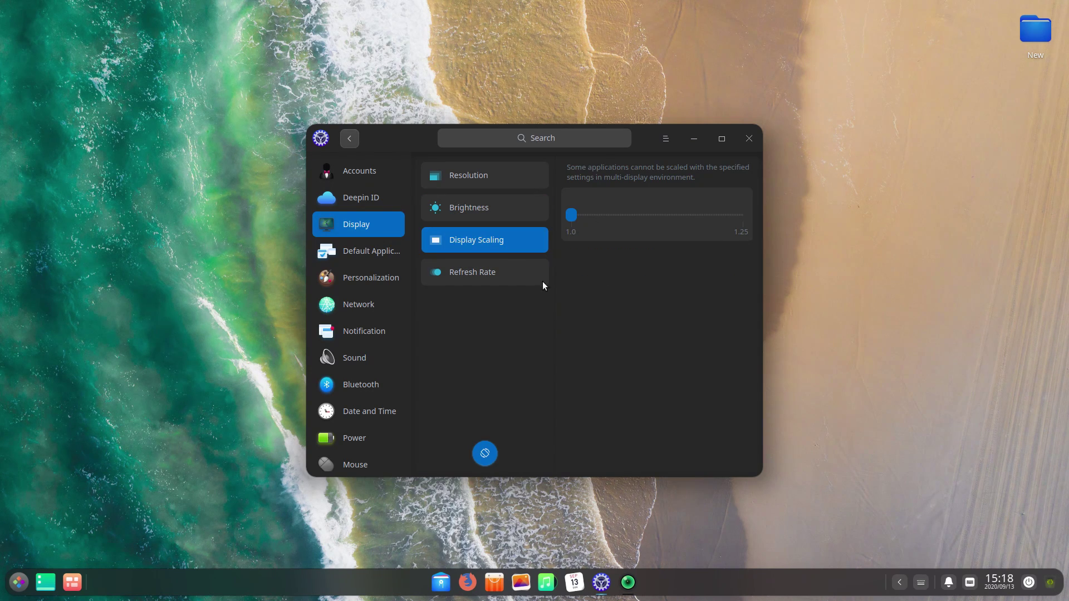
pyautogui.click(489, 278)
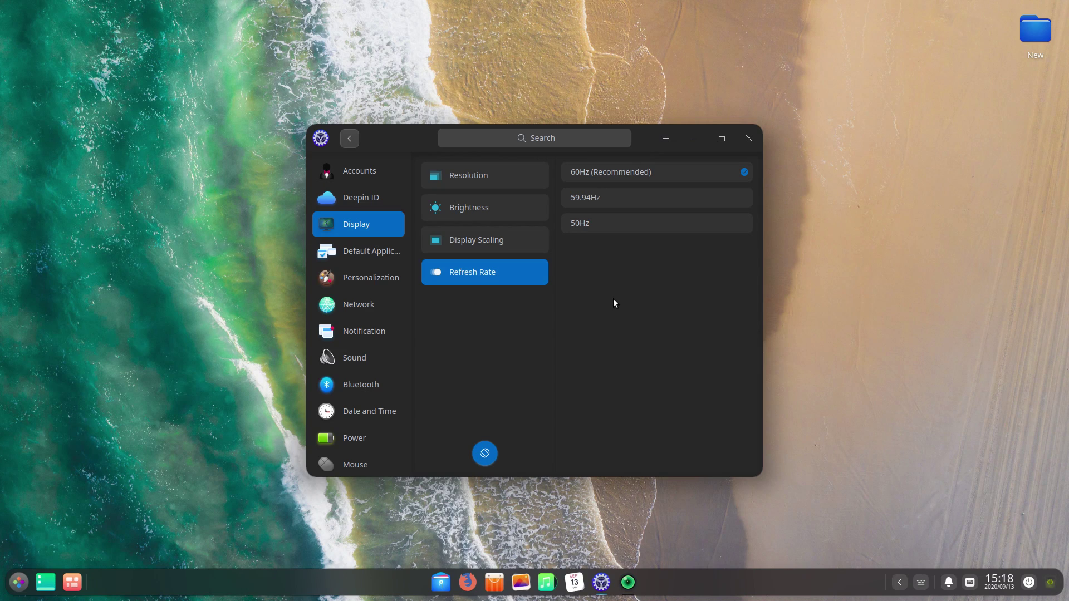
pyautogui.click(721, 138)
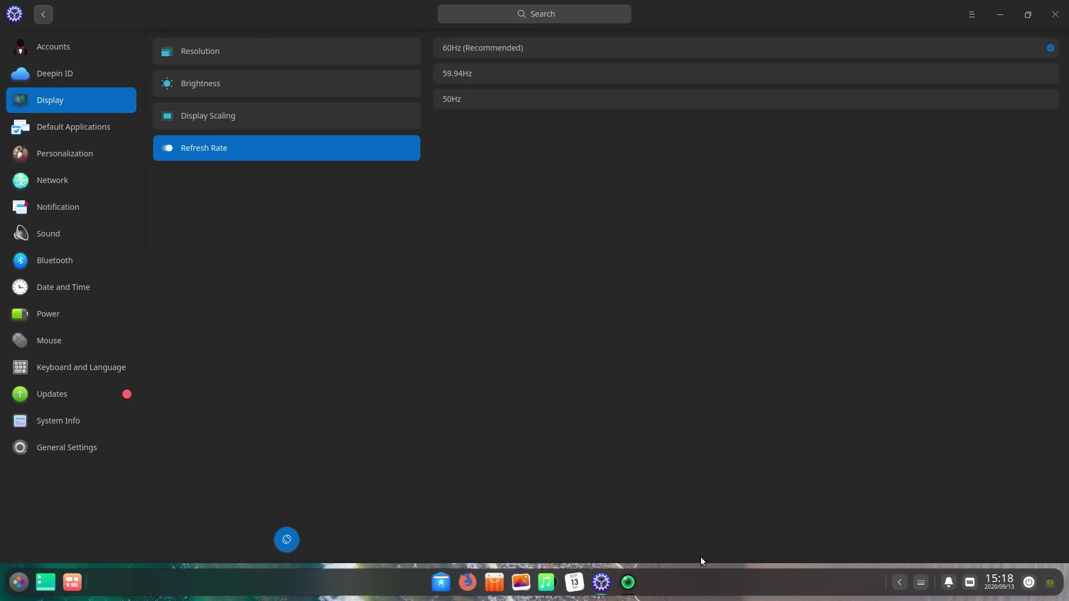
# Look through the dock's location and status options, try Smart Hide, and return the status to Keep Shown
pyautogui.rightClick(765, 589)
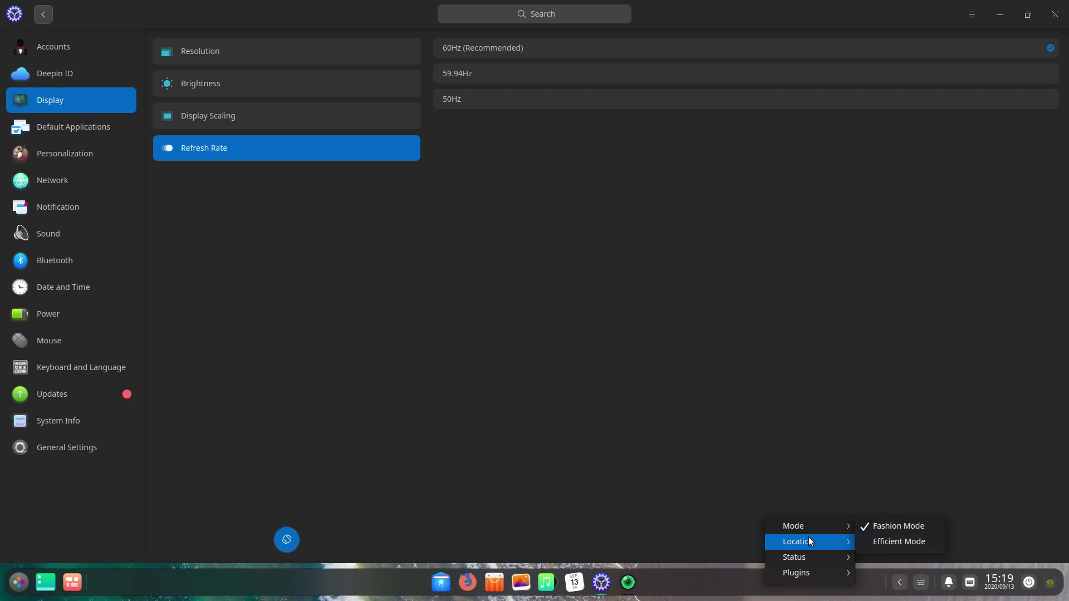
pyautogui.moveTo(808, 538)
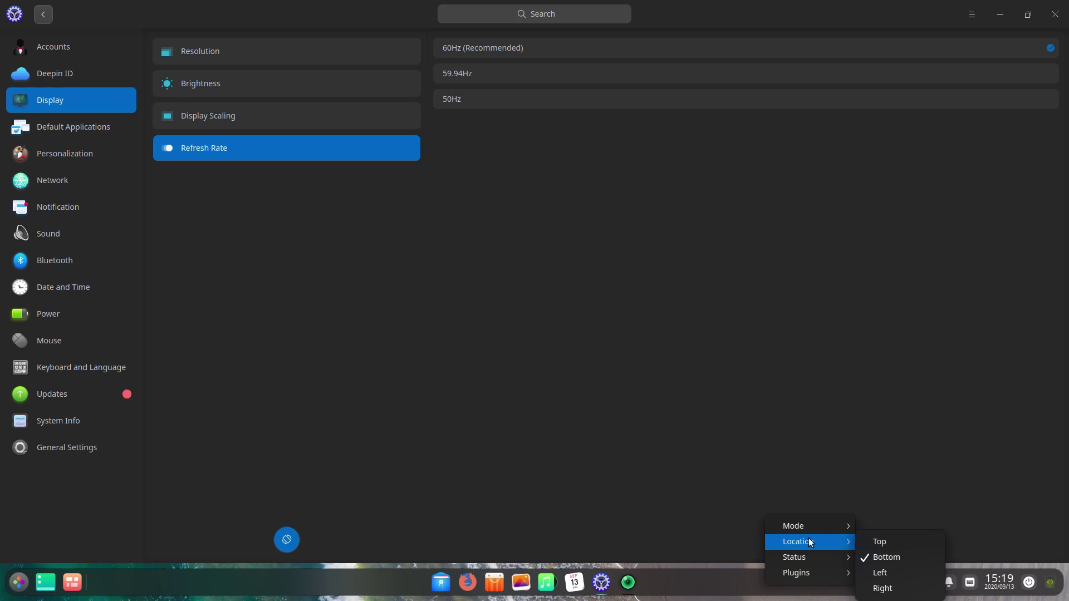
pyautogui.moveTo(810, 558)
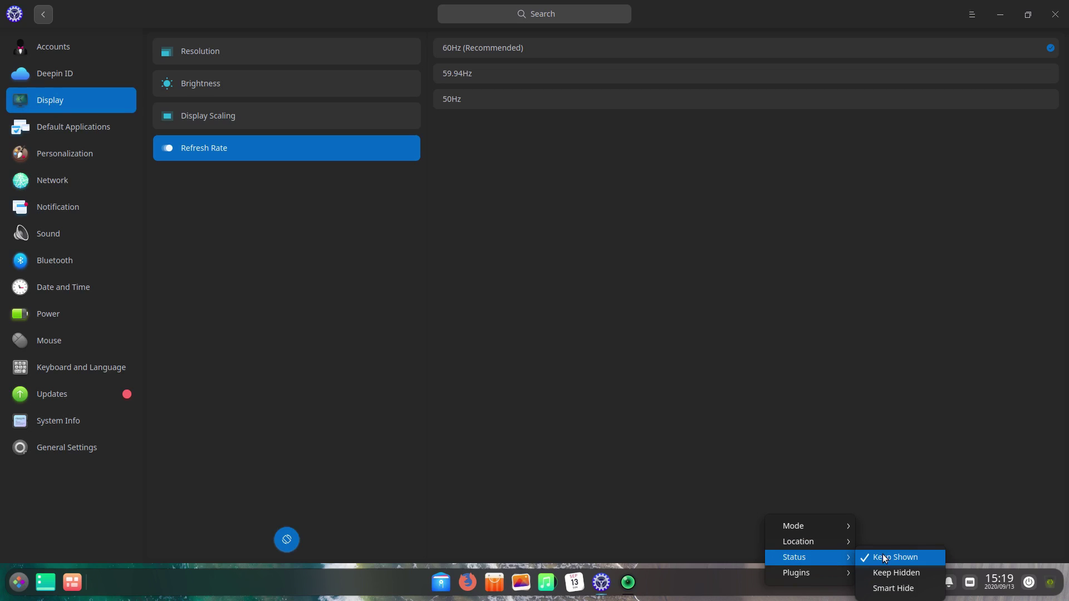
pyautogui.click(889, 591)
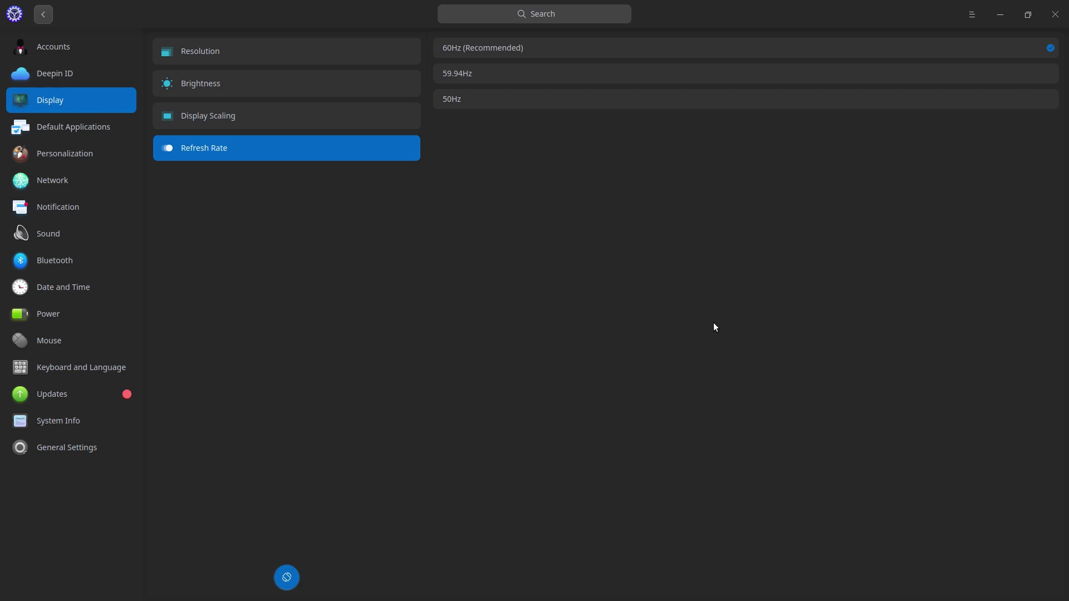
pyautogui.moveTo(521, 600)
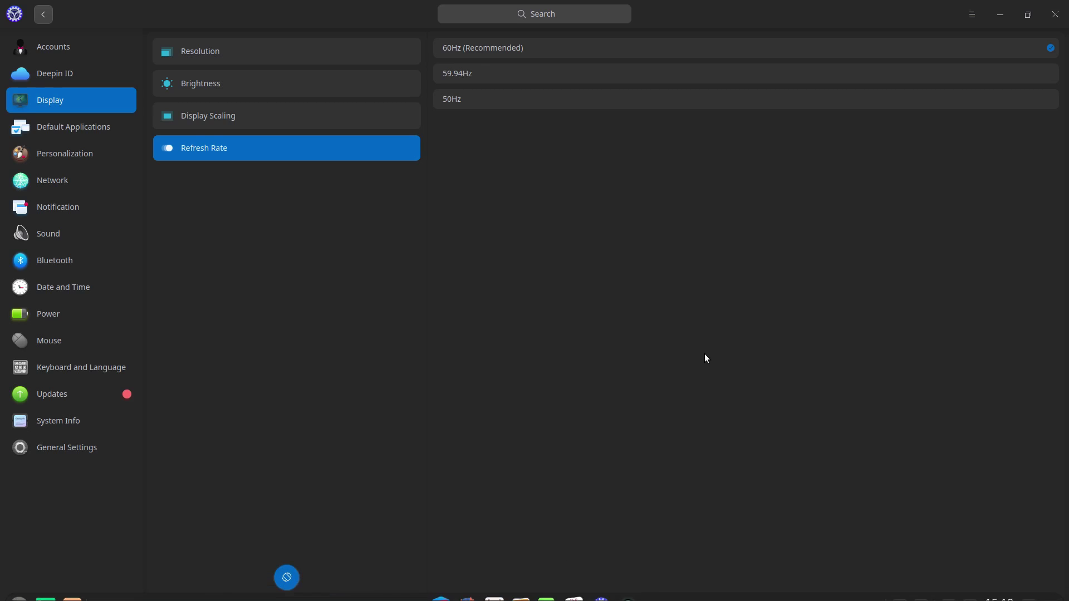
pyautogui.rightClick(769, 576)
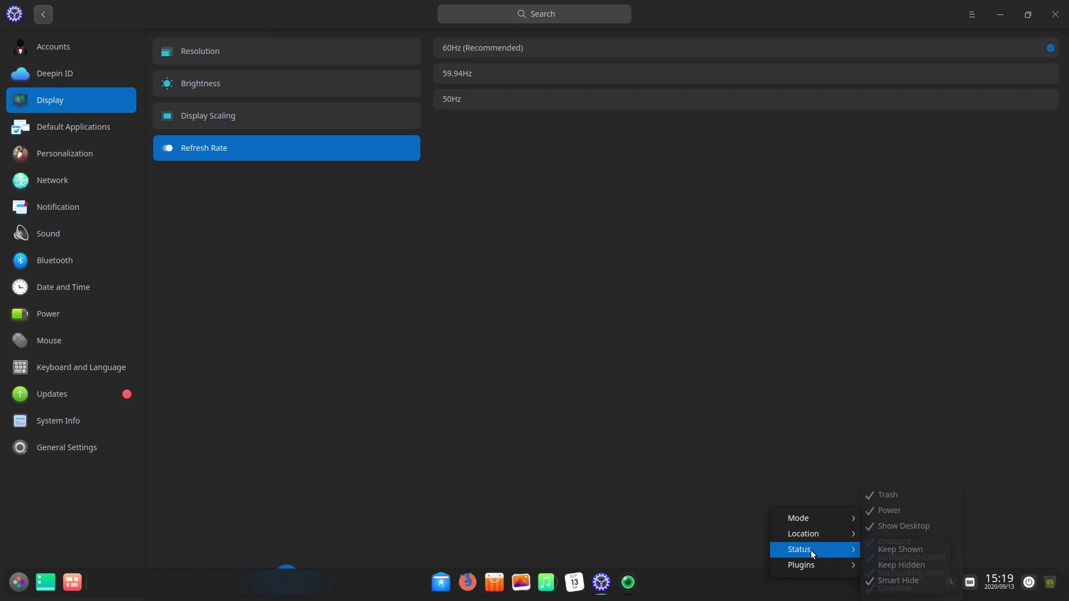
pyautogui.click(900, 552)
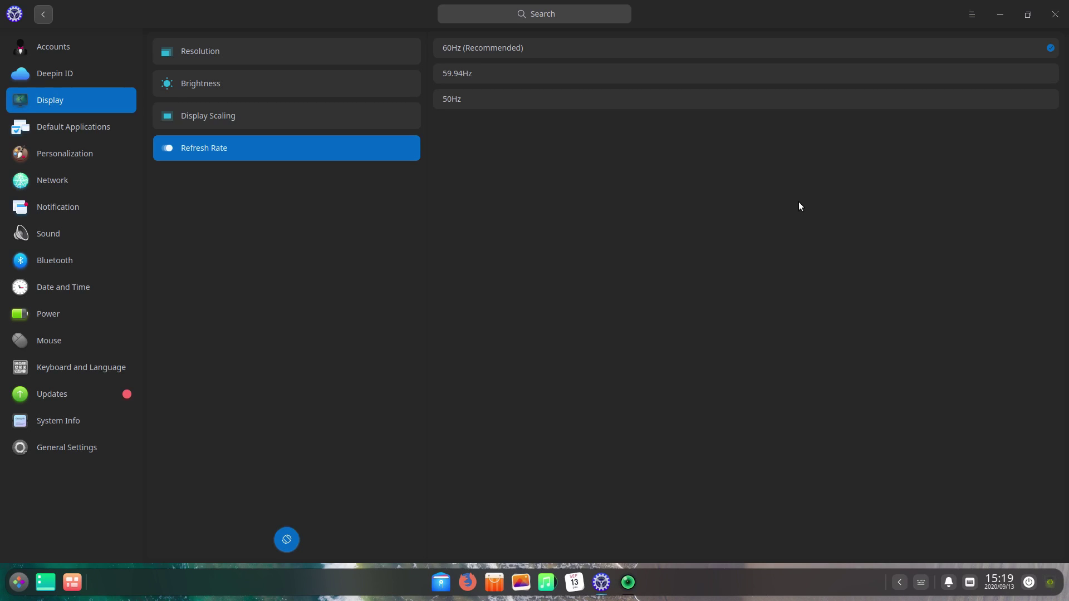
pyautogui.click(1027, 15)
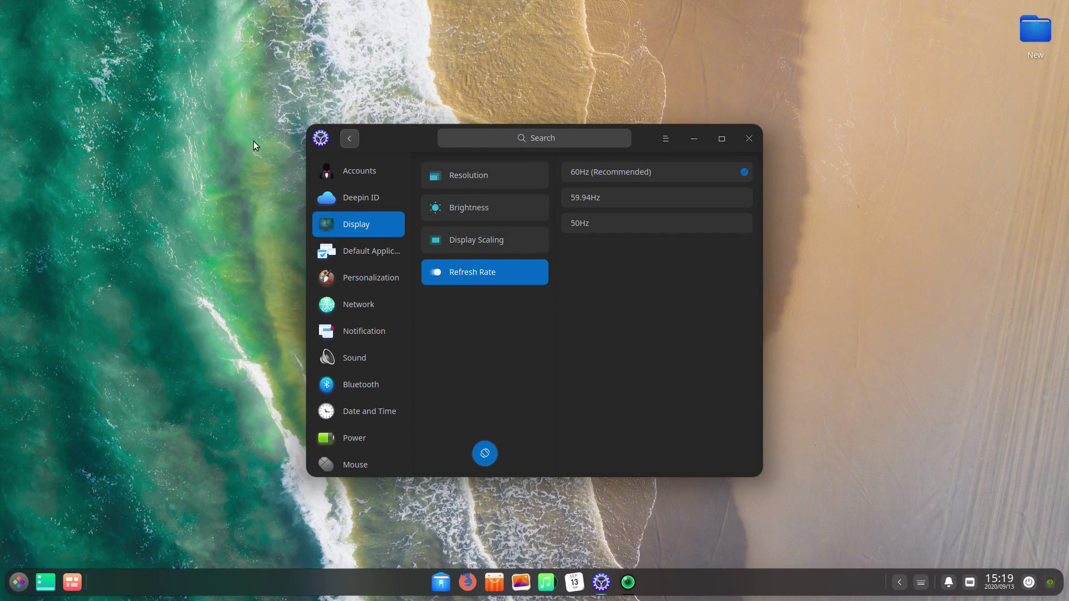
pyautogui.click(724, 139)
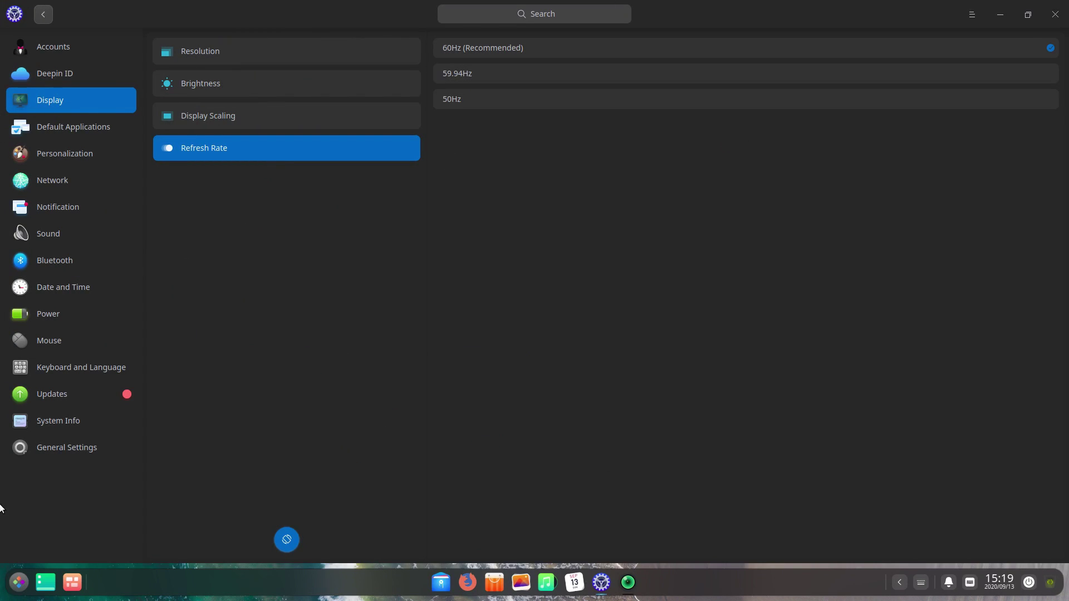
# Turn on Auto Login for the user account and authorize it with the account password
pyautogui.click(26, 50)
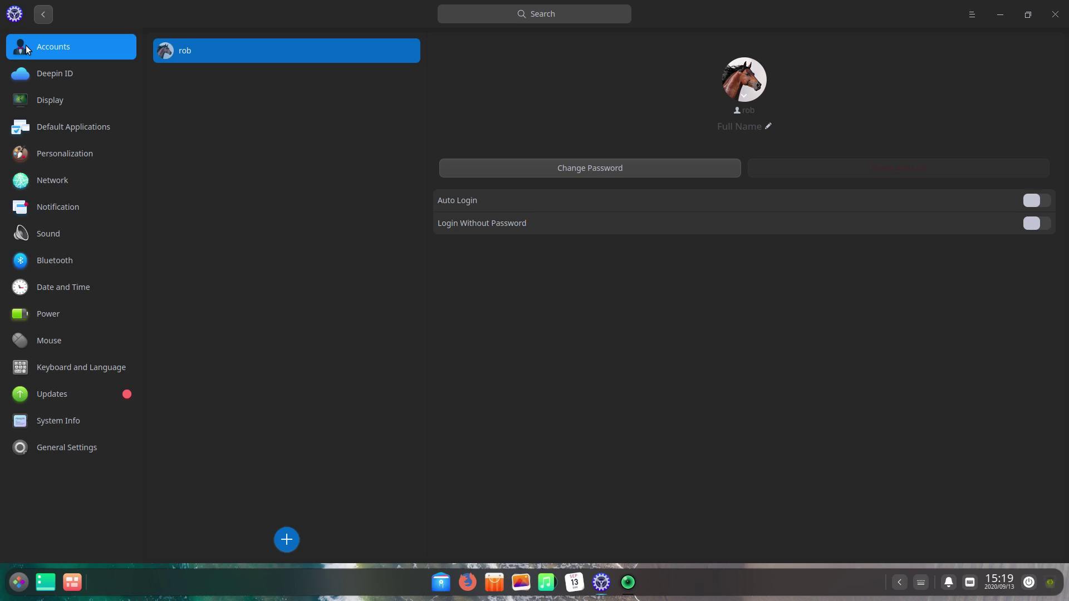
pyautogui.click(1037, 201)
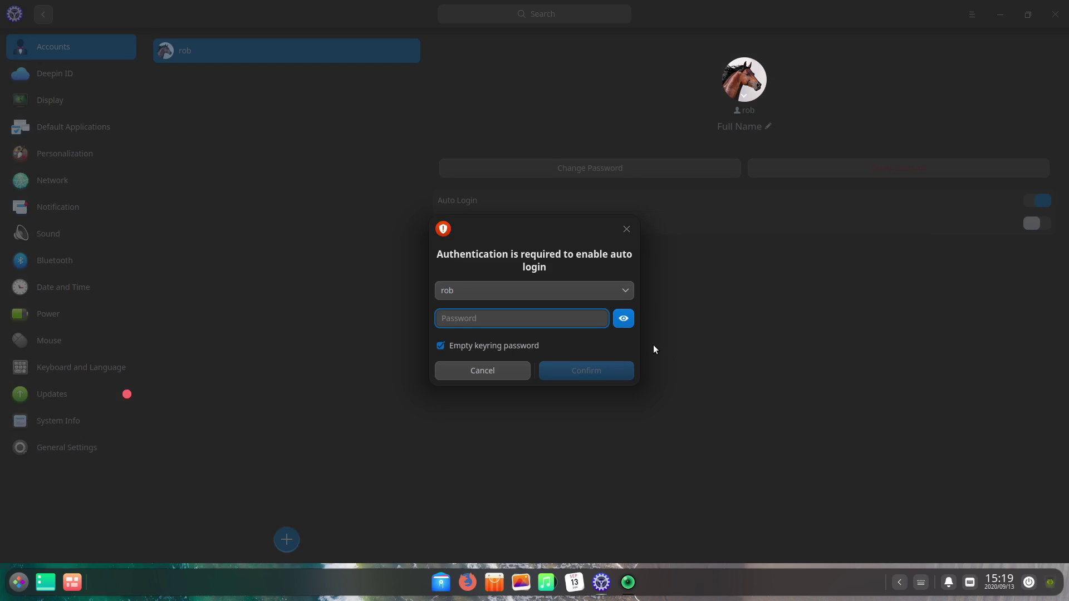
pyautogui.write('••••••')
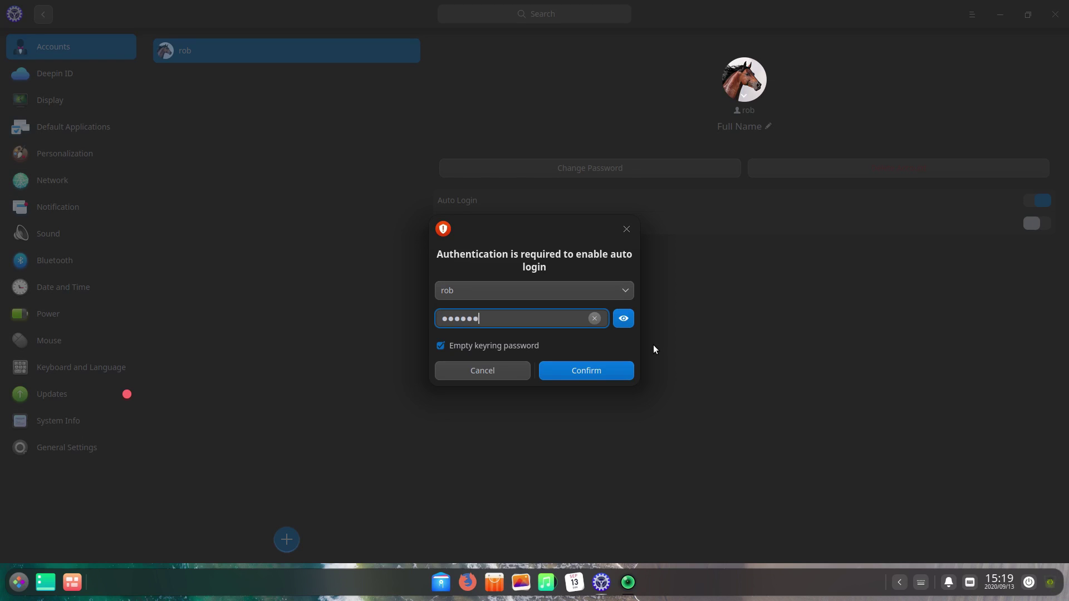
pyautogui.write('••')
pyautogui.click(610, 370)
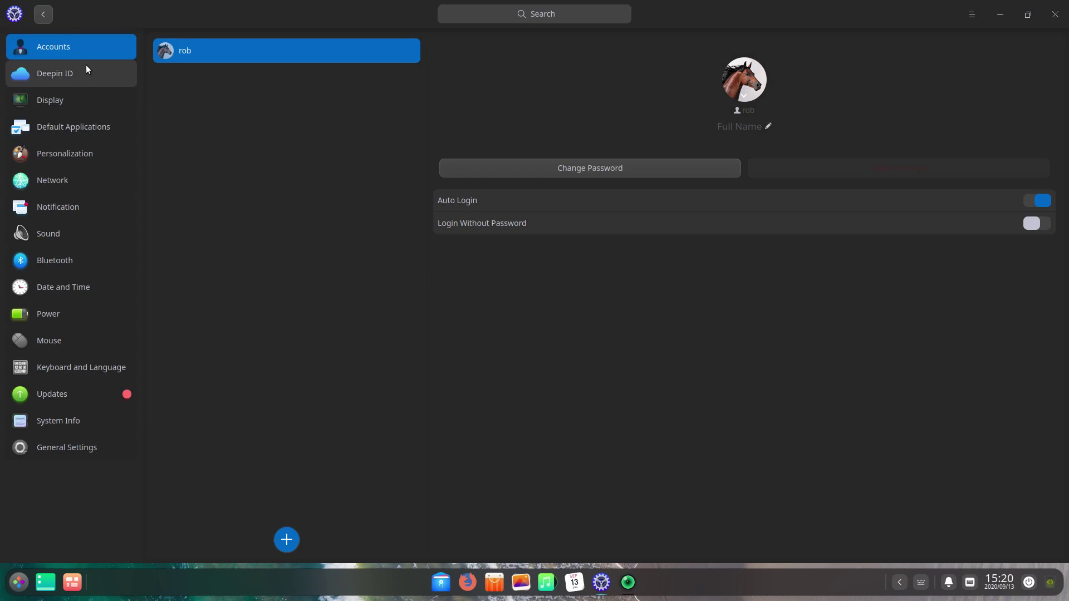
# View the Deepin ID, Display resolution and Default Applications settings
pyautogui.click(75, 77)
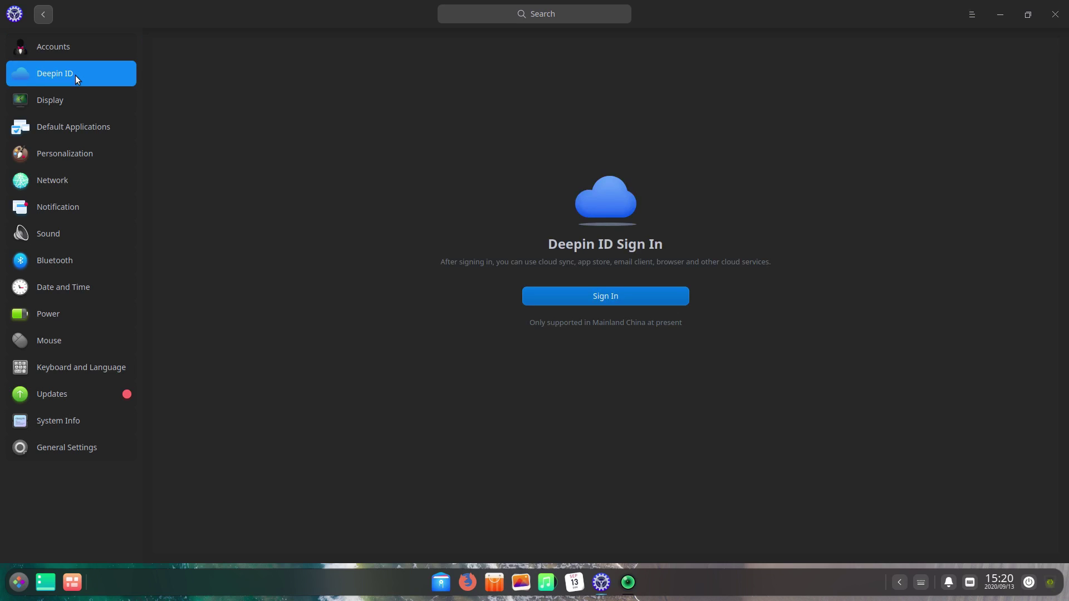
pyautogui.click(55, 105)
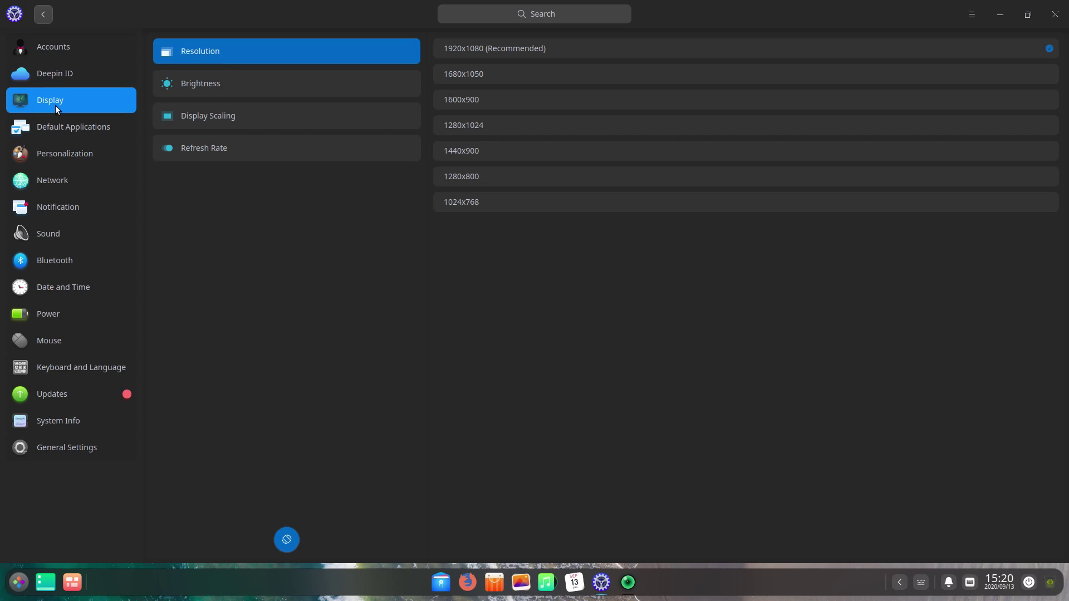
pyautogui.click(74, 126)
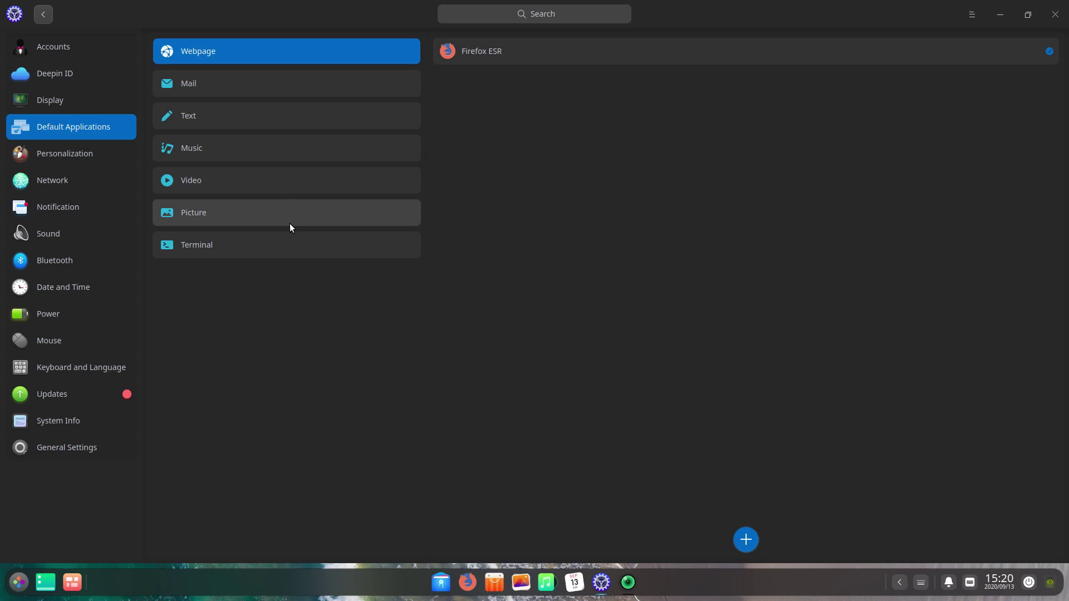
# In the Personalization settings, try the grey and purple accent colors and settle on teal
pyautogui.click(74, 158)
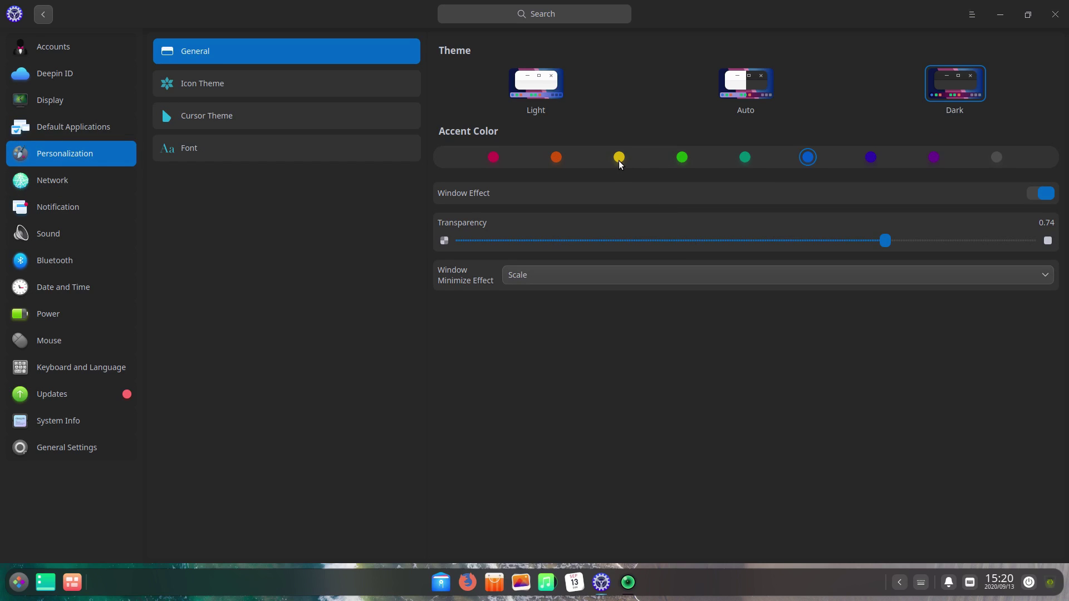
pyautogui.click(746, 159)
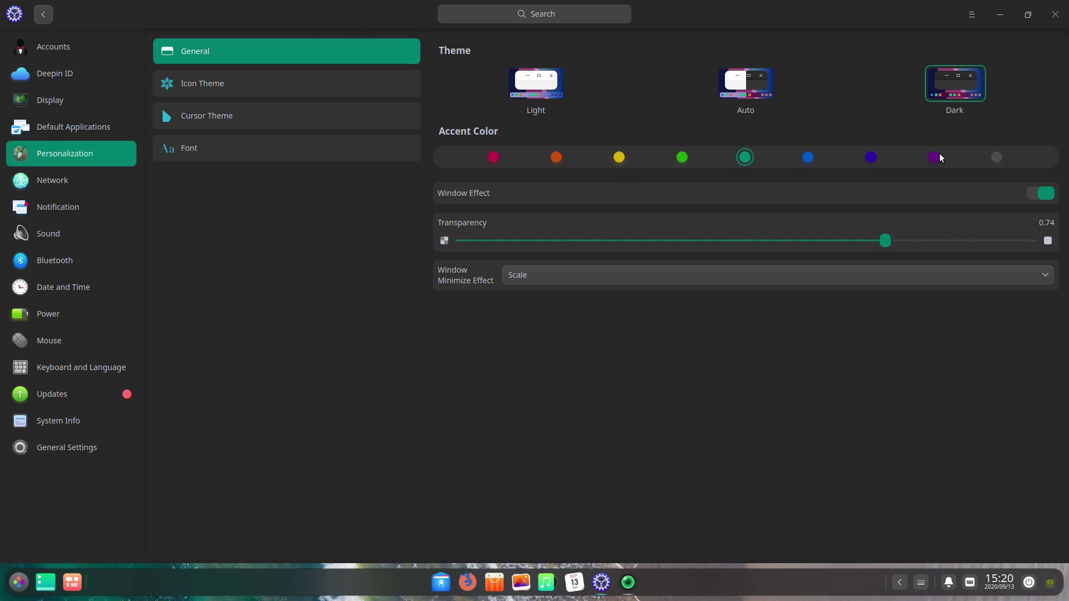
pyautogui.click(996, 153)
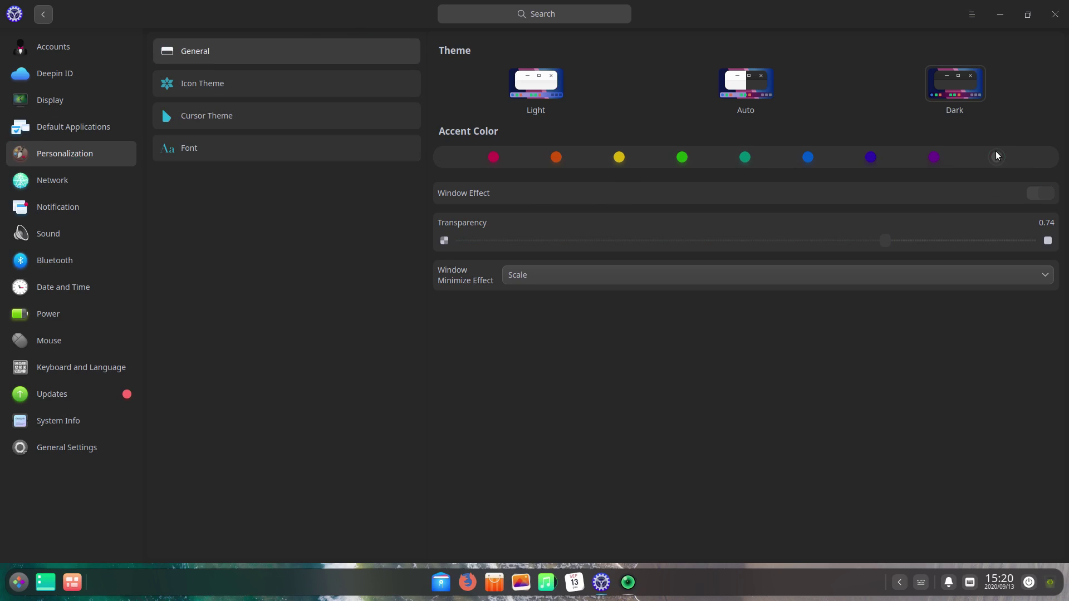
pyautogui.click(932, 158)
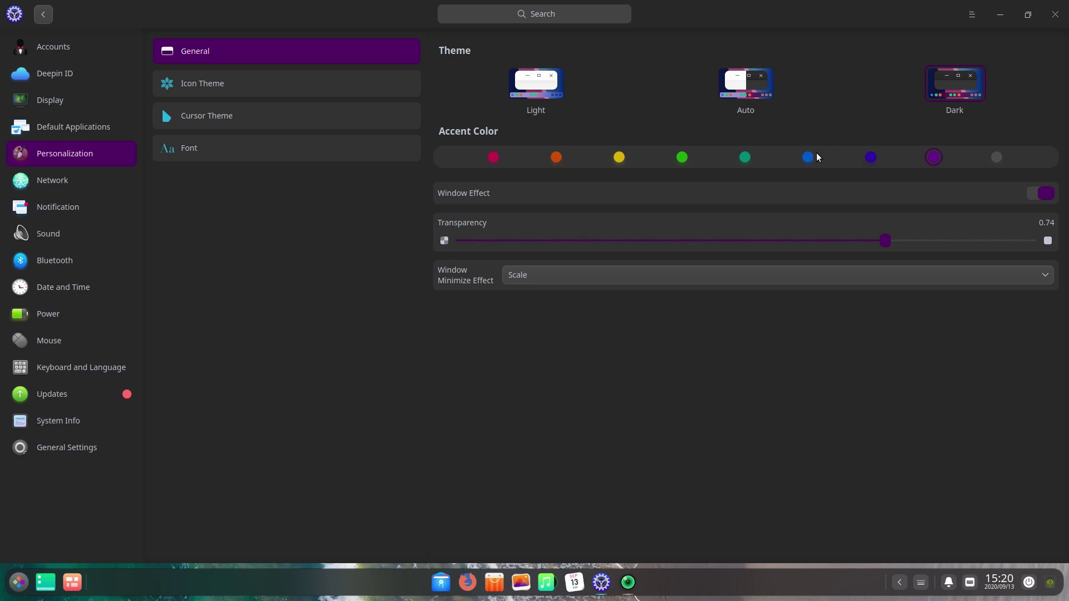
pyautogui.click(747, 160)
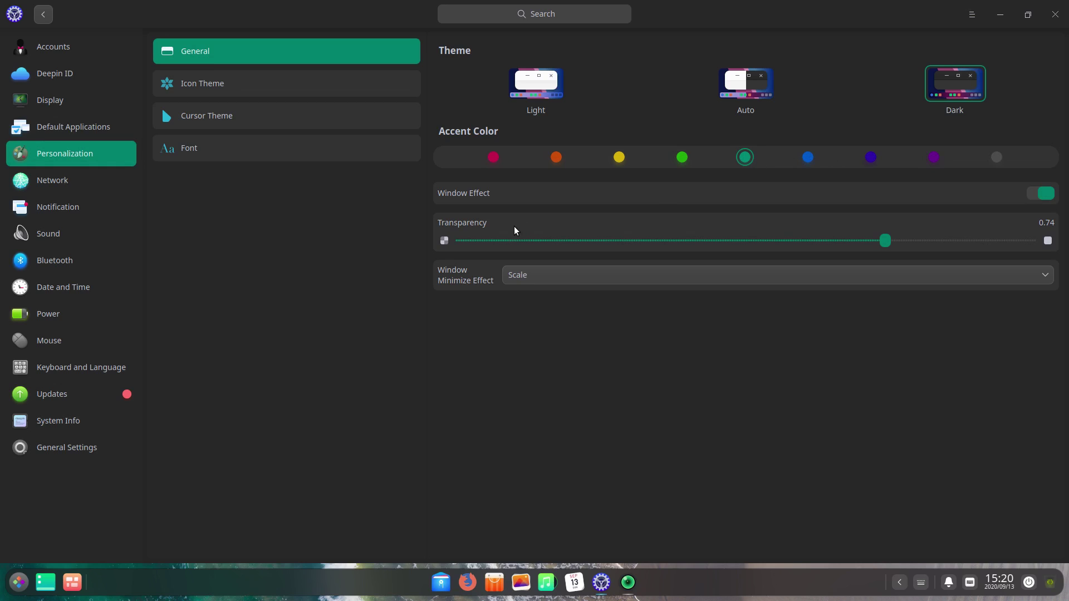
# Set the Transparency value to 0.3 and the Window Minimize Effect to Magic Lamp
pyautogui.moveTo(885, 241); pyautogui.dragTo(1045, 245)
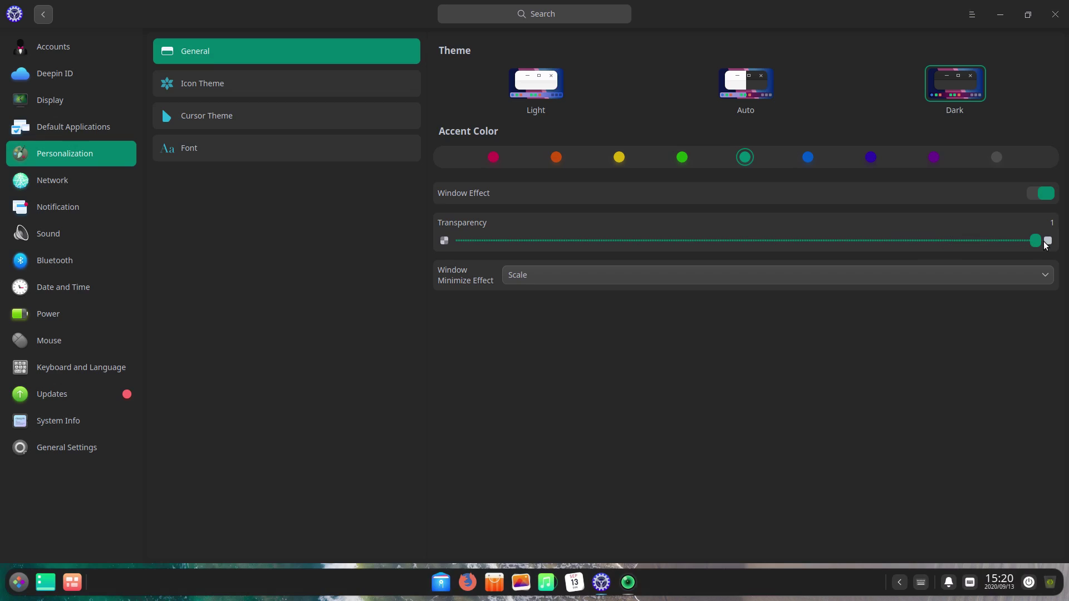
pyautogui.moveTo(1045, 245); pyautogui.dragTo(626, 243)
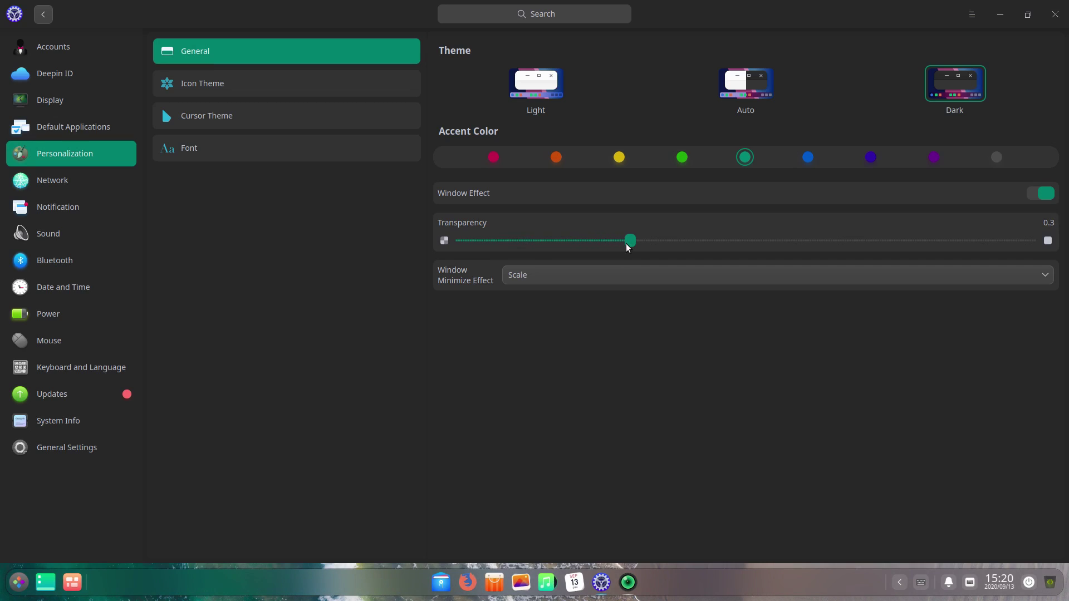
pyautogui.click(648, 277)
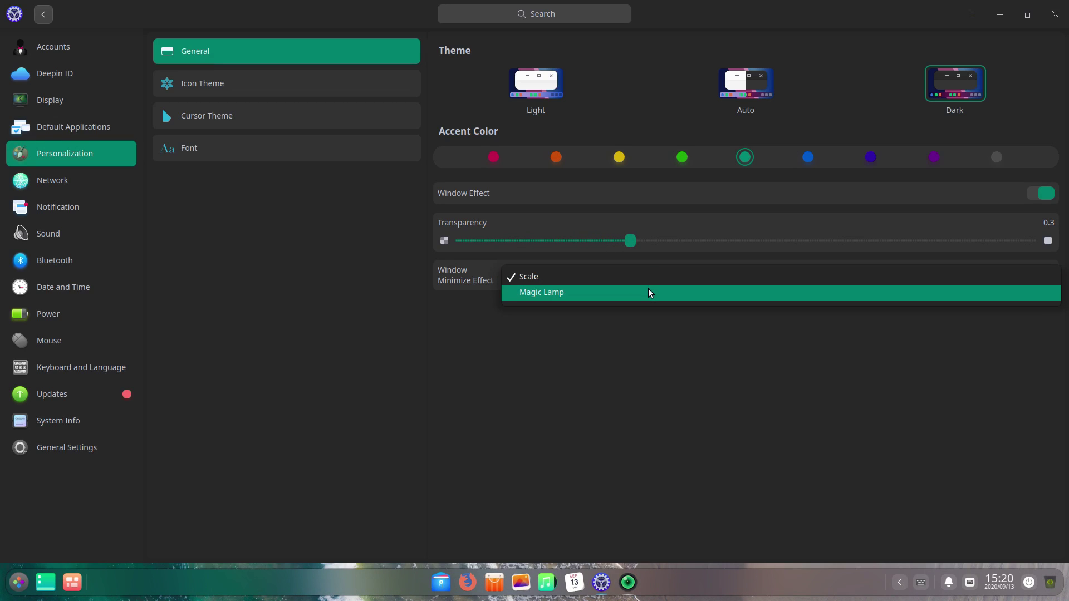
pyautogui.click(649, 293)
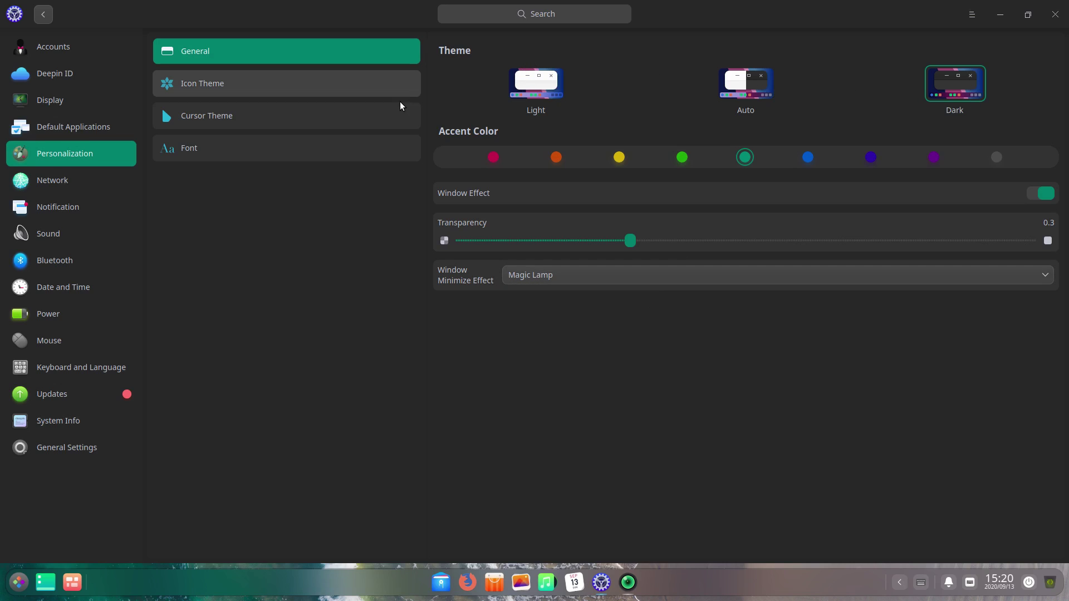
# View the available icon themes and set the cursor theme to bloom-dark
pyautogui.click(279, 84)
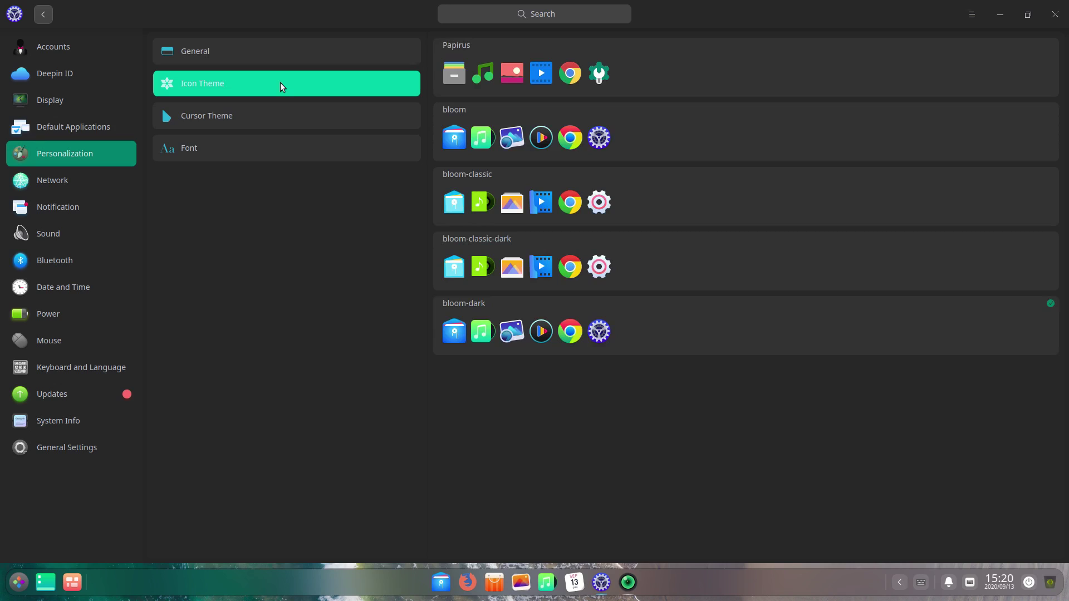
pyautogui.click(279, 116)
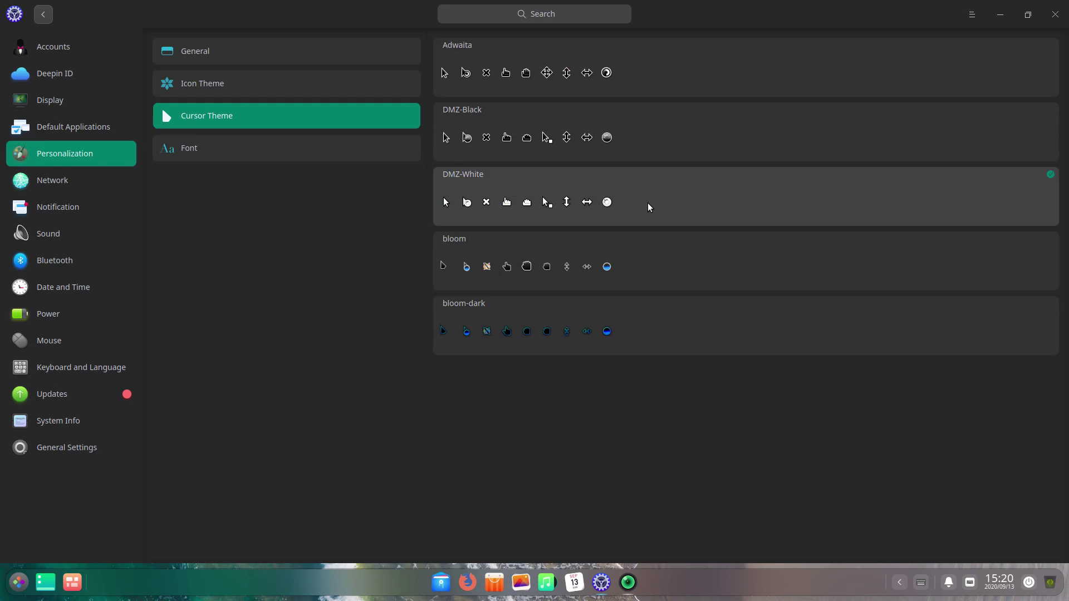
pyautogui.click(667, 340)
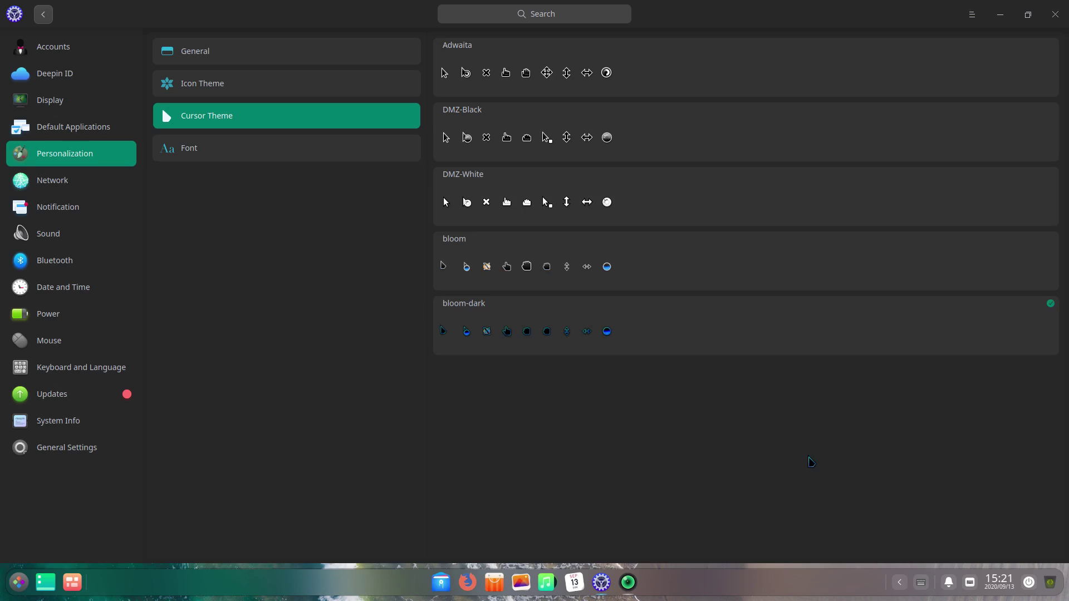
# View the font settings and the list of Standard Font choices, keeping Noto Sans selected
pyautogui.click(235, 147)
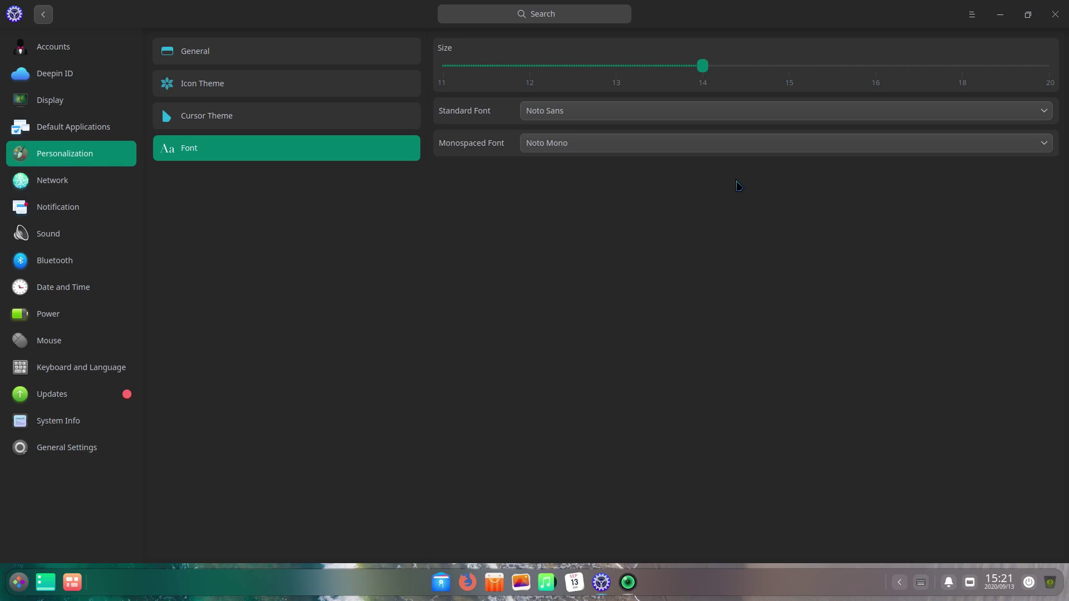
pyautogui.click(1044, 111)
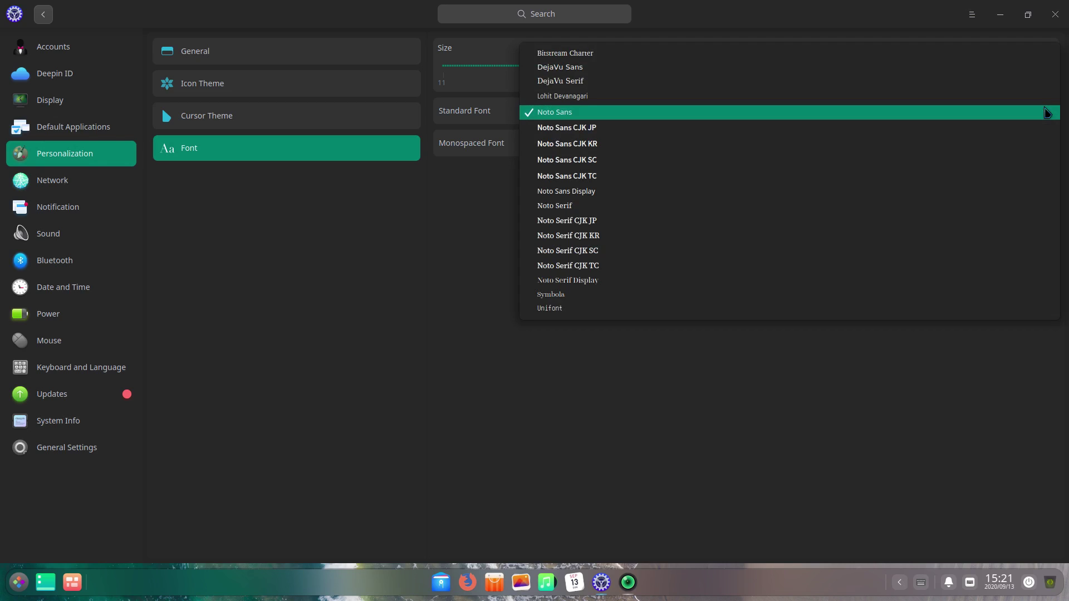
pyautogui.click(1046, 112)
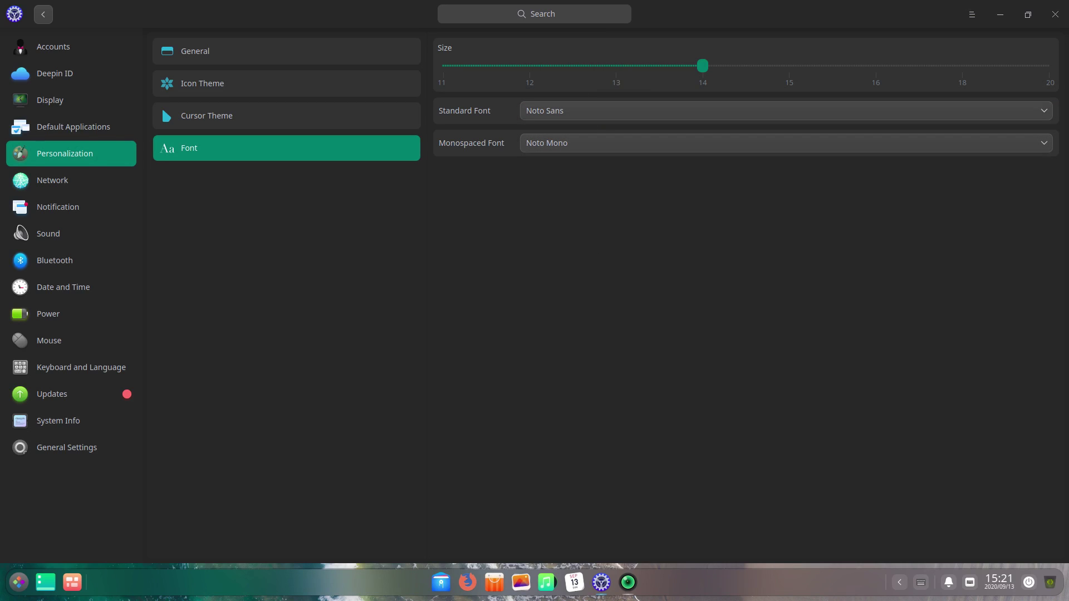
# View the wired and VPN network settings and the notification options for Calendar
pyautogui.click(71, 180)
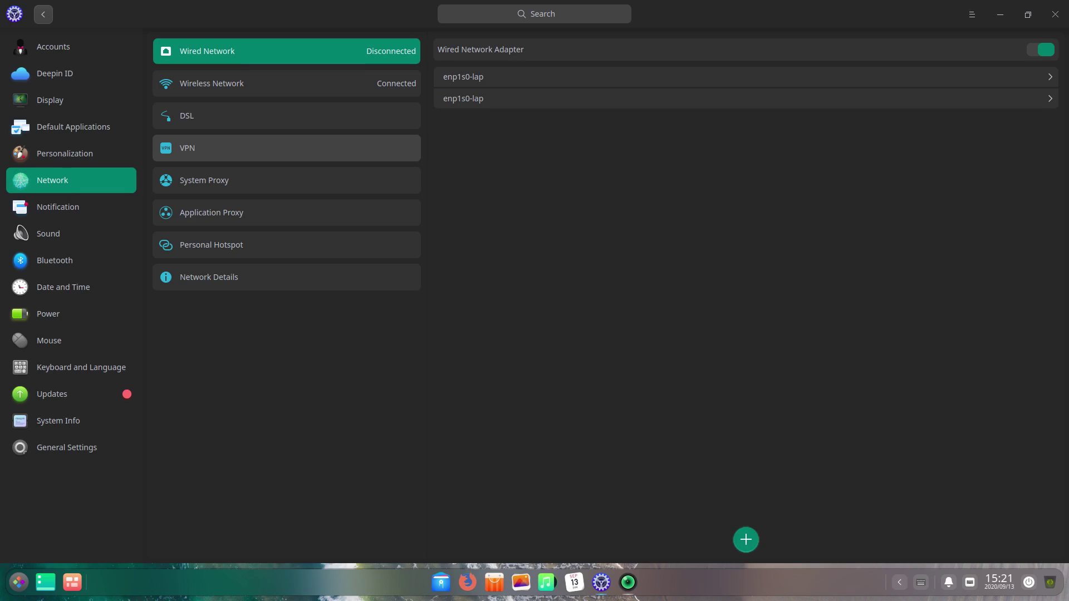
pyautogui.click(287, 148)
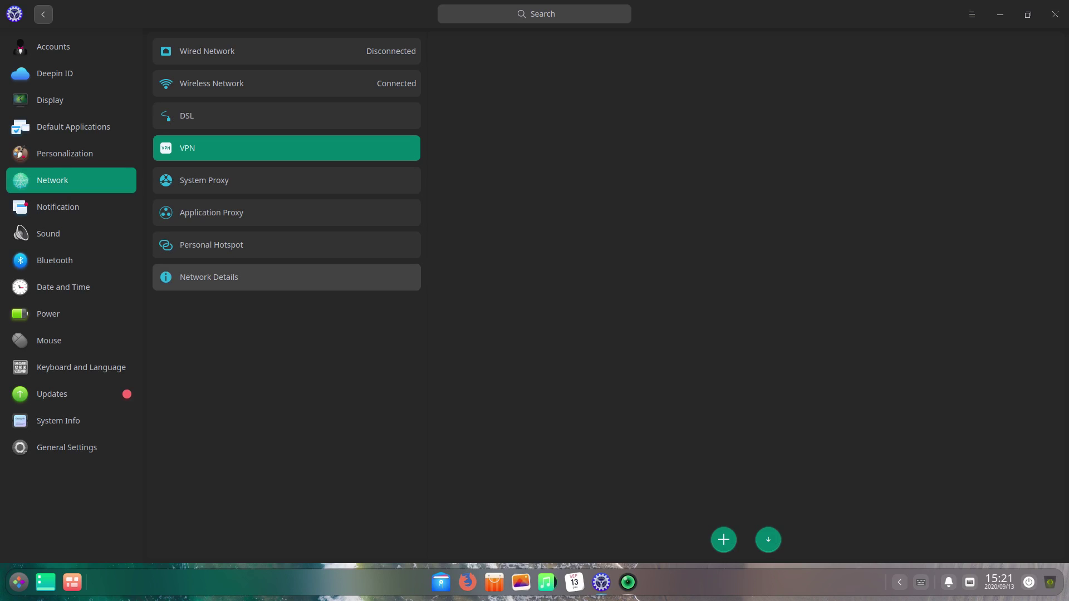
pyautogui.click(58, 207)
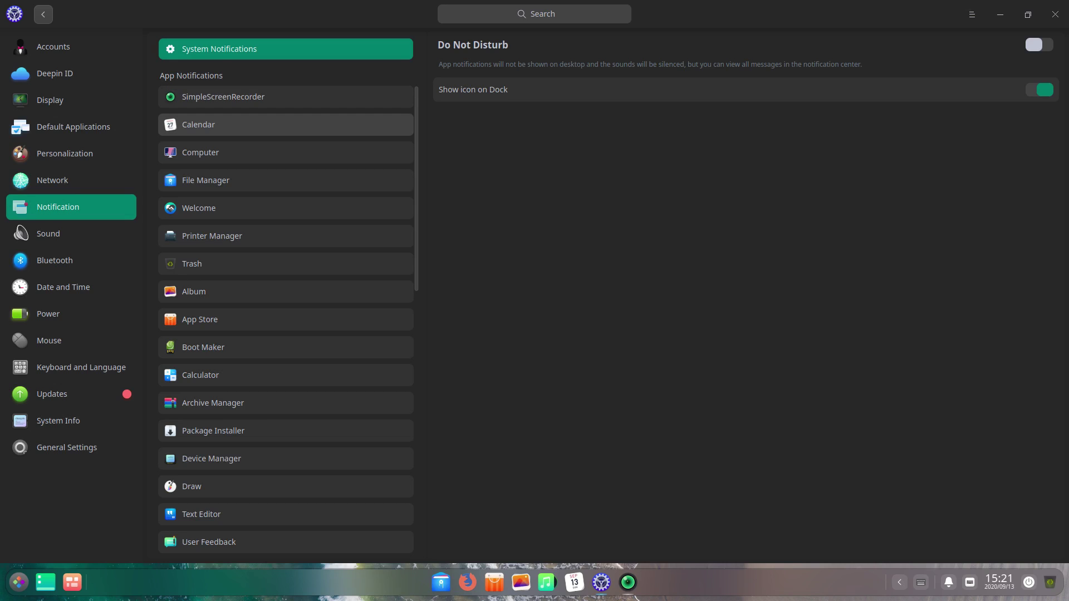
pyautogui.click(286, 125)
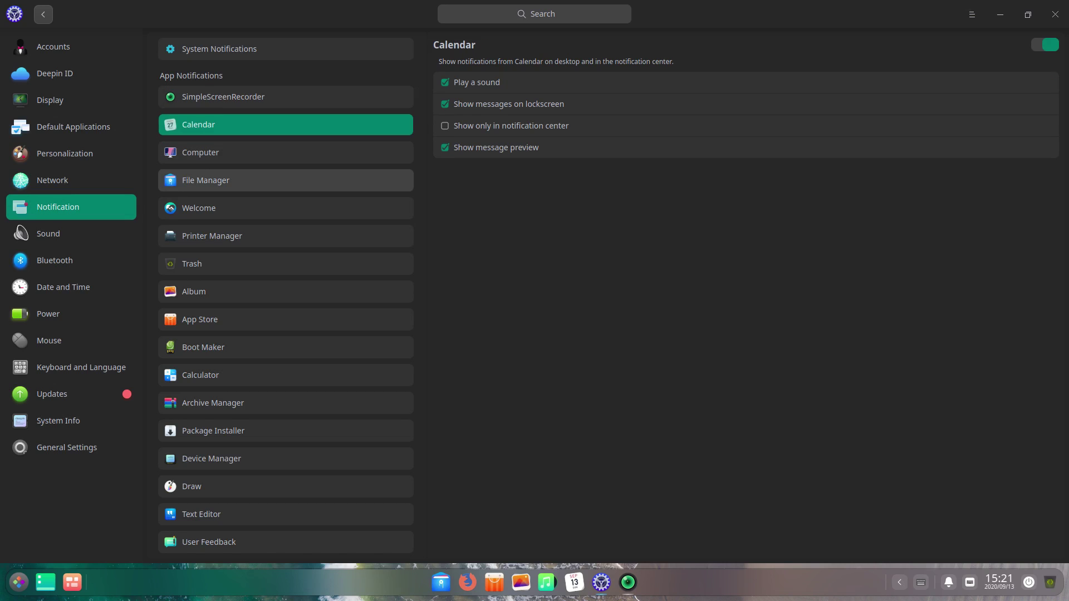
# Look through the app notification list, then view the speaker, advanced device and sound effect settings
pyautogui.scroll(-8, 286, 195)
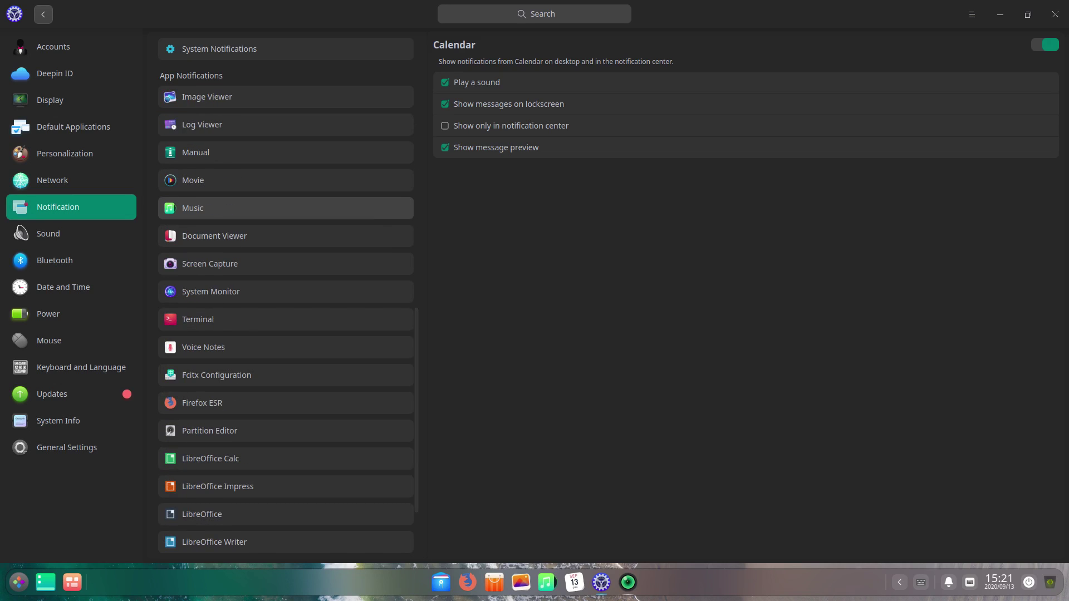
pyautogui.scroll(8, 285, 208)
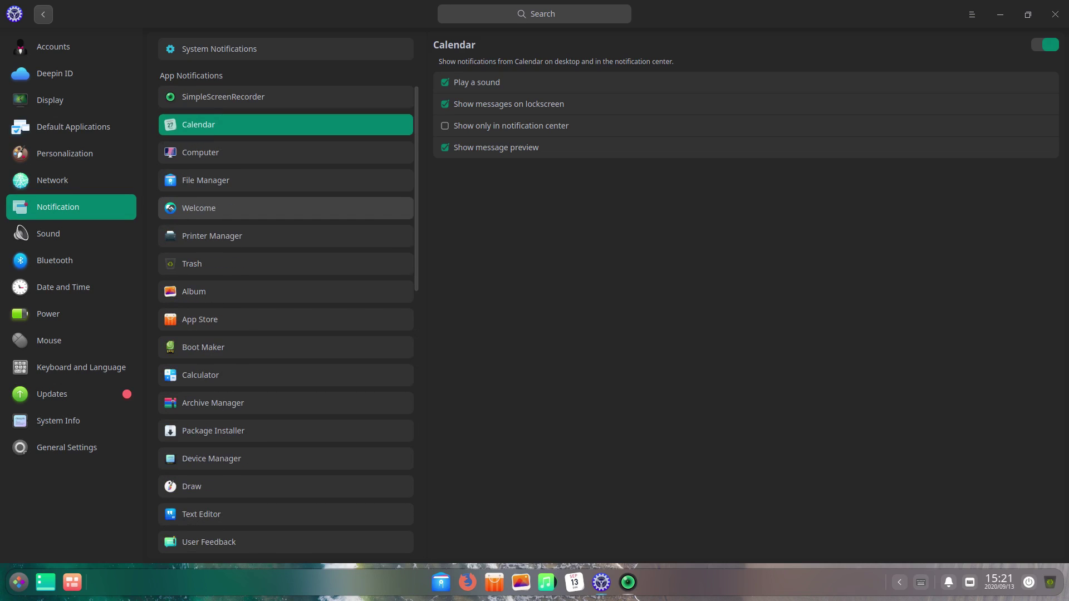
pyautogui.click(48, 233)
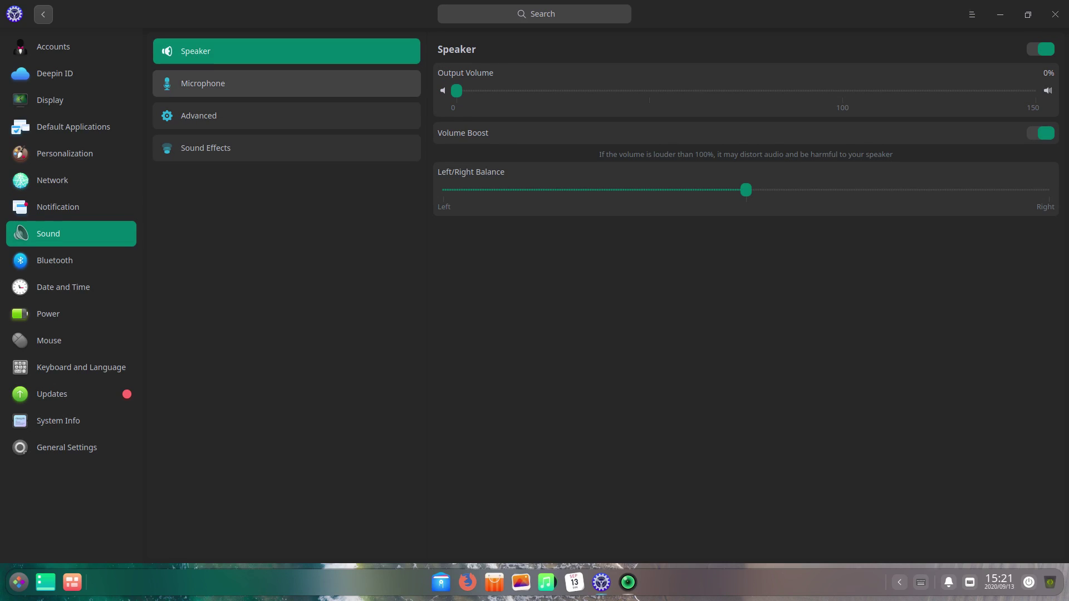
pyautogui.click(286, 115)
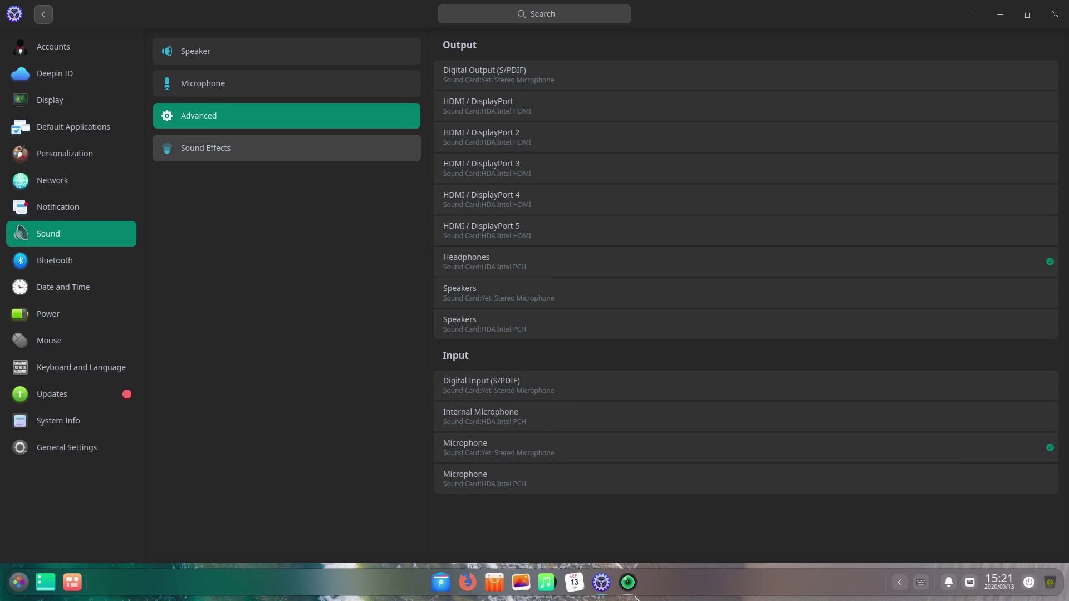
pyautogui.click(286, 148)
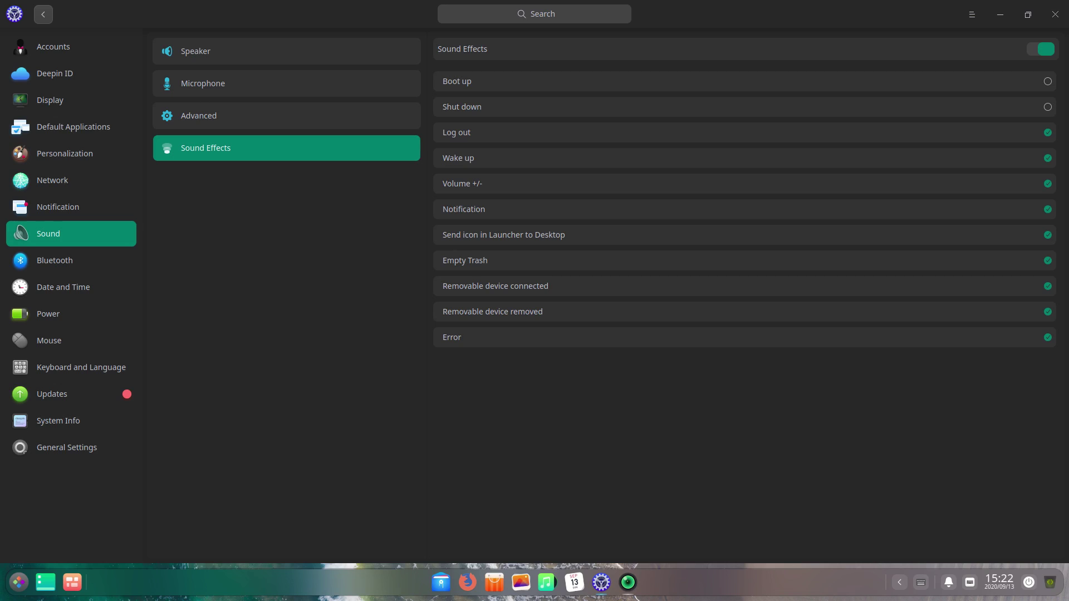
# View the Bluetooth and Date and Time settings, and switch the dock clock to 12-hour time
pyautogui.click(71, 260)
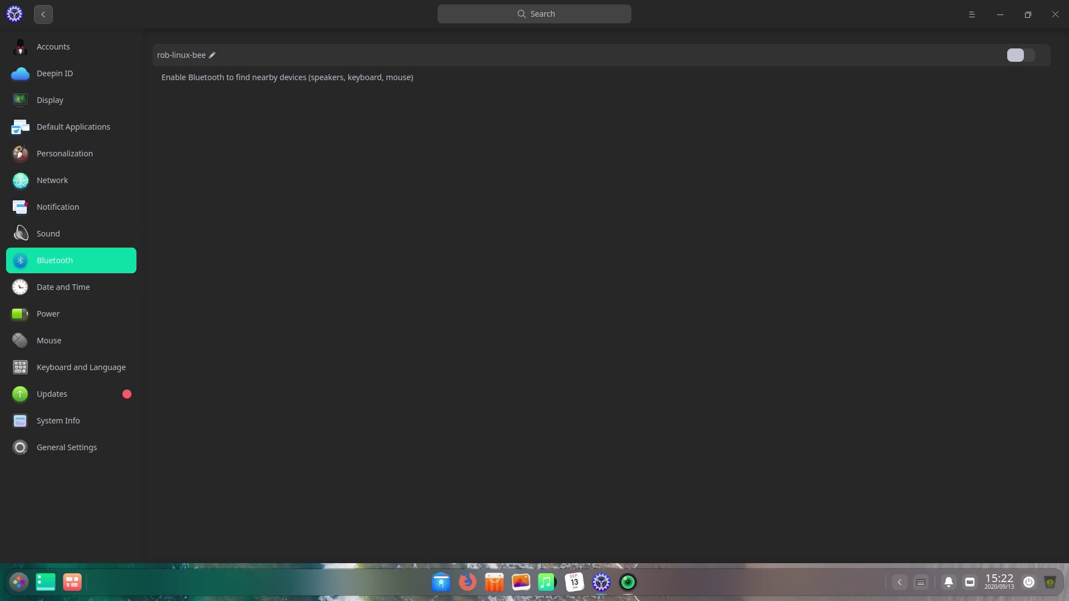
pyautogui.click(71, 287)
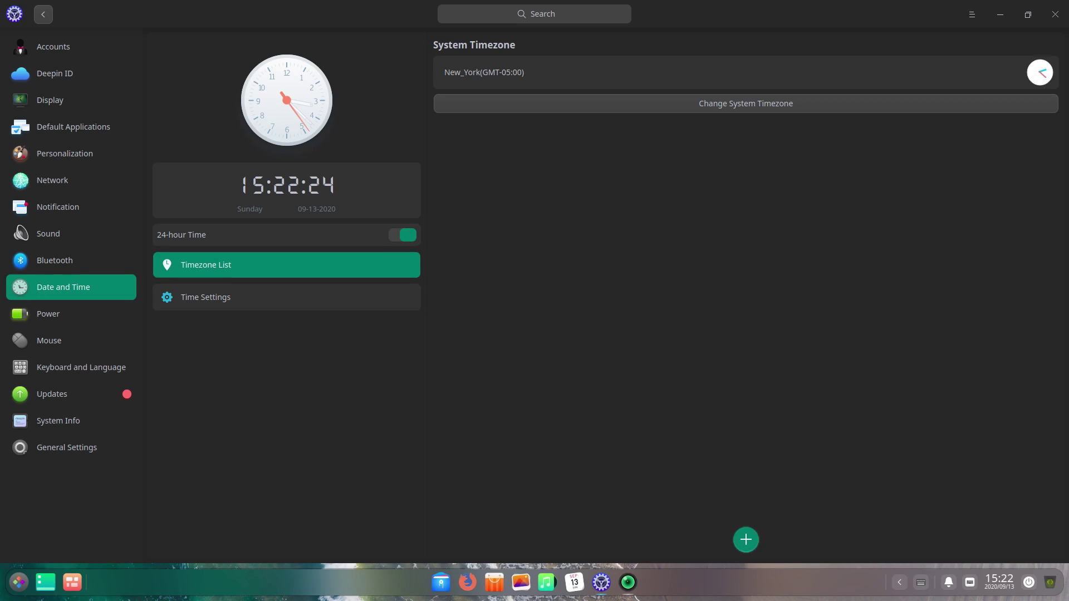
pyautogui.rightClick(999, 581)
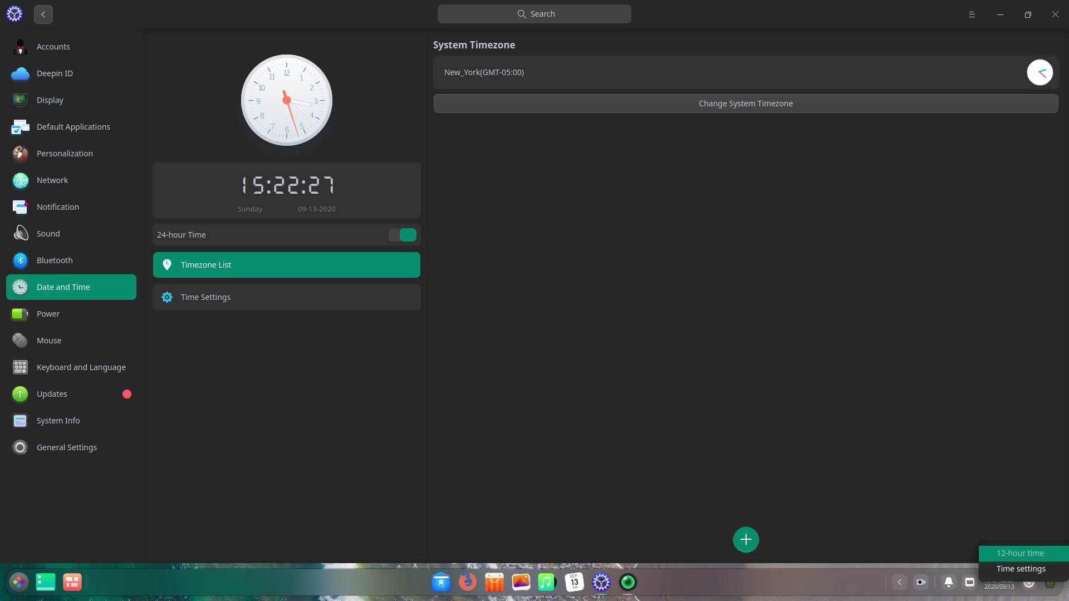
pyautogui.click(1020, 552)
# View the power wakeup settings and the general and pointer options for the mouse
pyautogui.click(70, 314)
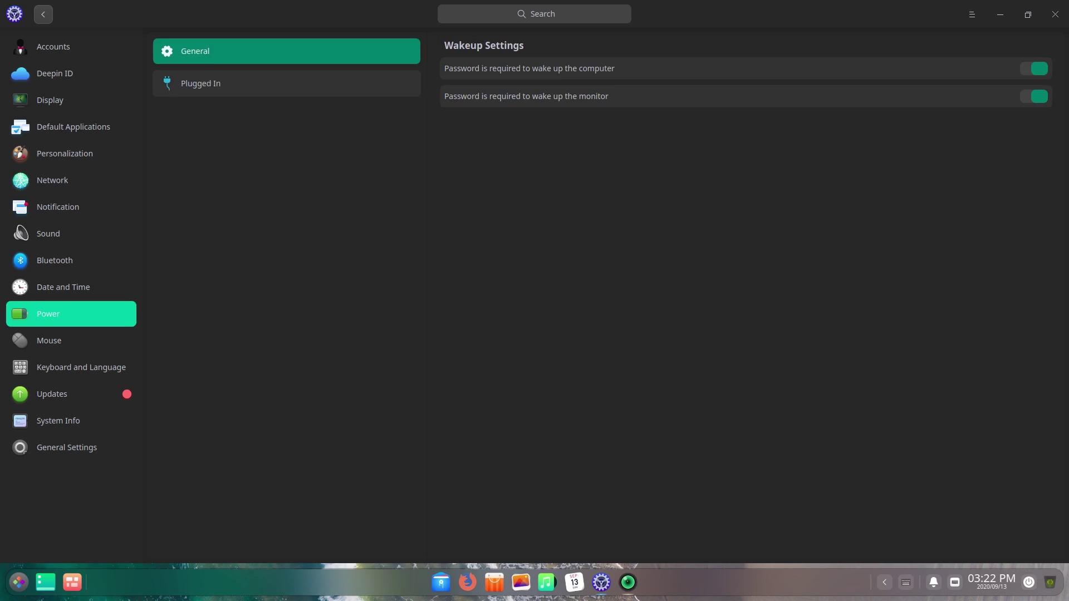
pyautogui.click(71, 341)
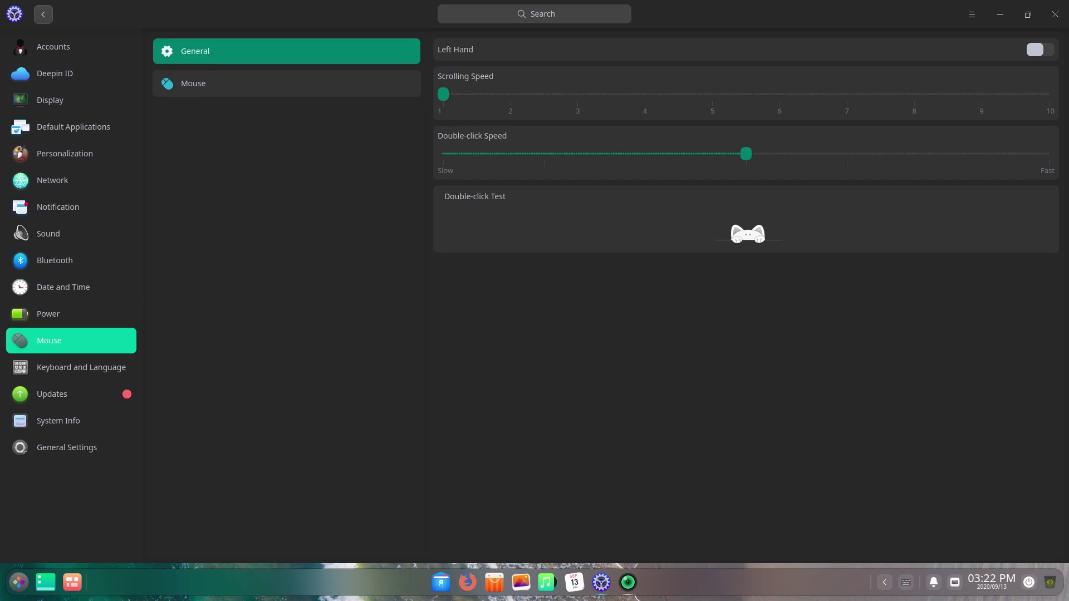
pyautogui.click(223, 84)
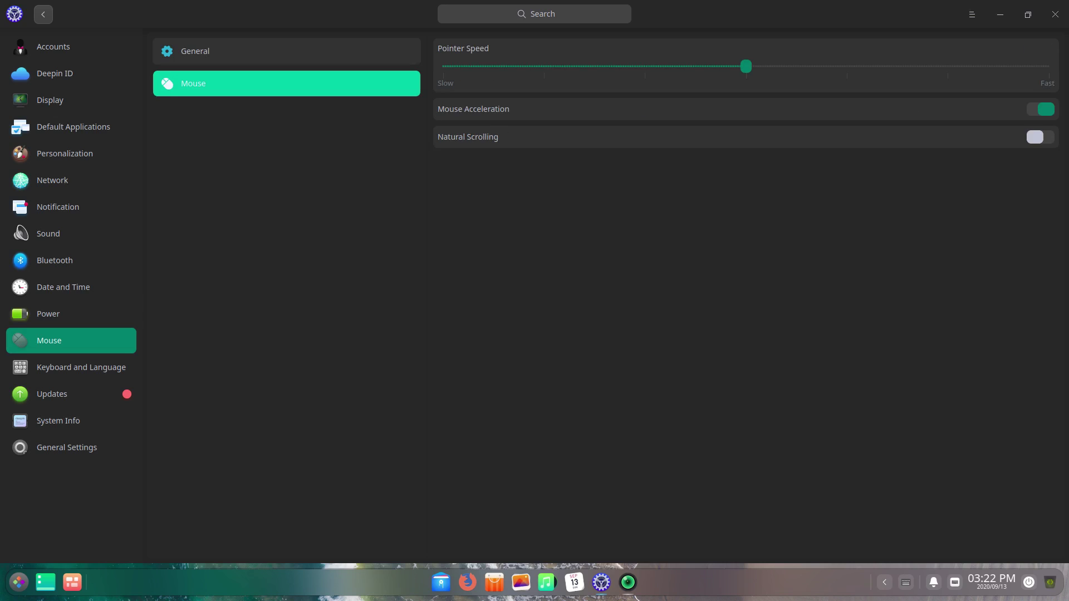
pyautogui.click(222, 51)
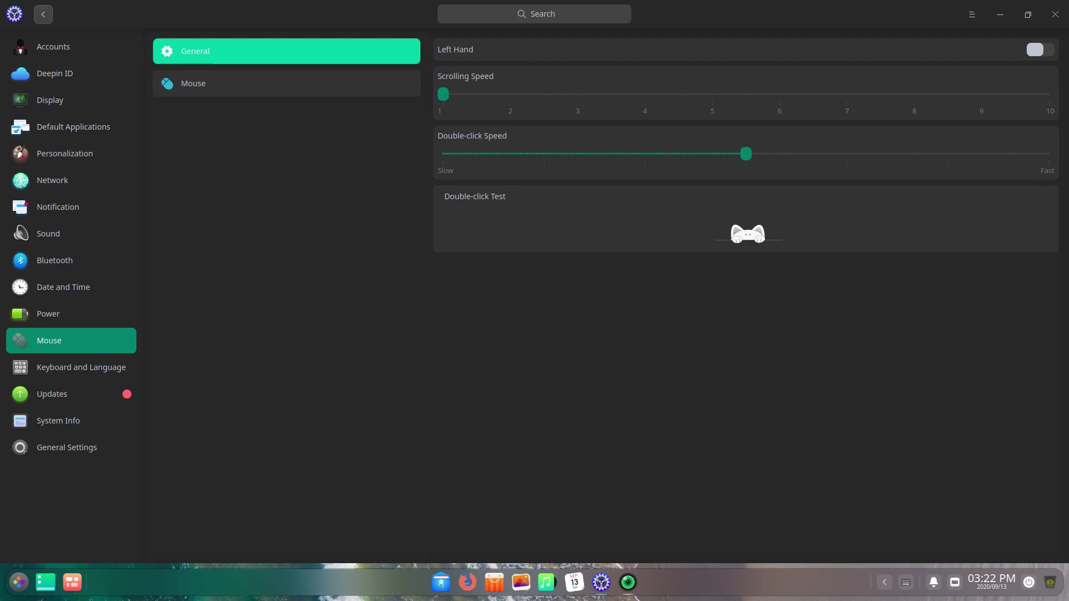
pyautogui.click(222, 84)
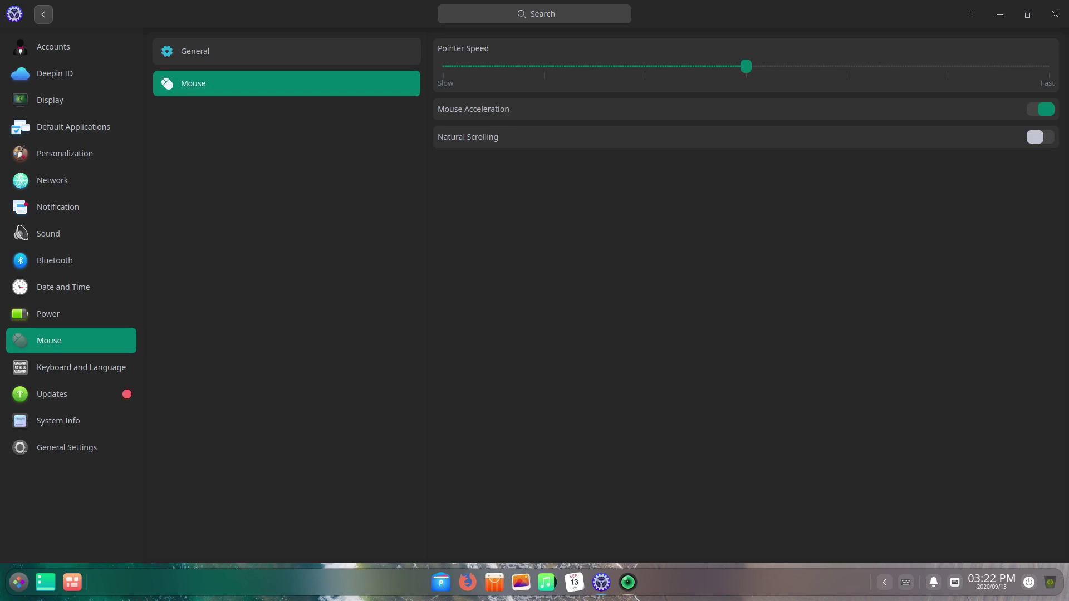
# View the keyboard and system language settings and look through the list of system shortcuts
pyautogui.click(72, 367)
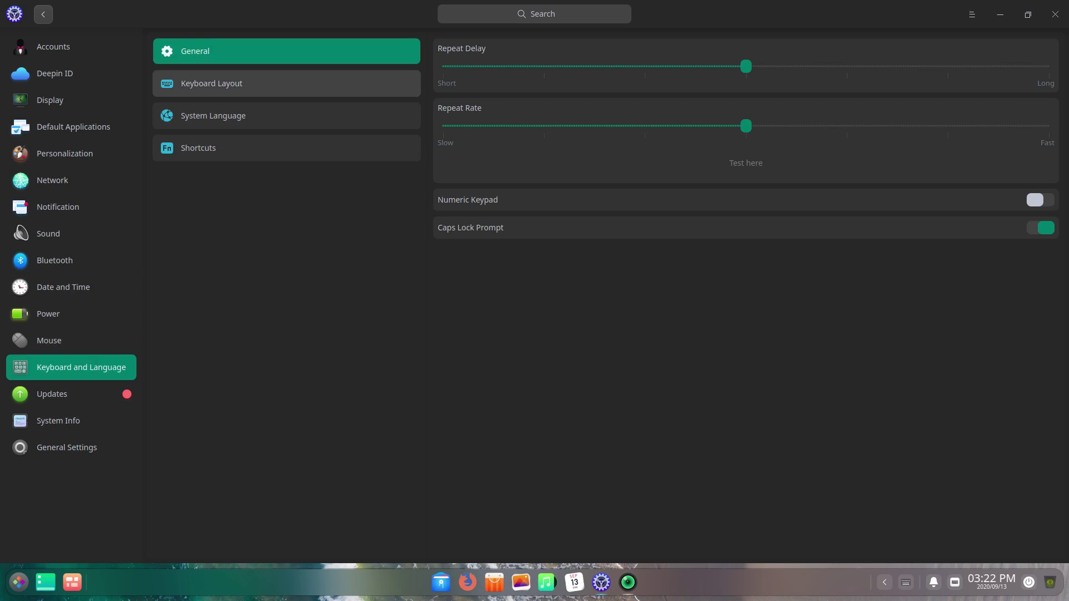
pyautogui.click(211, 83)
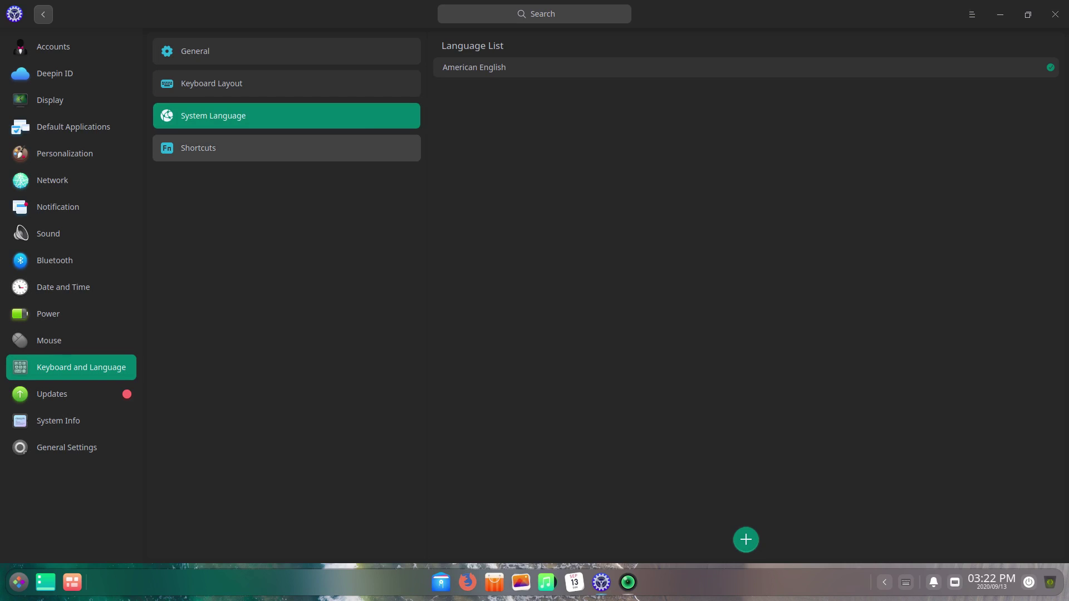
pyautogui.click(223, 148)
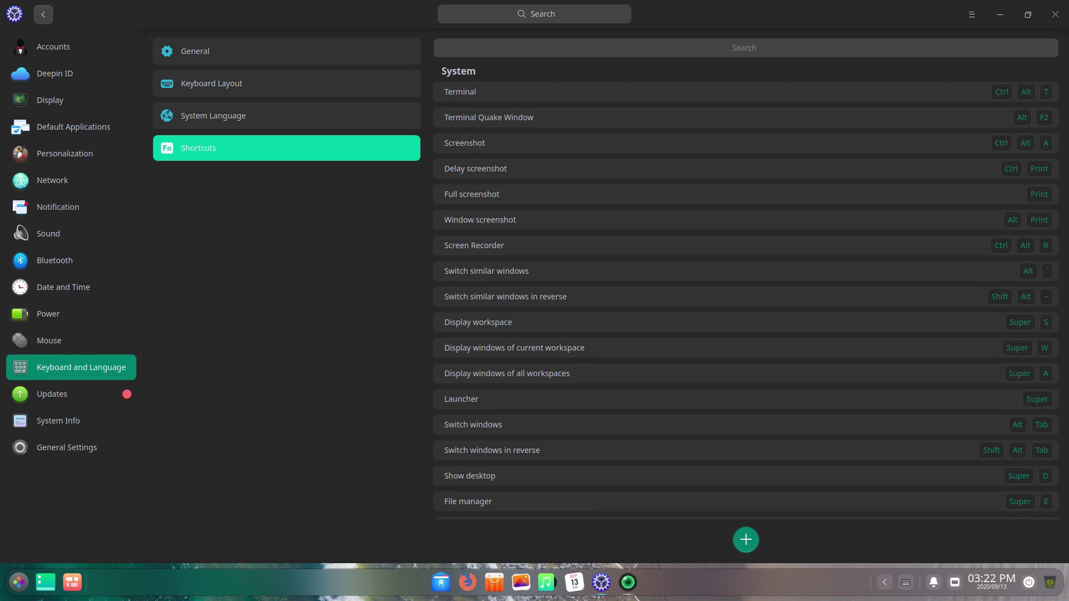
pyautogui.scroll(-8, 746, 289)
pyautogui.scroll(7, 746, 289)
pyautogui.scroll(1, 745, 290)
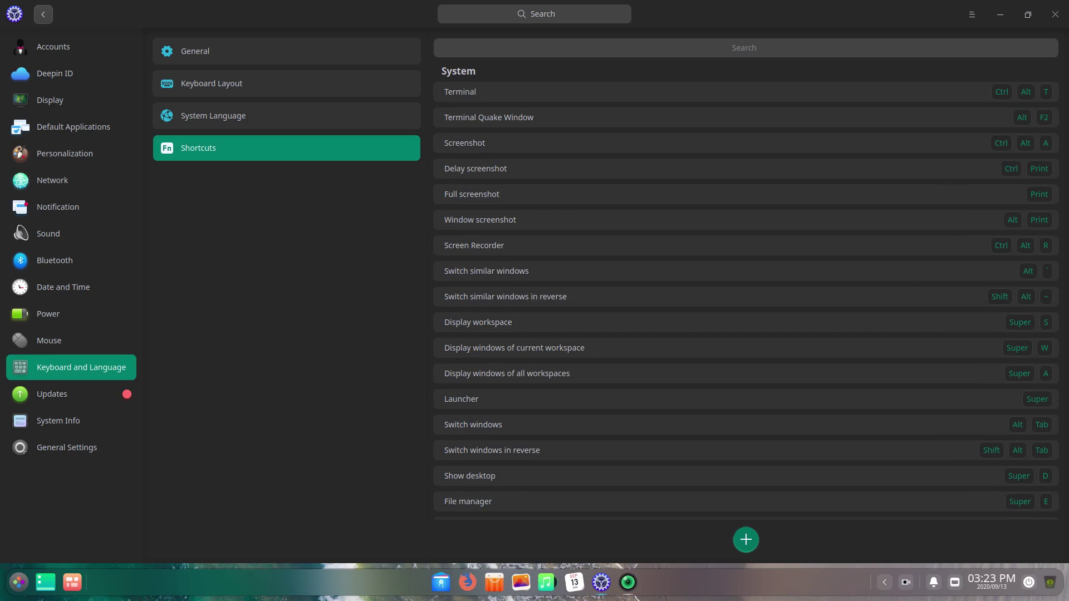
# View the update status, the system information, the boot menu options and the User Experience Program setting
pyautogui.click(66, 394)
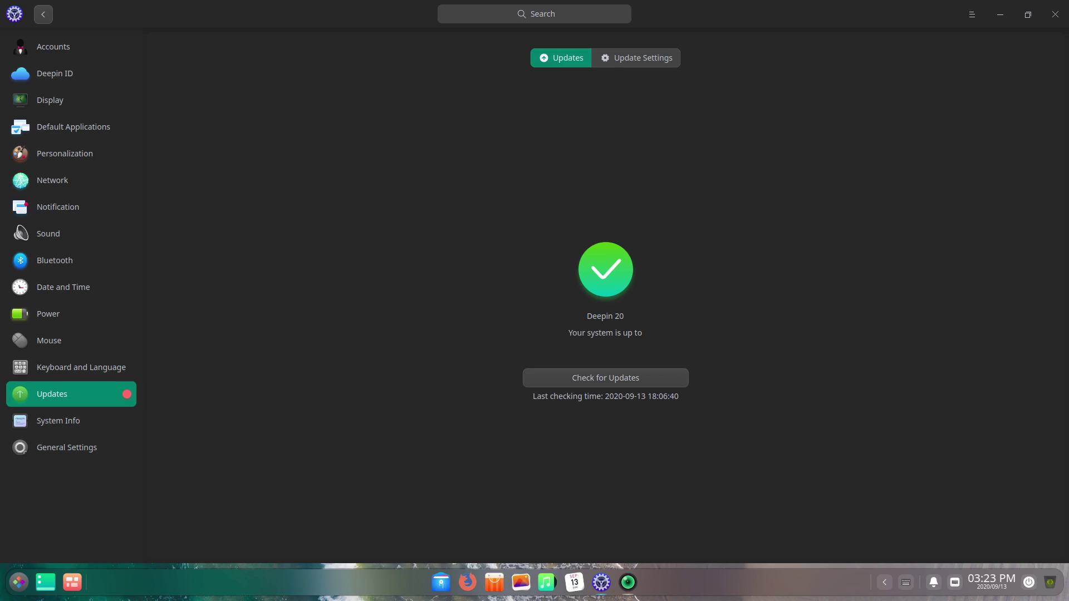
pyautogui.click(58, 421)
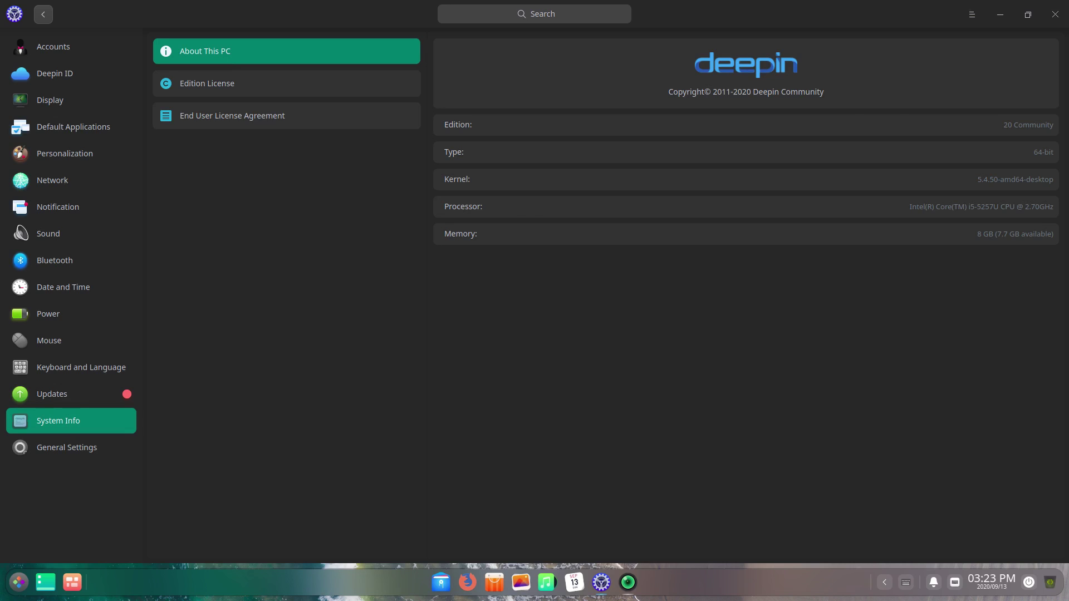
pyautogui.click(67, 447)
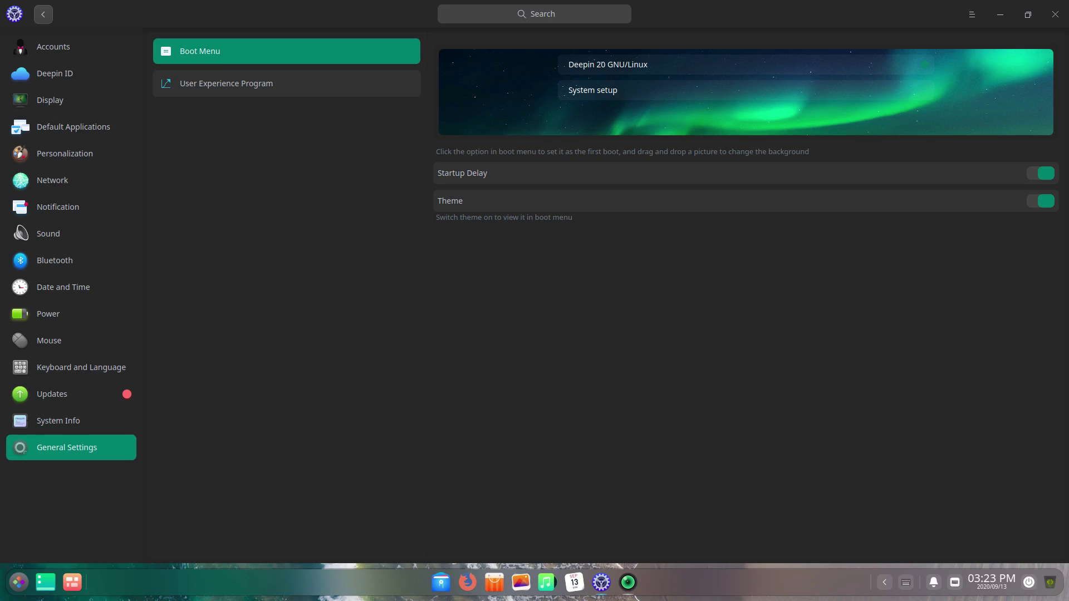
pyautogui.click(286, 83)
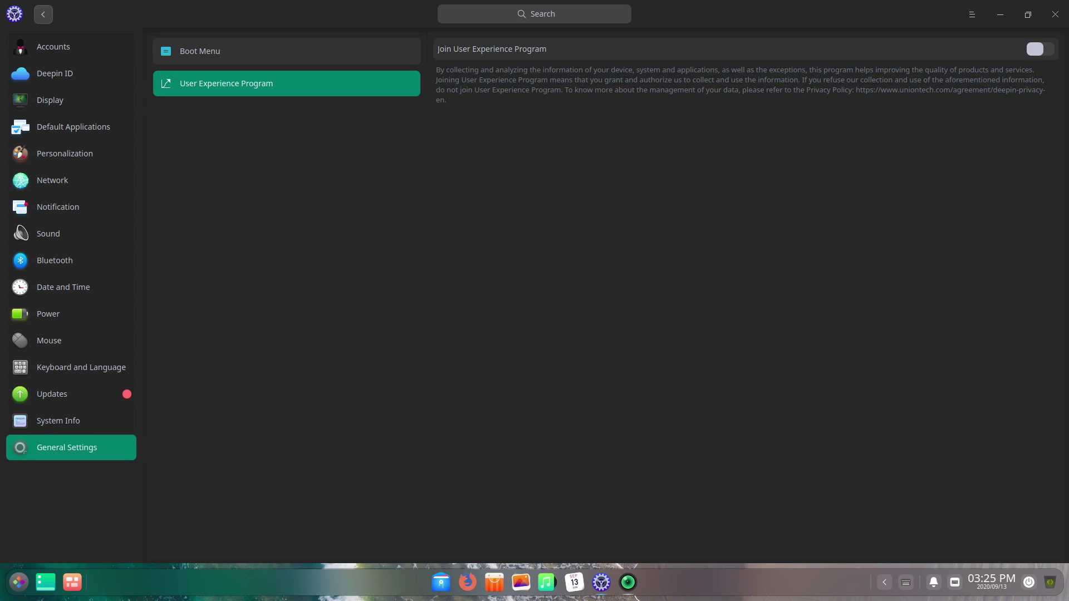
# Return to the settings overview, restore the window from full size, look over the remaining categories and close Control Center
pyautogui.click(44, 14)
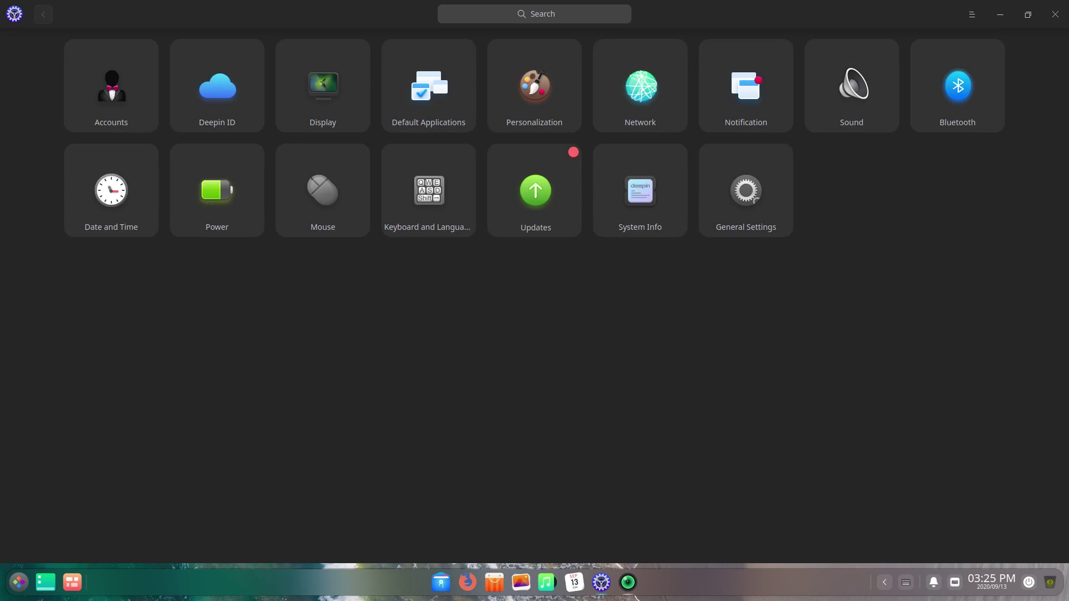
pyautogui.click(1028, 14)
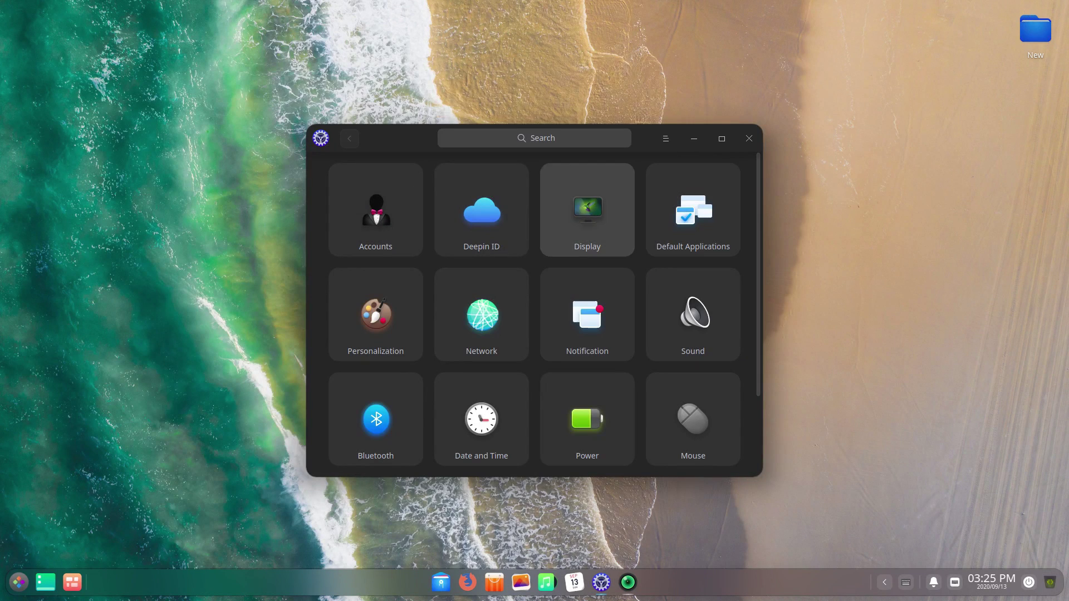
pyautogui.scroll(-3, 534, 312)
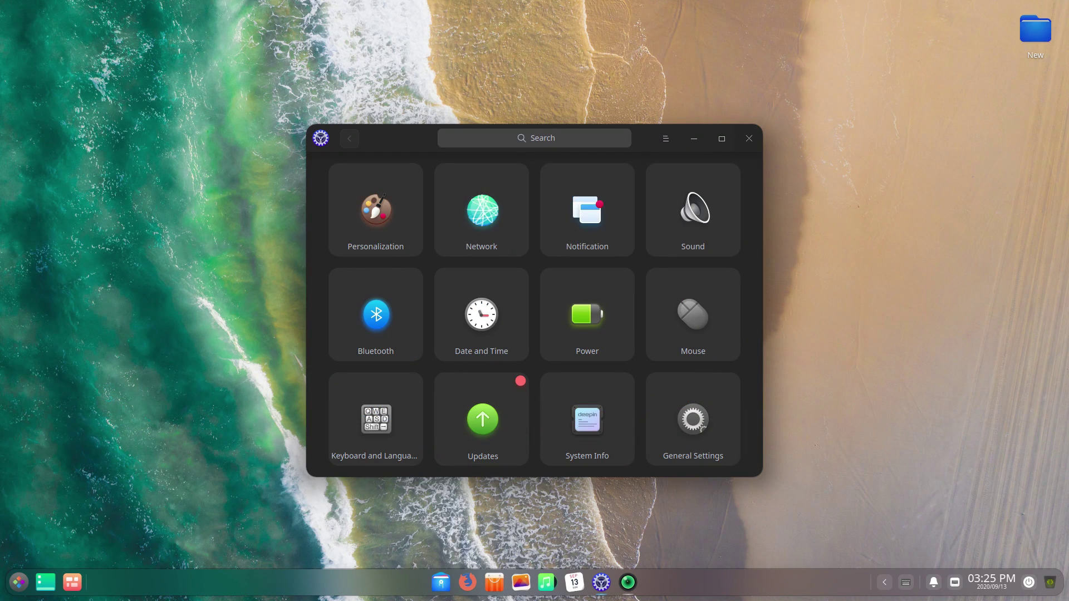
pyautogui.click(748, 139)
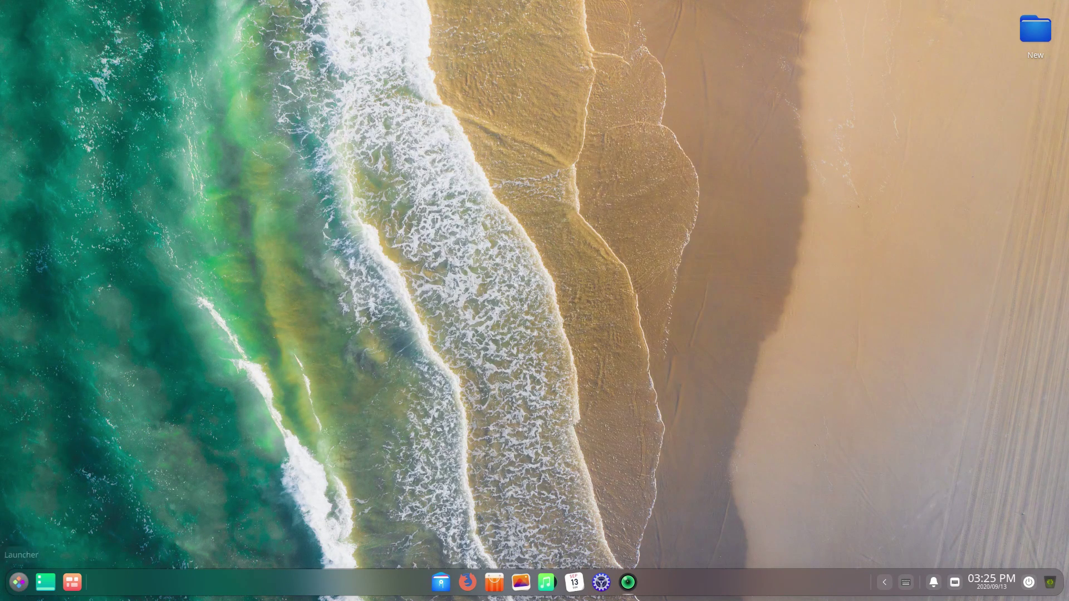
# Open Computer in the file manager from the launcher and show the Open behavior section of its settings
pyautogui.click(18, 581)
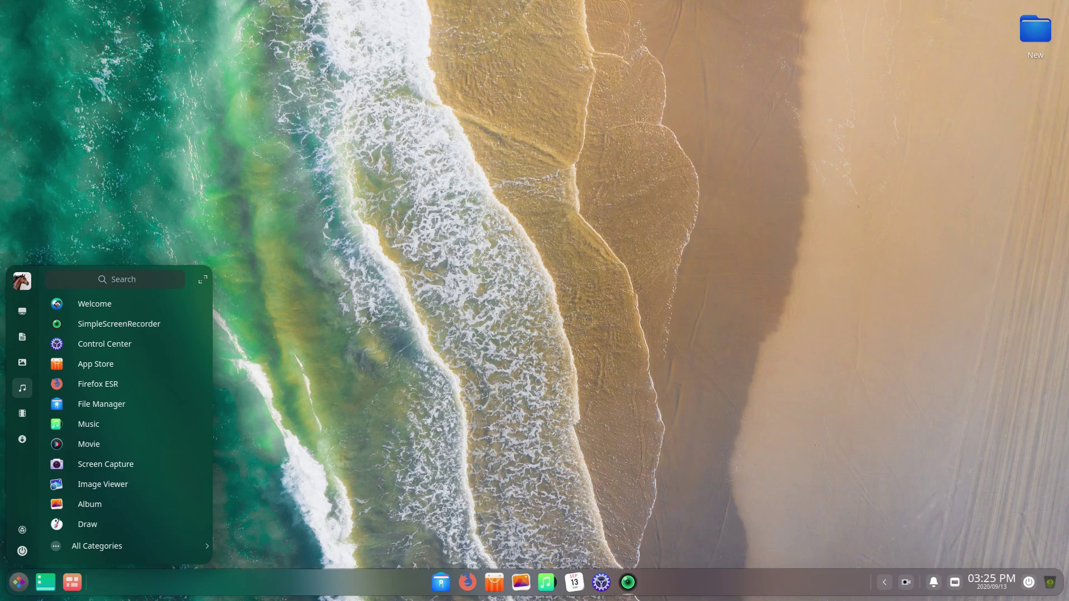
pyautogui.click(23, 311)
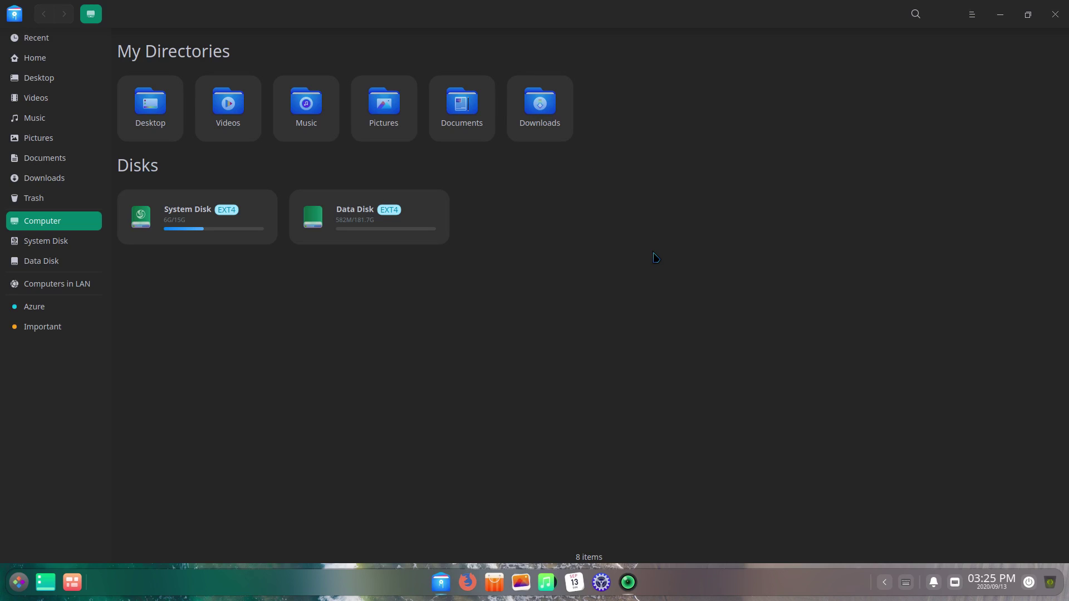
pyautogui.click(973, 15)
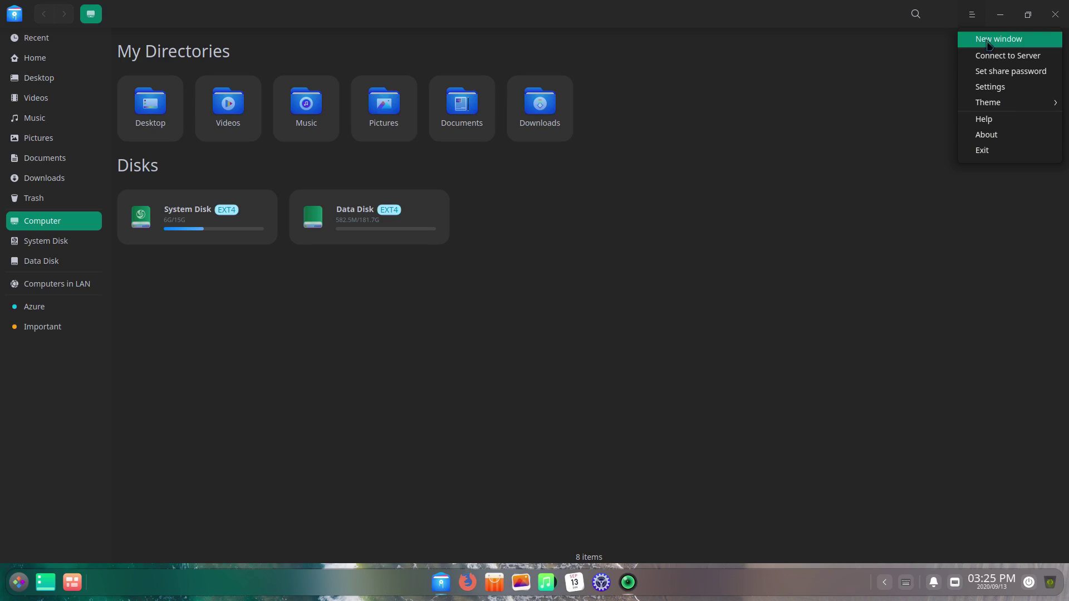
pyautogui.click(1002, 87)
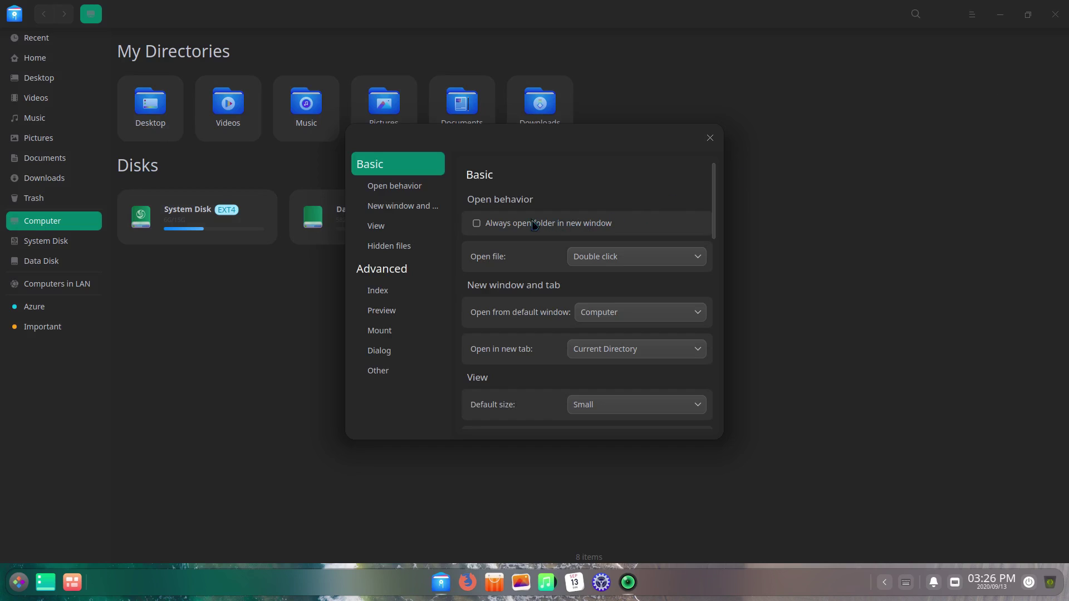
pyautogui.click(402, 188)
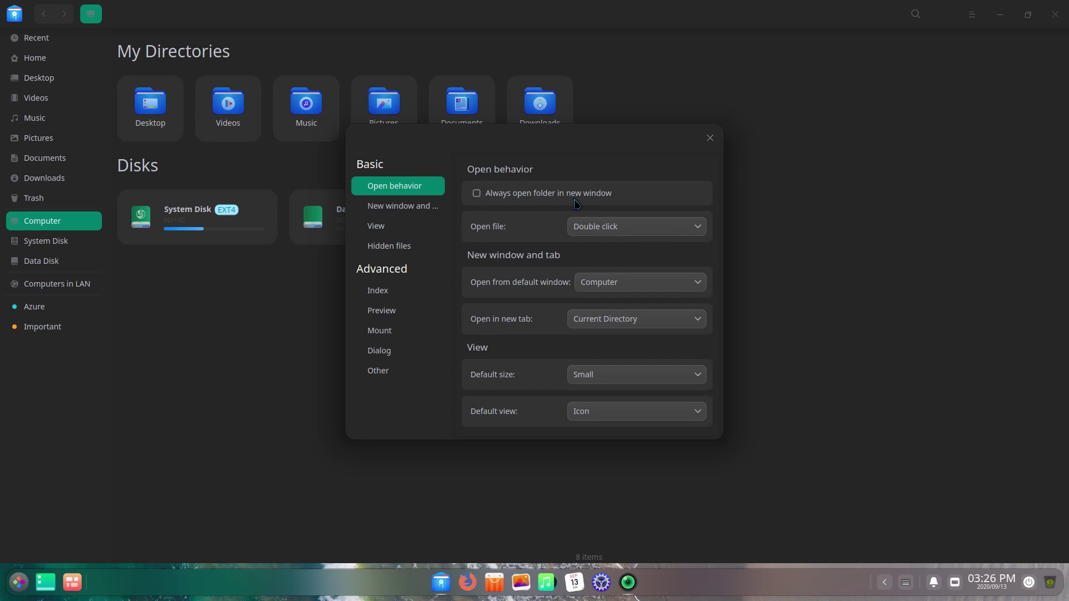
# Set files to open with Click and the default window to open from Home
pyautogui.click(621, 226)
pyautogui.click(615, 214)
pyautogui.click(627, 289)
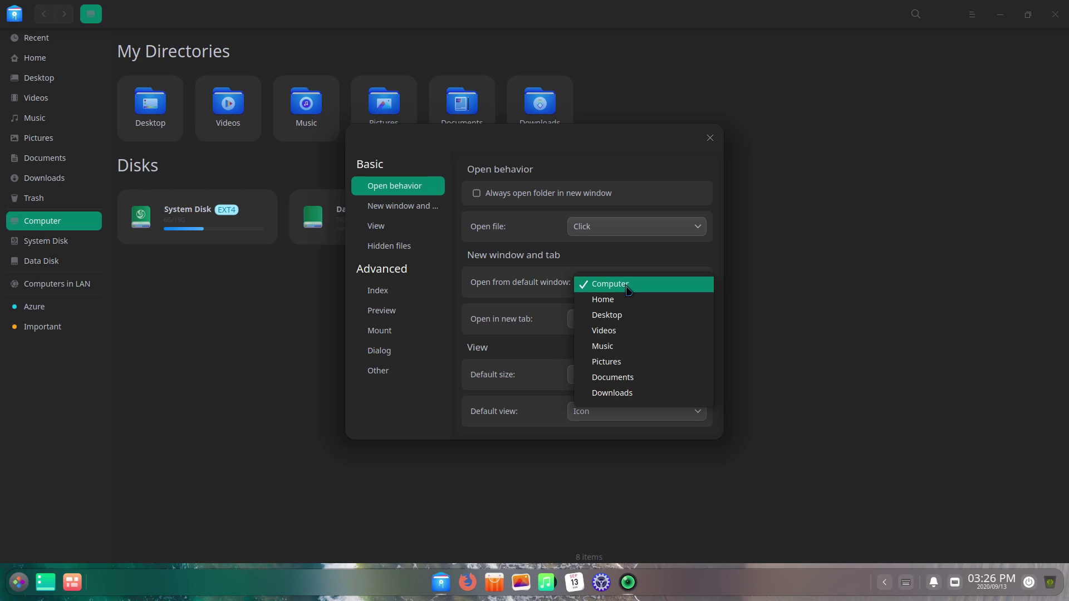
pyautogui.click(627, 300)
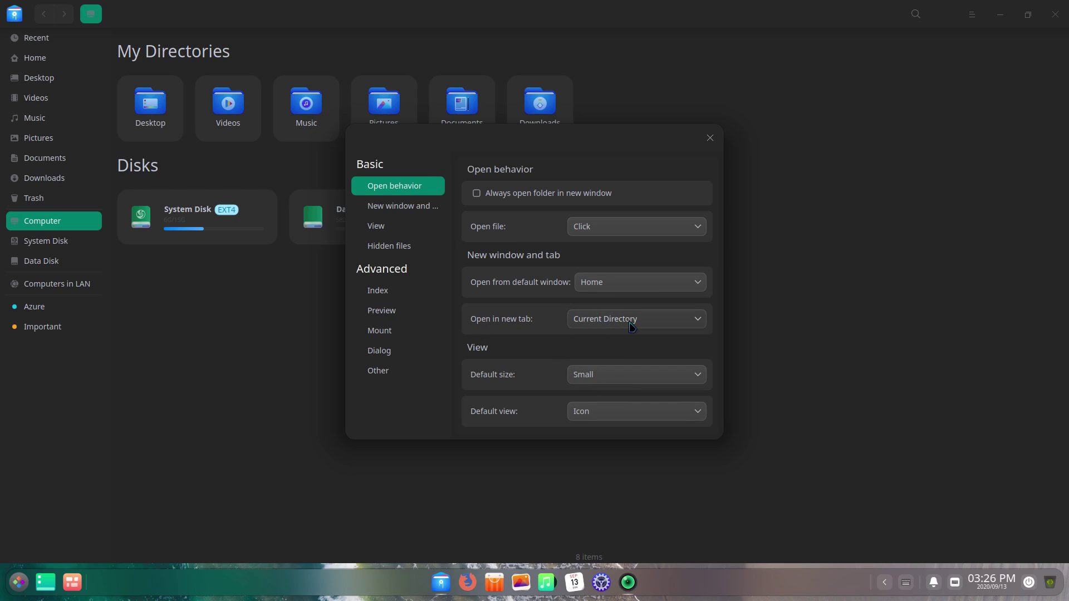
# Set the default size to Medium and keep Icon as the default view
pyautogui.click(638, 384)
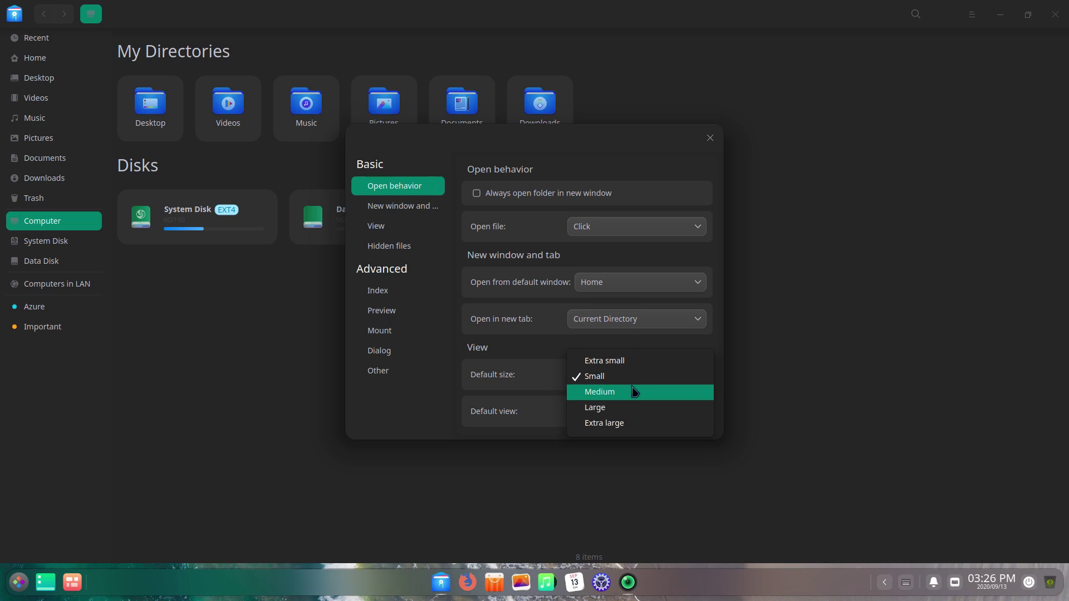
pyautogui.click(636, 392)
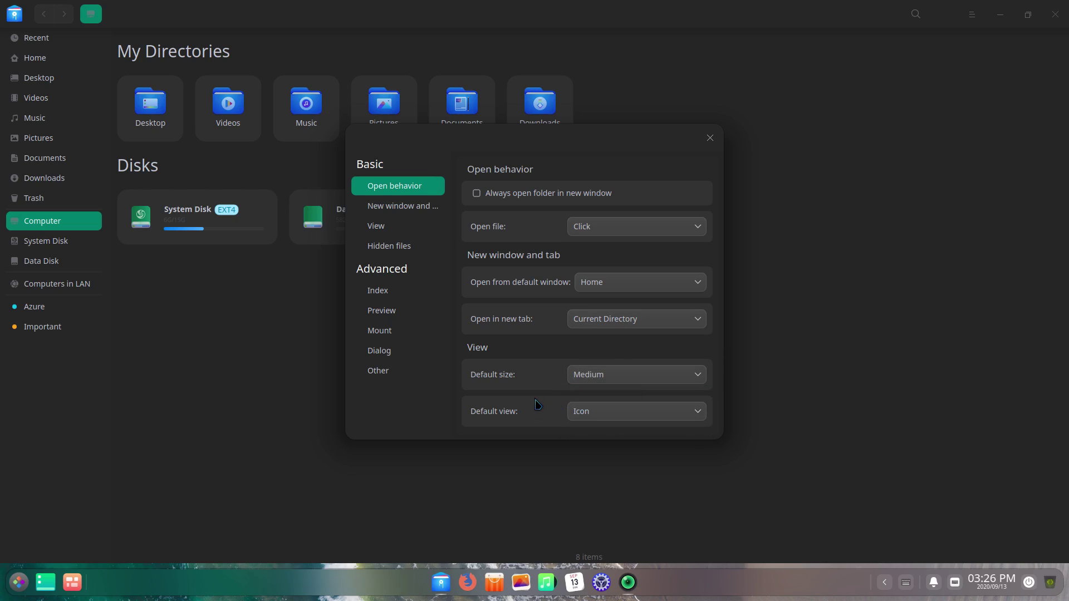
pyautogui.click(627, 412)
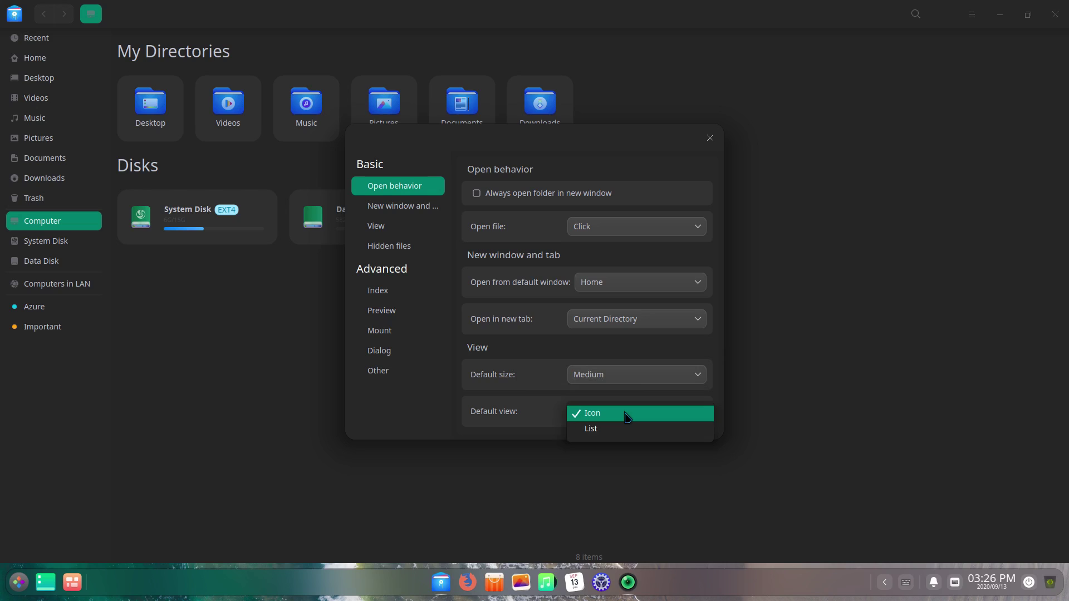
pyautogui.click(627, 415)
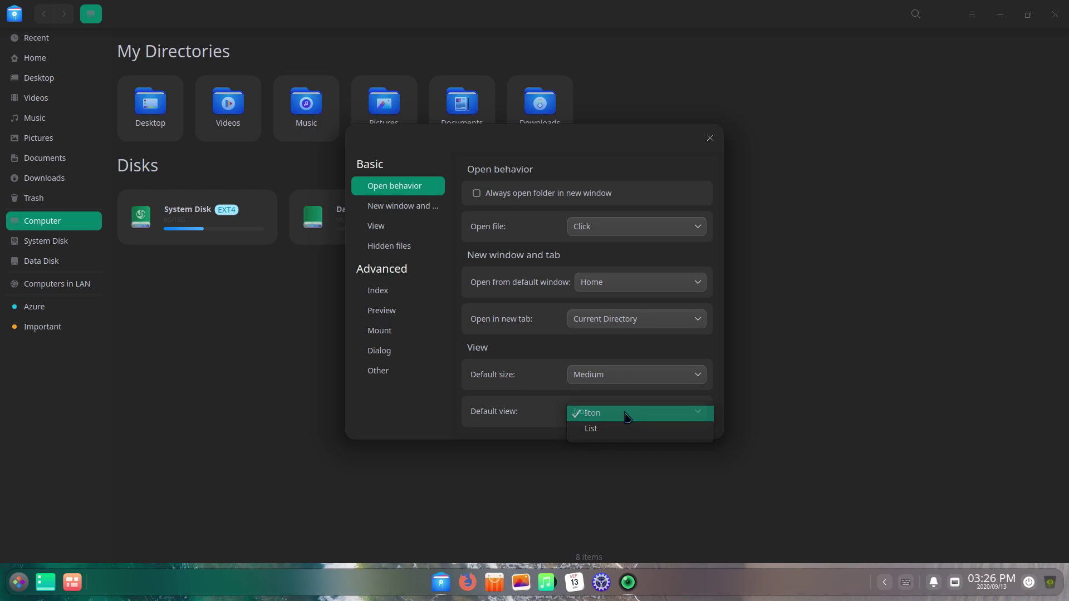
# Review the remaining file manager settings from New window and tab through Hidden files, Index, Preview, Mount, Dialog and Other, and close the settings
pyautogui.click(420, 210)
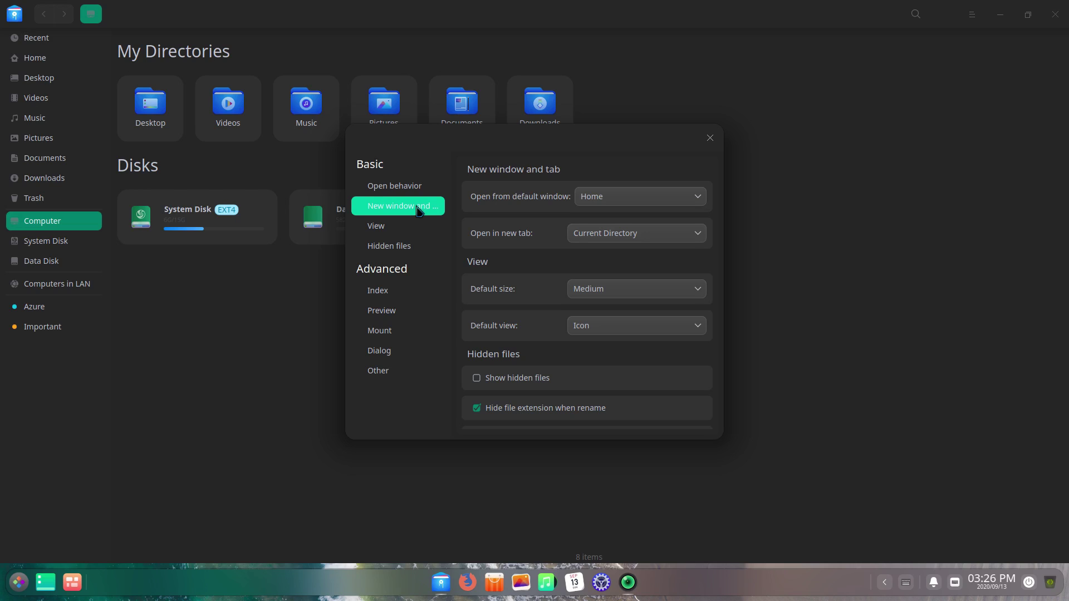
pyautogui.click(412, 232)
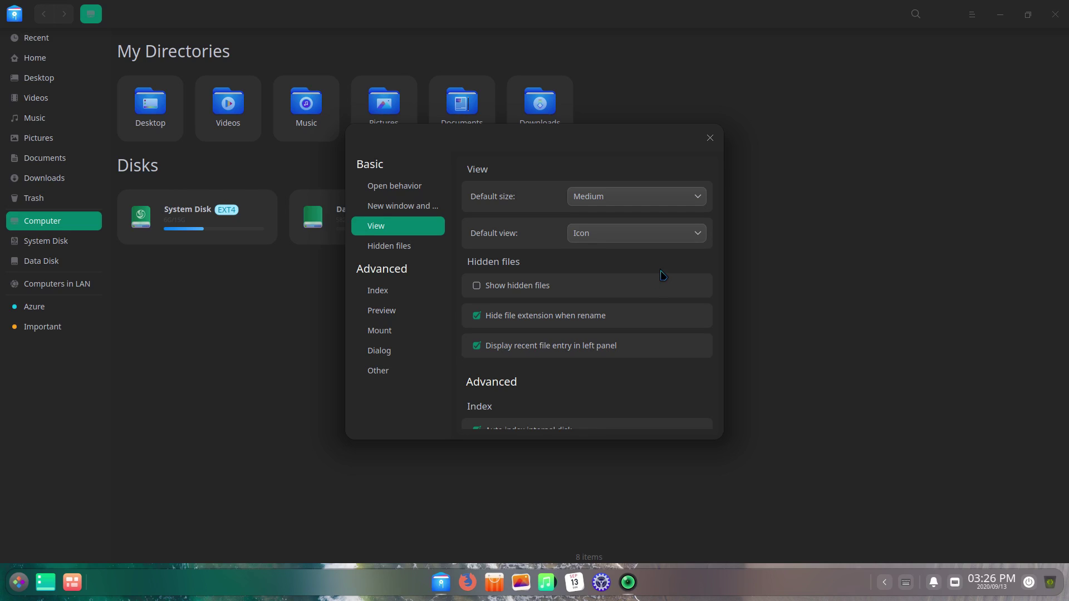
pyautogui.scroll(-3, 662, 274)
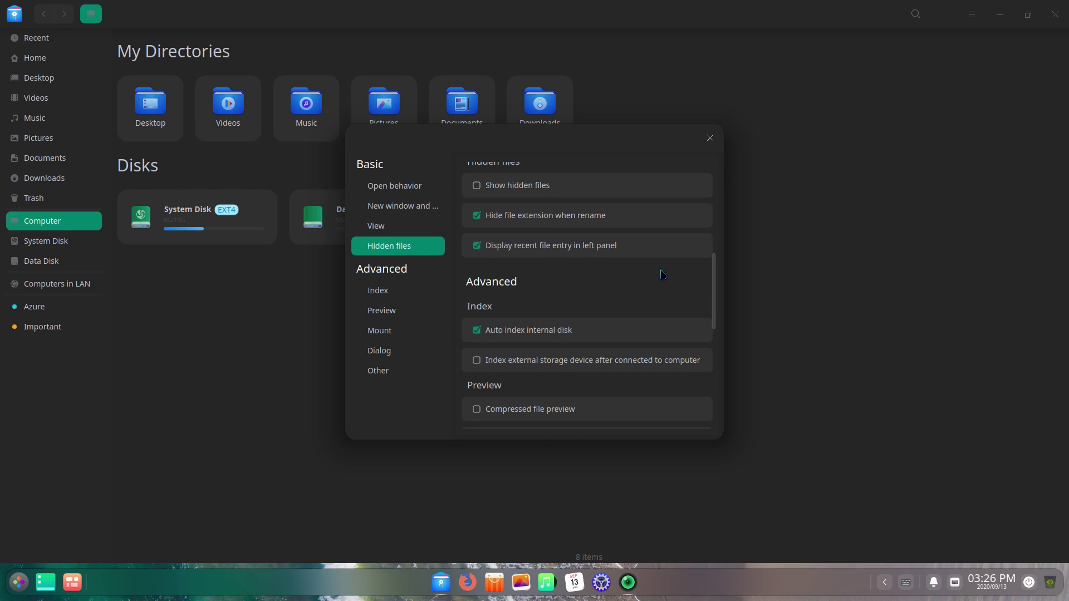
pyautogui.scroll(-2, 662, 273)
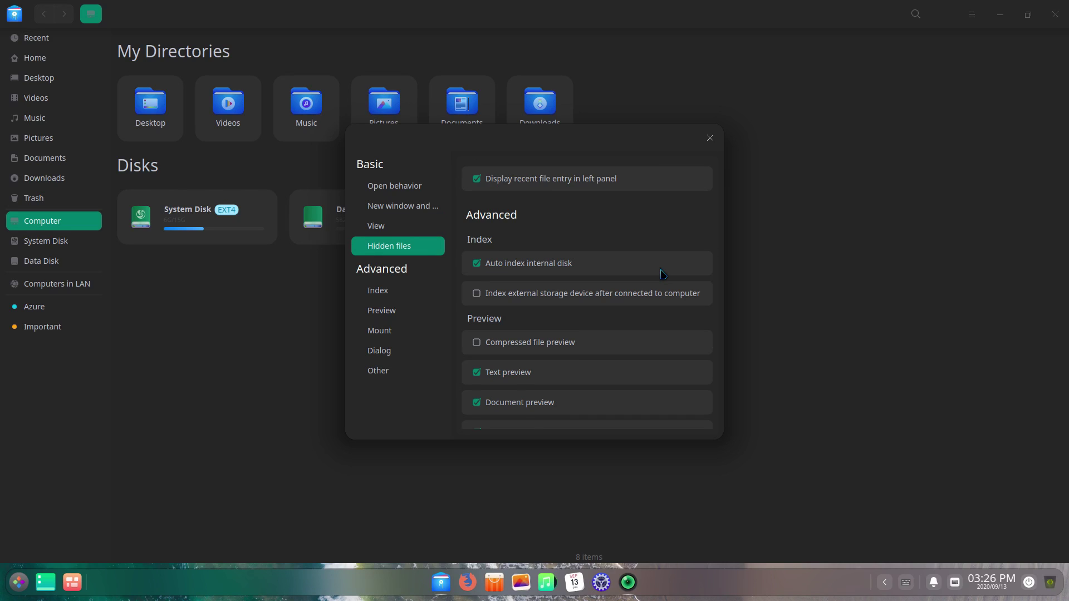
pyautogui.scroll(-3, 663, 273)
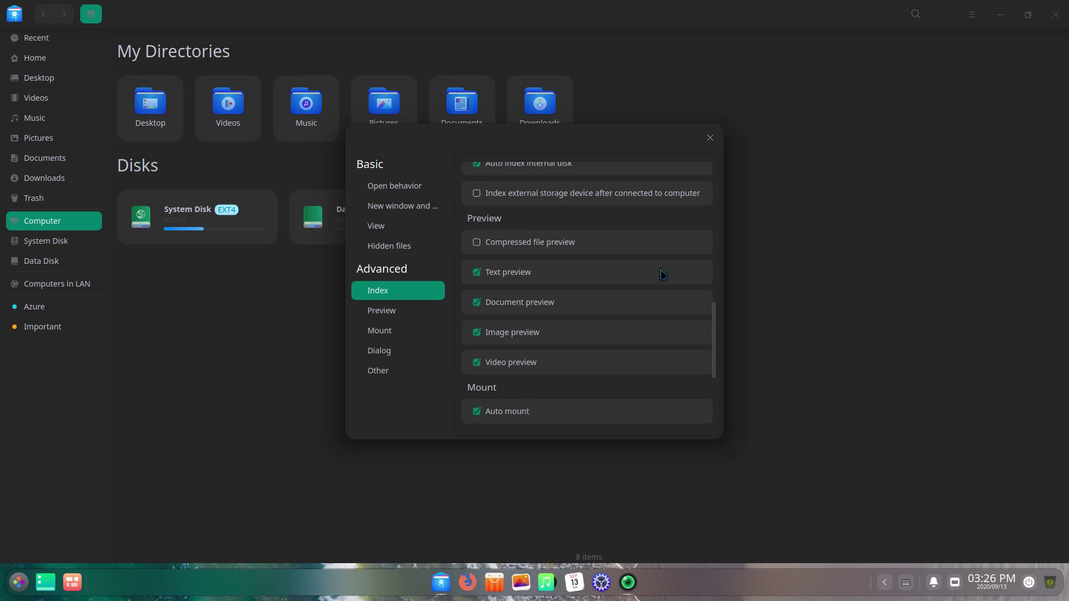
pyautogui.scroll(-2, 662, 273)
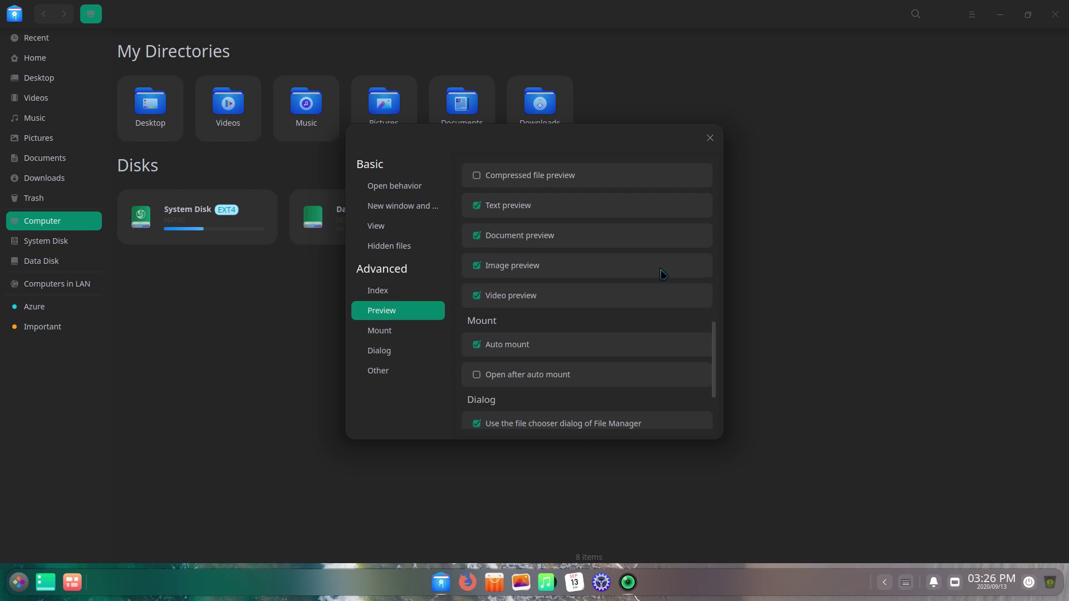
pyautogui.scroll(-1, 662, 274)
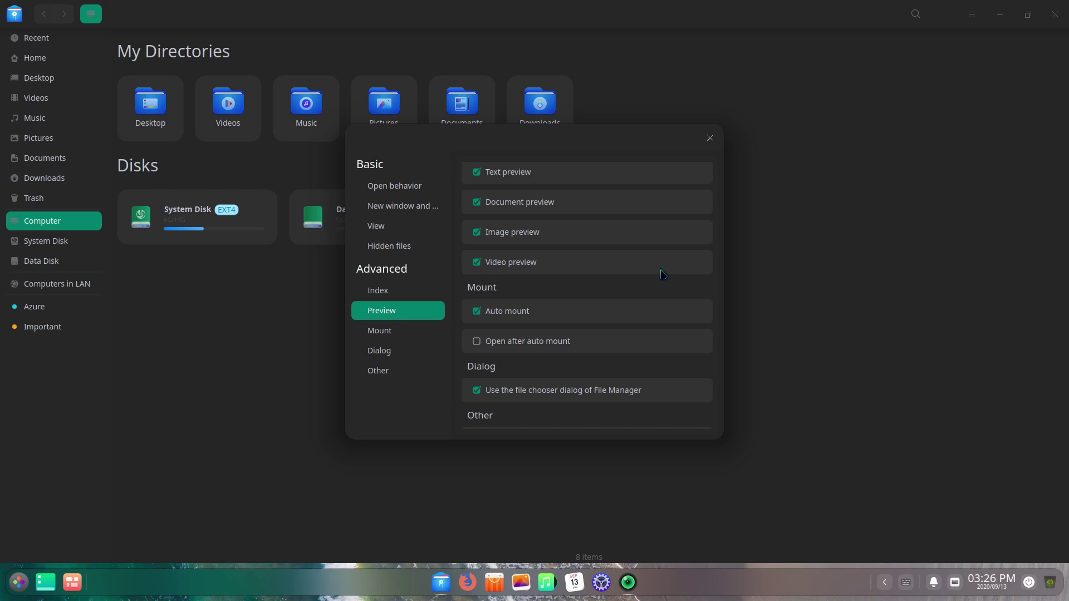
pyautogui.scroll(-2, 663, 274)
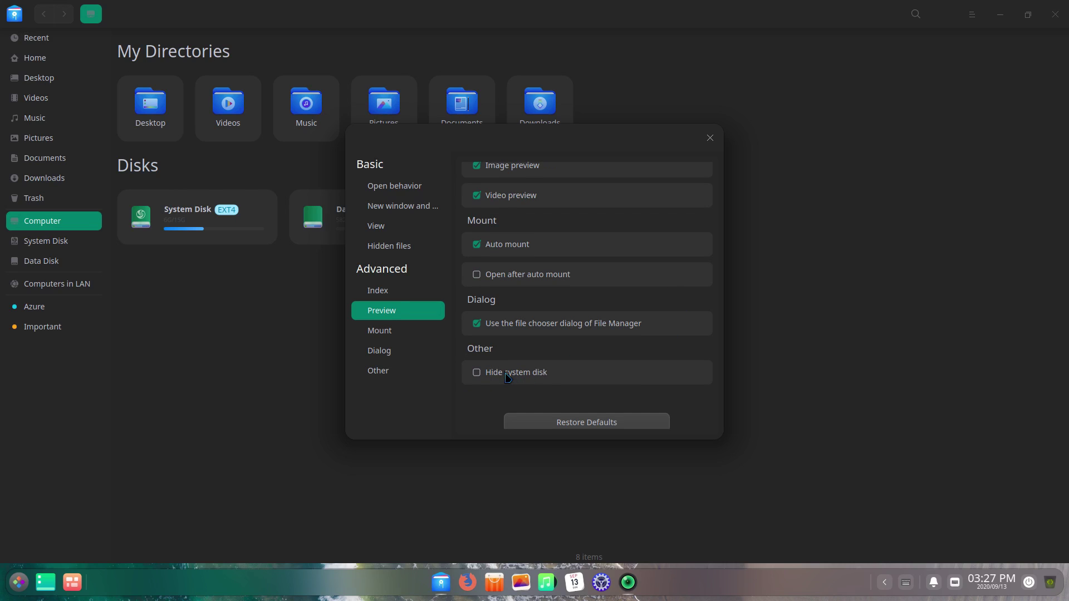
pyautogui.scroll(-1, 507, 378)
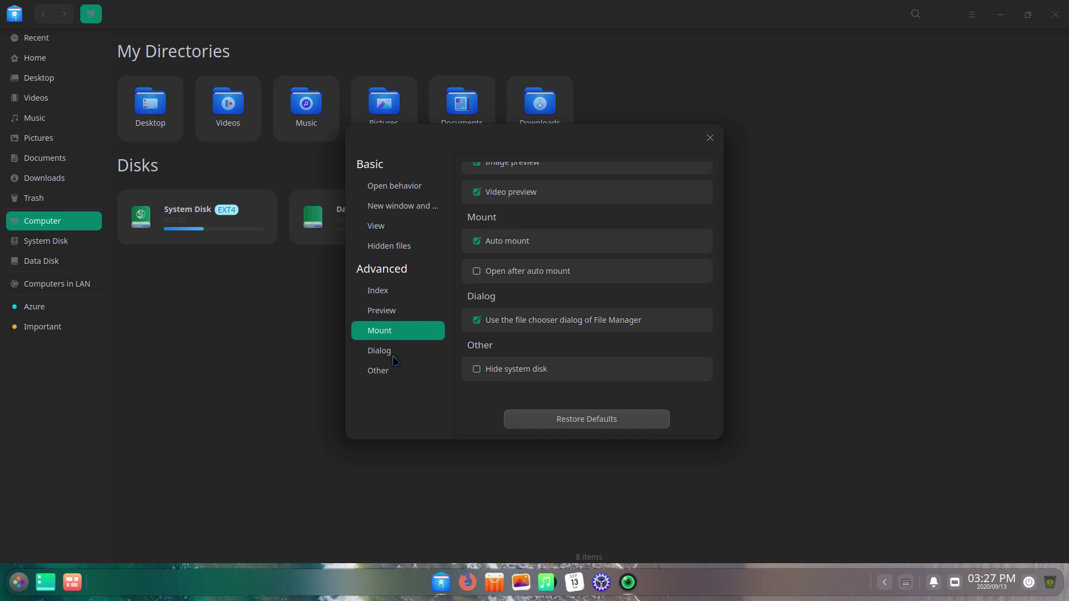
pyautogui.press('Escape')
# Try Light Theme in the file manager and switch it back to Dark Theme
pyautogui.click(971, 14)
pyautogui.moveTo(987, 102)
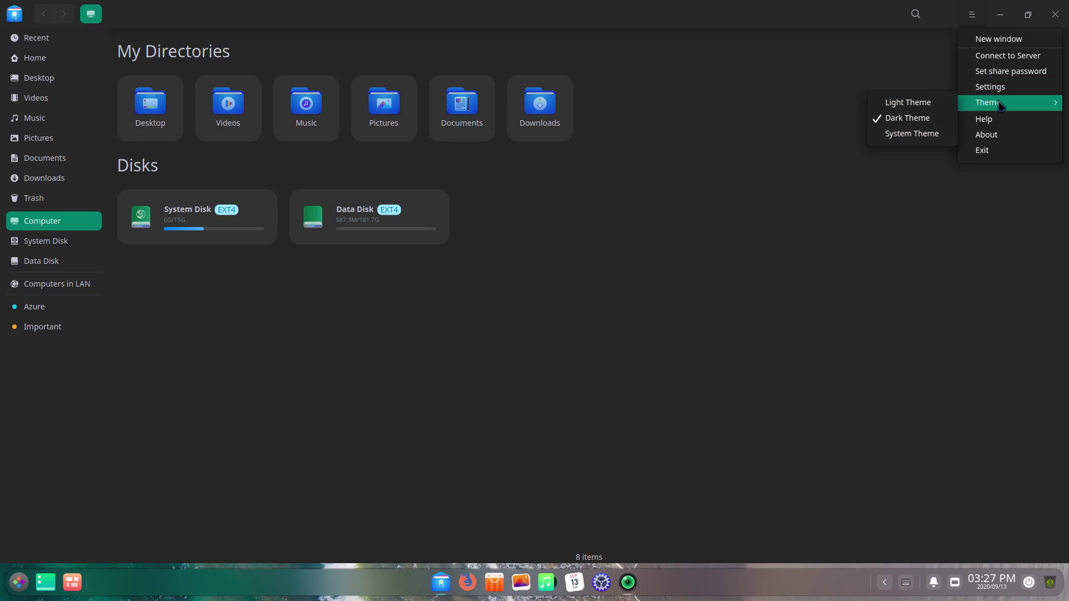
pyautogui.click(923, 102)
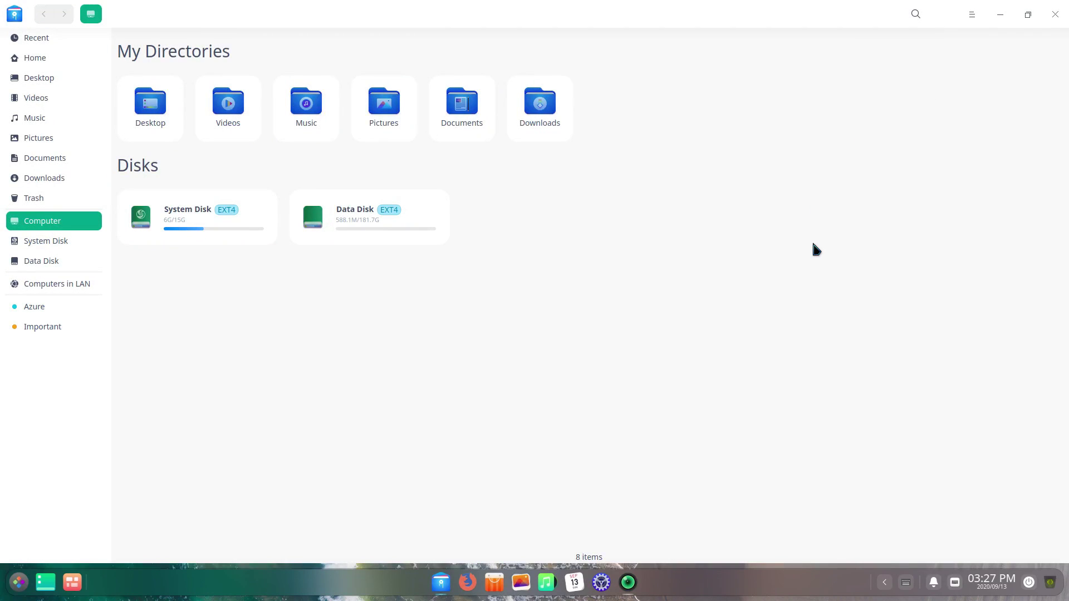
pyautogui.click(971, 21)
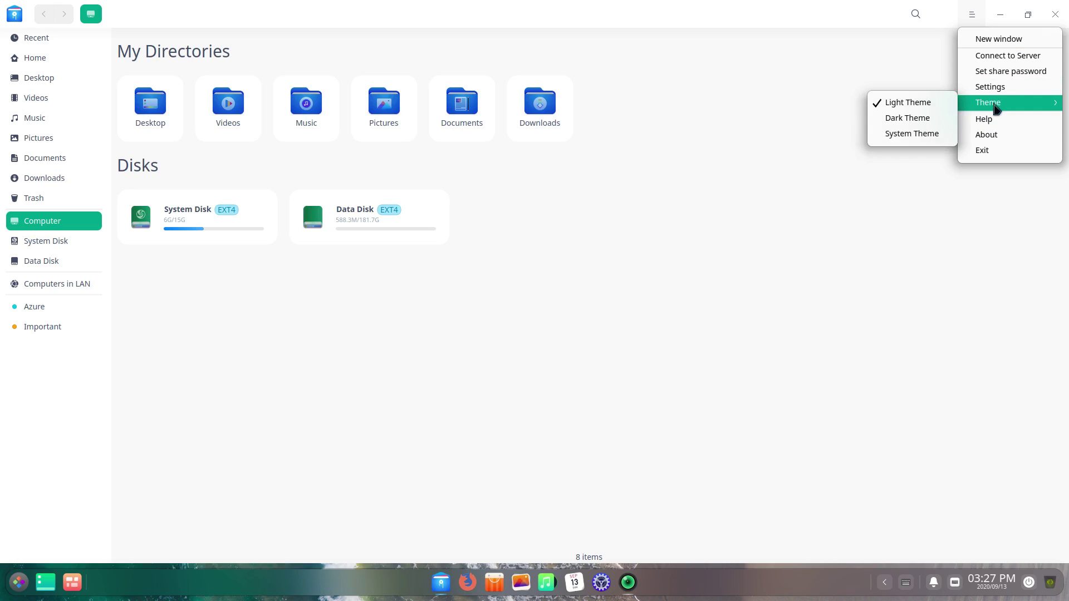
pyautogui.click(926, 118)
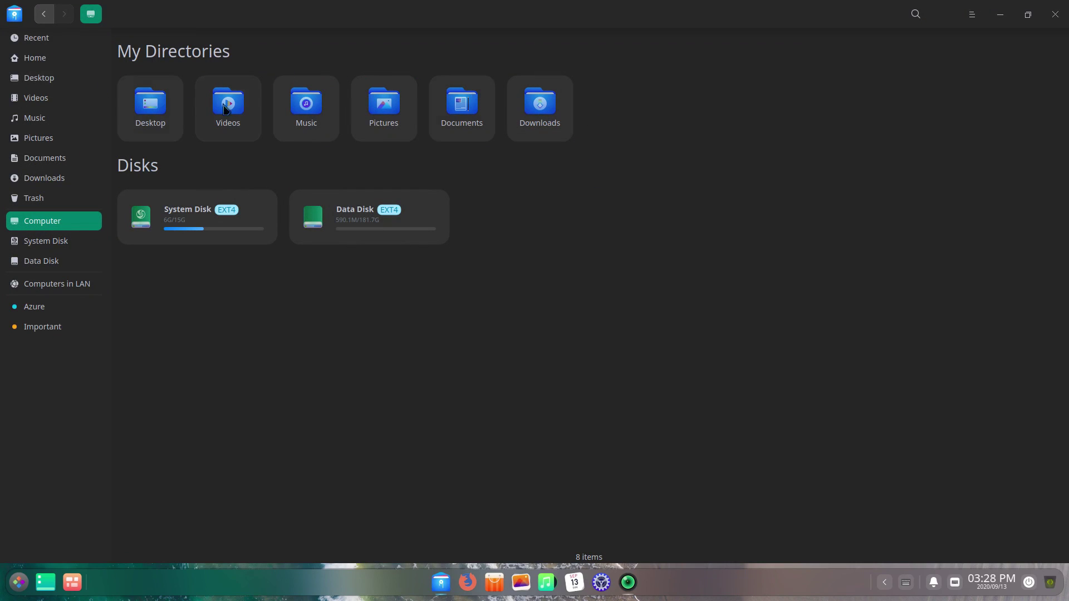
# Show the Home folder as a list and return it to icon view with smaller icons
pyautogui.click(75, 61)
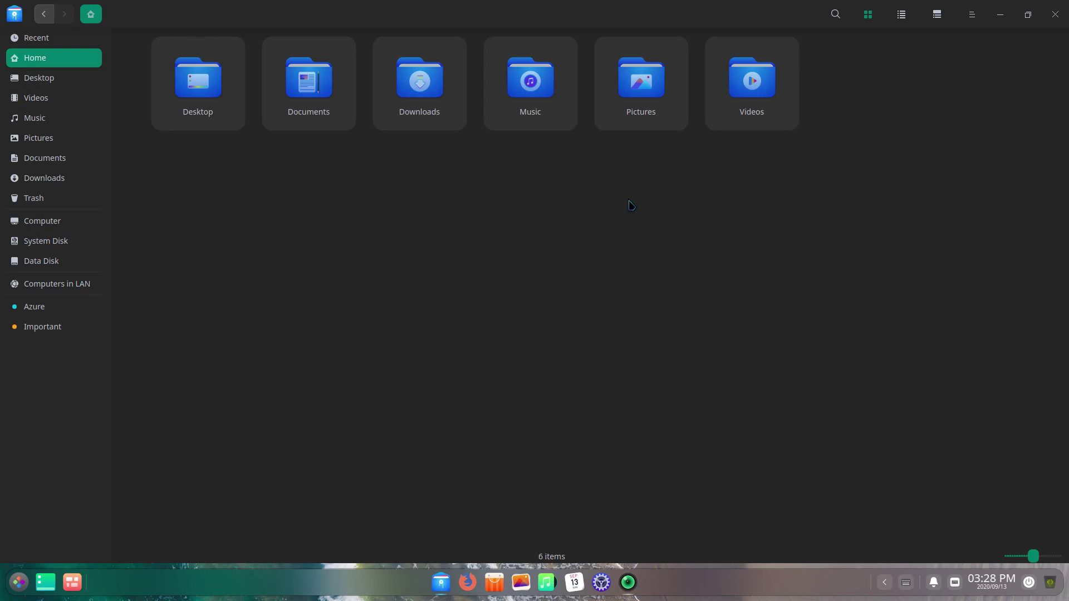
pyautogui.click(901, 15)
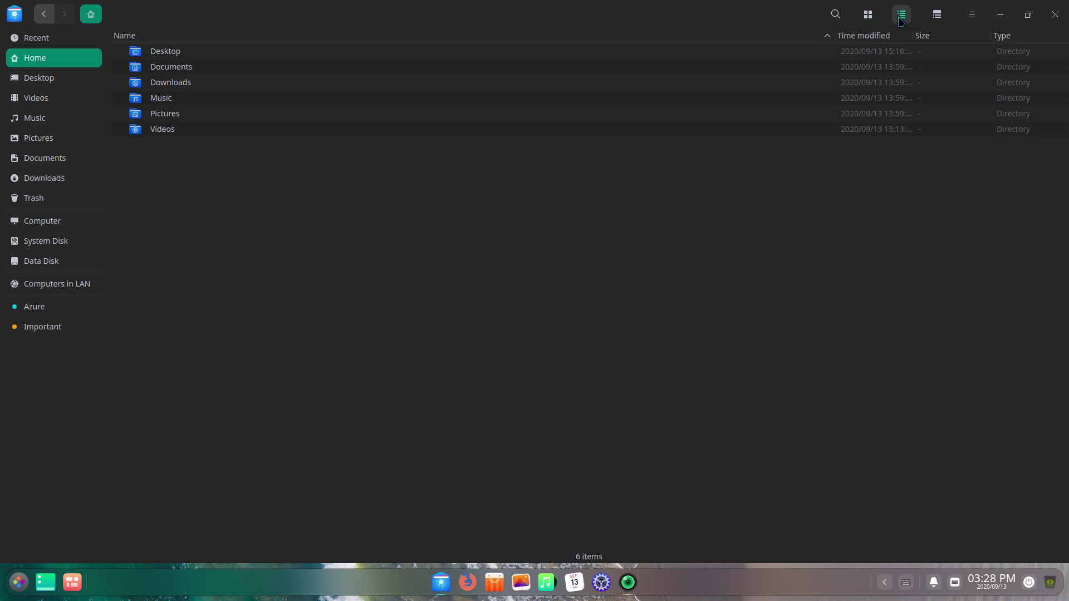
pyautogui.click(868, 17)
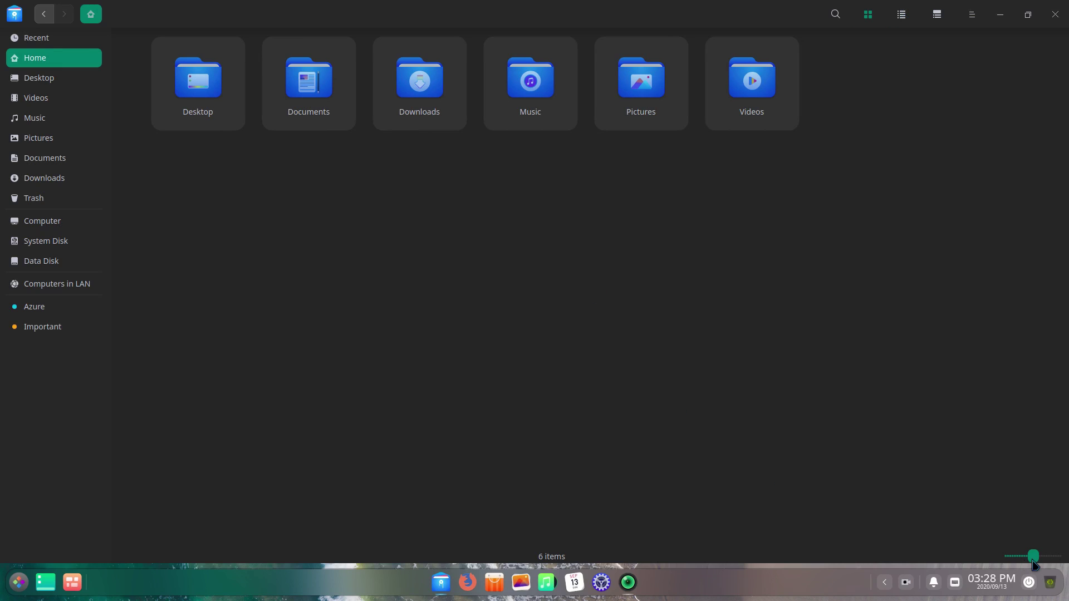
pyautogui.moveTo(1035, 555)
pyautogui.mouseDown()
pyautogui.moveTo(1021, 555)
pyautogui.moveTo(1049, 555)
pyautogui.moveTo(1005, 556)
pyautogui.moveTo(1020, 556)
pyautogui.mouseUp()
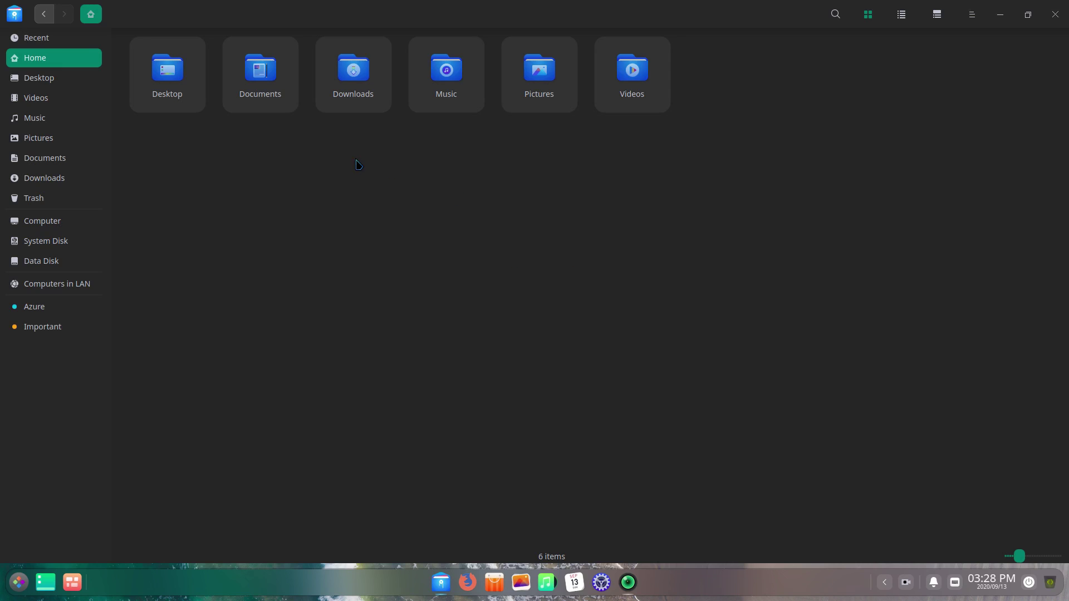
# Tag New Folder in Downloads with the azure colour, and look inside the folder before returning to Downloads
pyautogui.rightClick(188, 98)
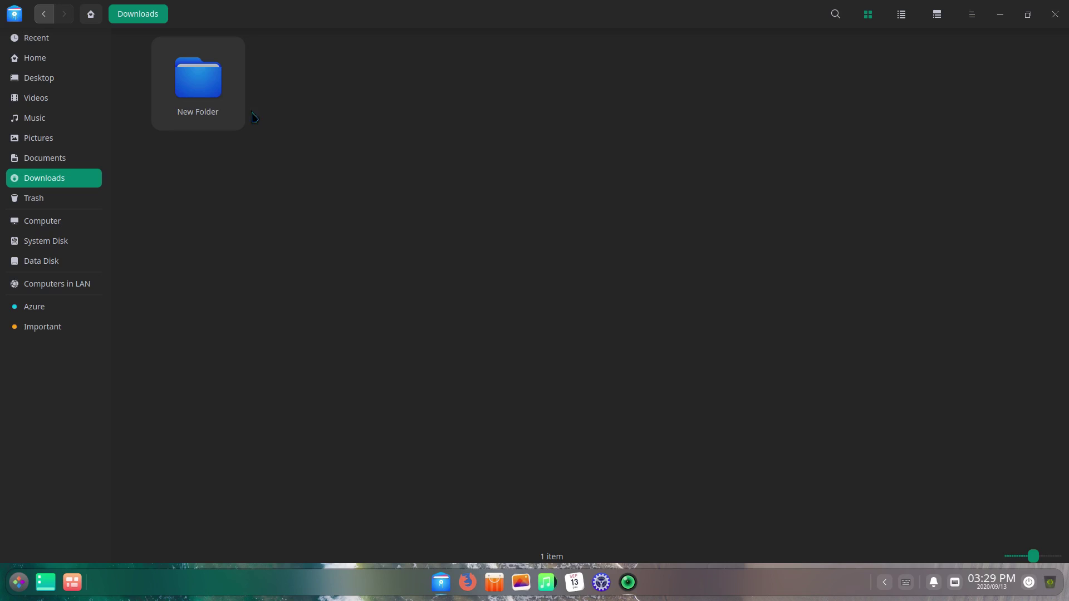
pyautogui.rightClick(242, 106)
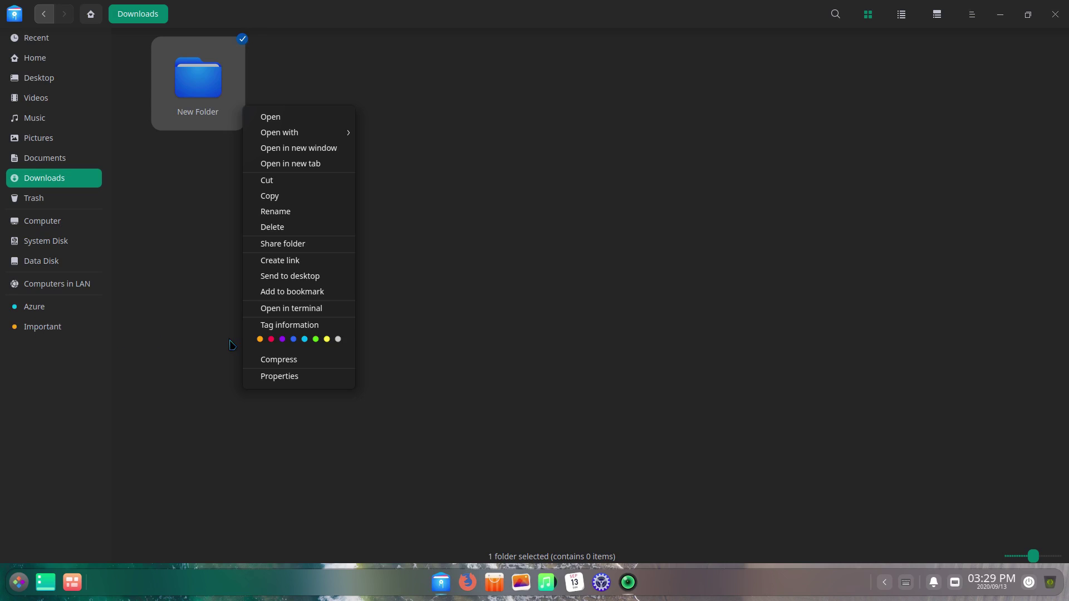
pyautogui.click(305, 339)
pyautogui.click(228, 167)
pyautogui.doubleClick(217, 120)
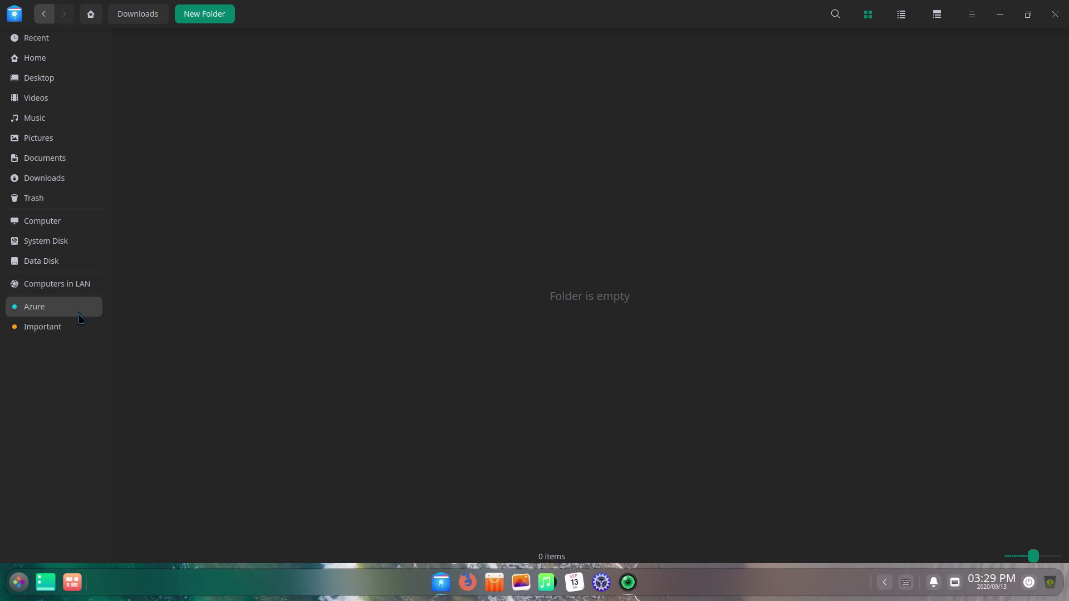
pyautogui.click(149, 13)
# Replace the Azure tag in New Folder's tag information with New
pyautogui.rightClick(199, 78)
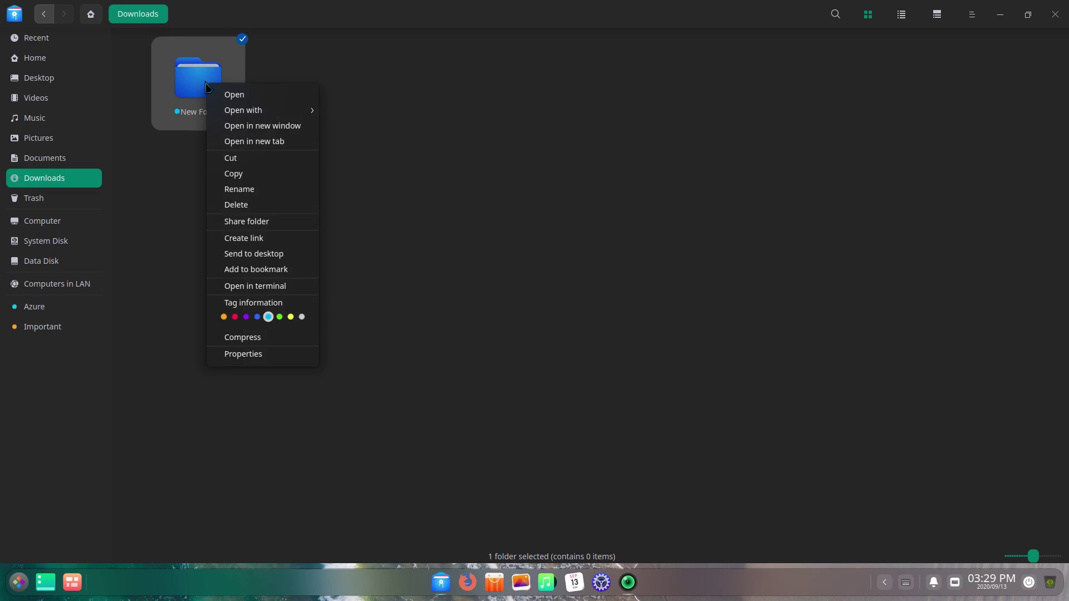
pyautogui.click(254, 303)
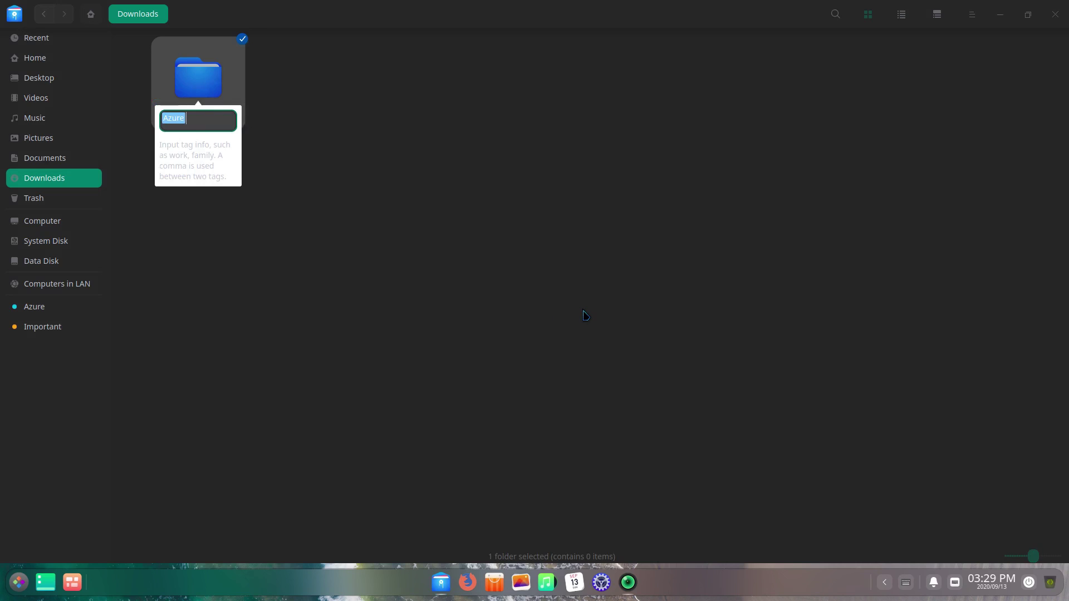
pyautogui.press('BackSpace')
pyautogui.write('New')
pyautogui.click(585, 316)
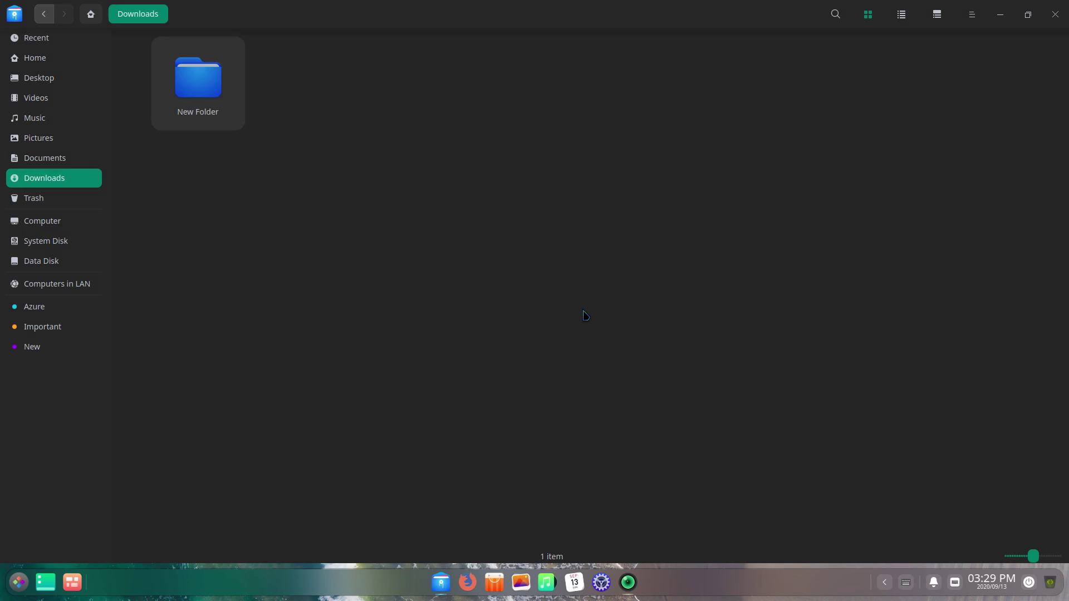
# Show the items tagged New with smaller icons and close the file manager
pyautogui.click(47, 350)
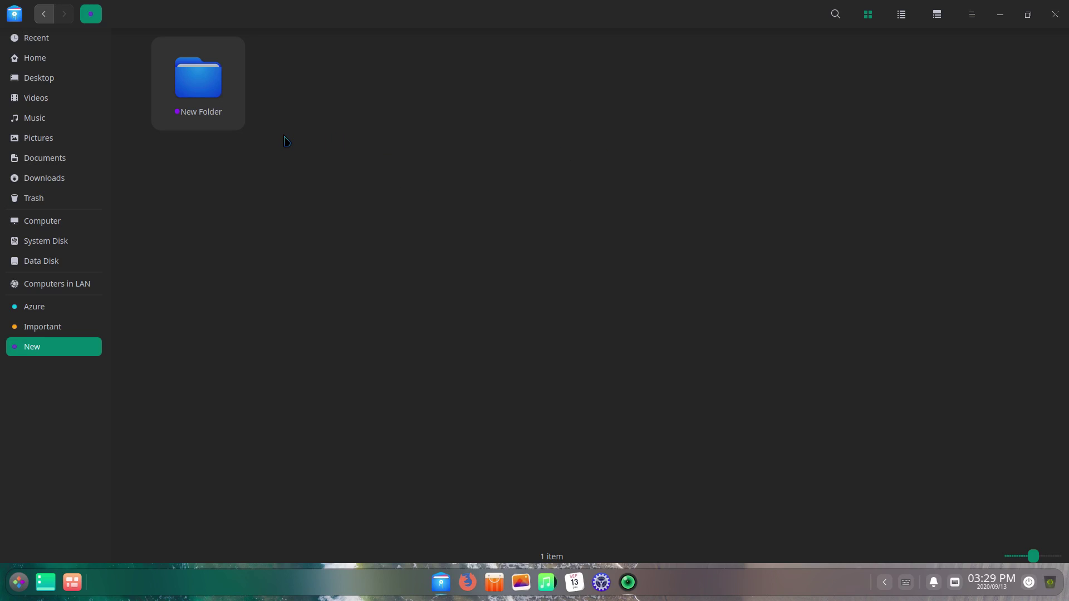
pyautogui.click(1021, 556)
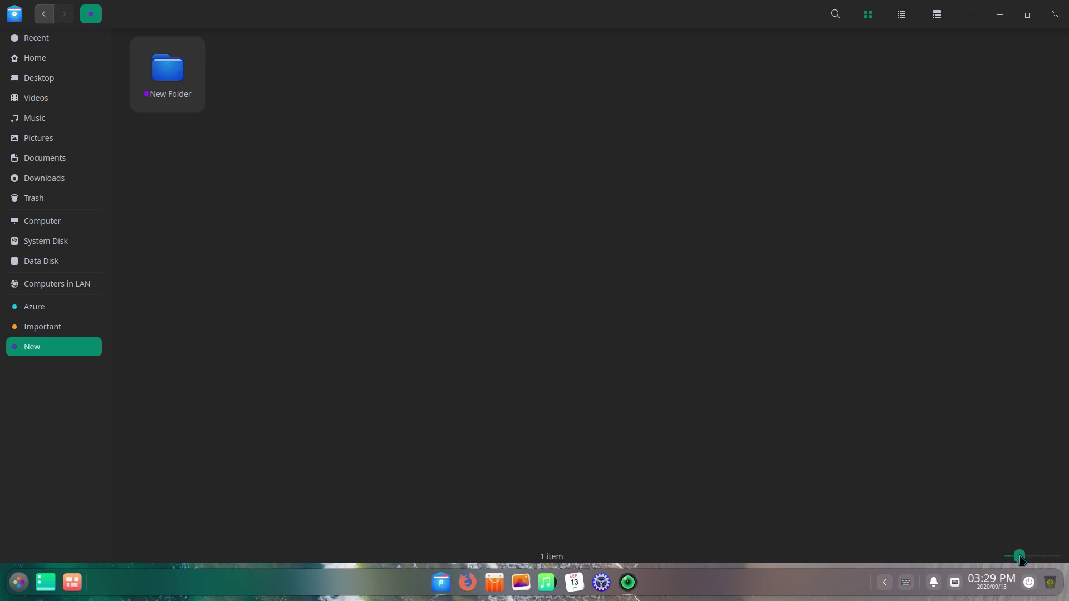
pyautogui.click(1054, 14)
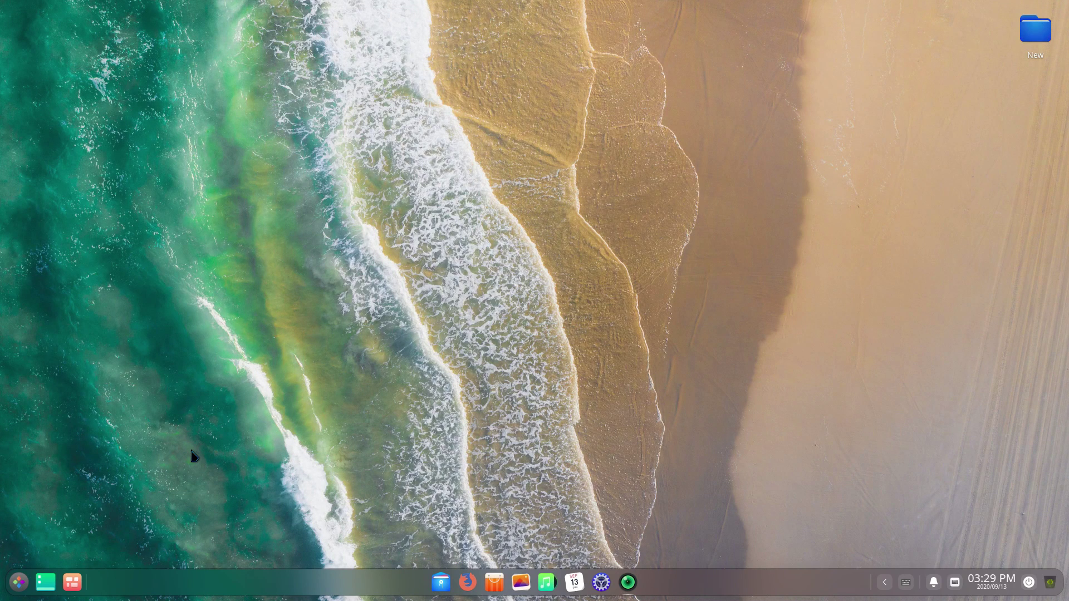
# Browse the launcher's application categories and look through the applications in the System category
pyautogui.click(18, 582)
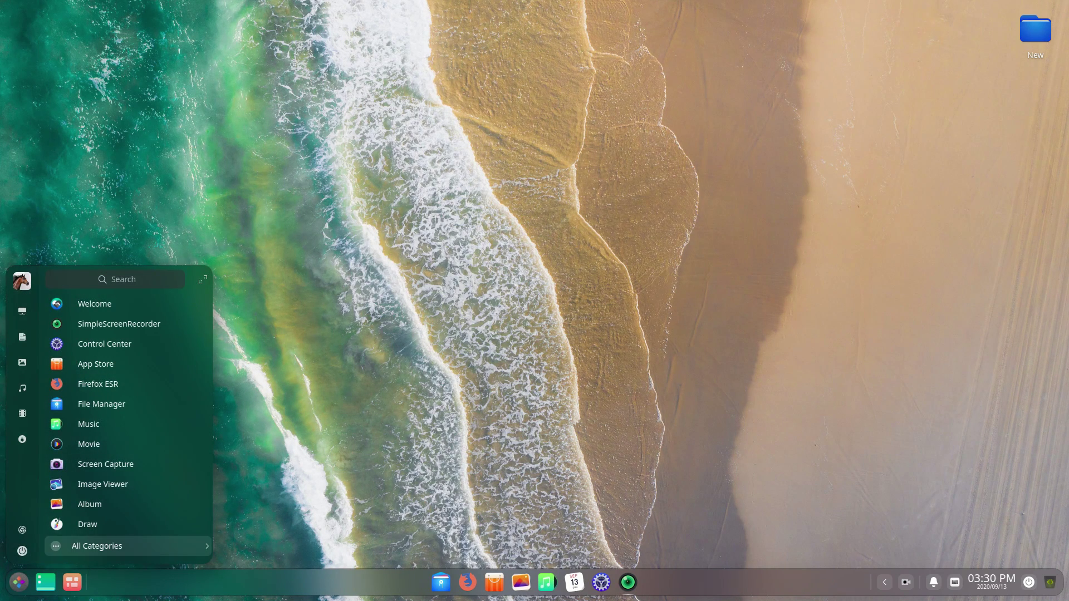
pyautogui.click(97, 545)
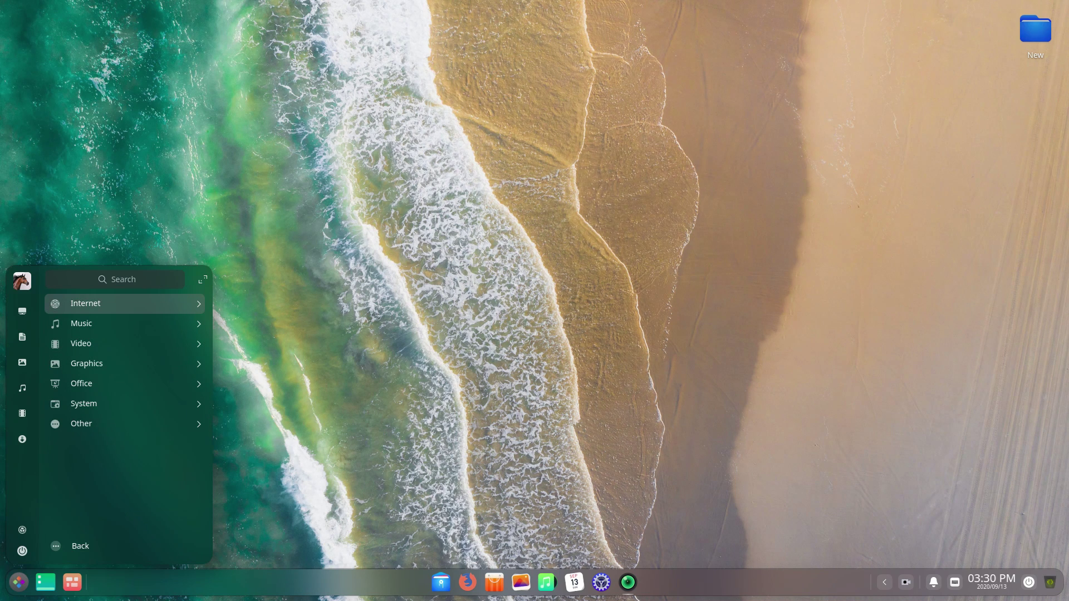
pyautogui.press('Down')
pyautogui.press('Down')
pyautogui.press('Down')
pyautogui.press('Down')
pyautogui.press('Down')
pyautogui.press('Down')
pyautogui.press('Up')
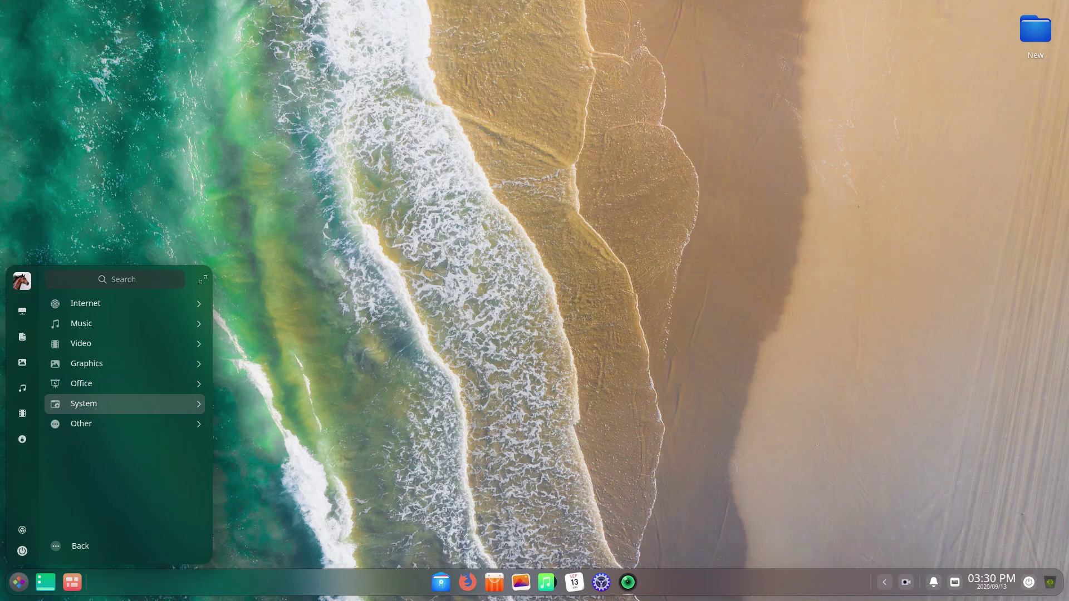
pyautogui.press('Return')
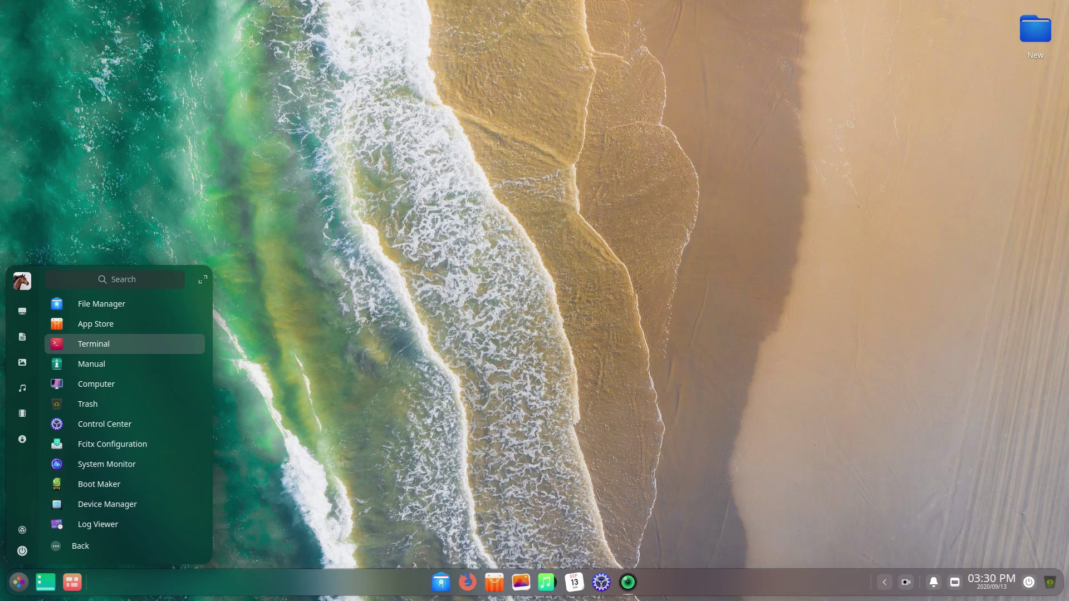
pyautogui.scroll(-2, 124, 389)
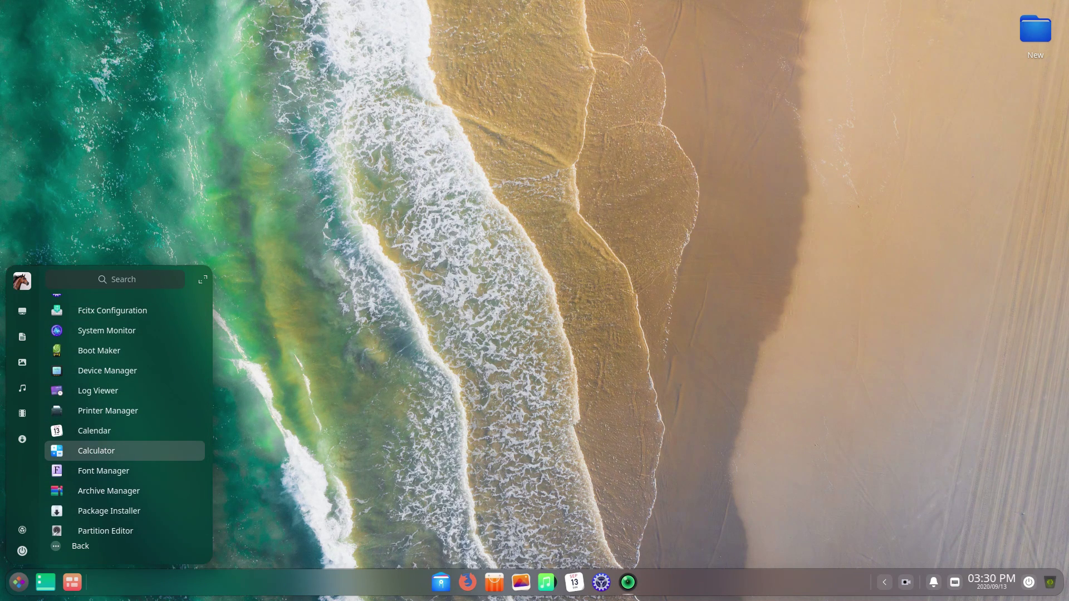
# Close the launcher, look through the photo gallery's Timelines and Albums views, and close the gallery
pyautogui.scroll(-1, 125, 449)
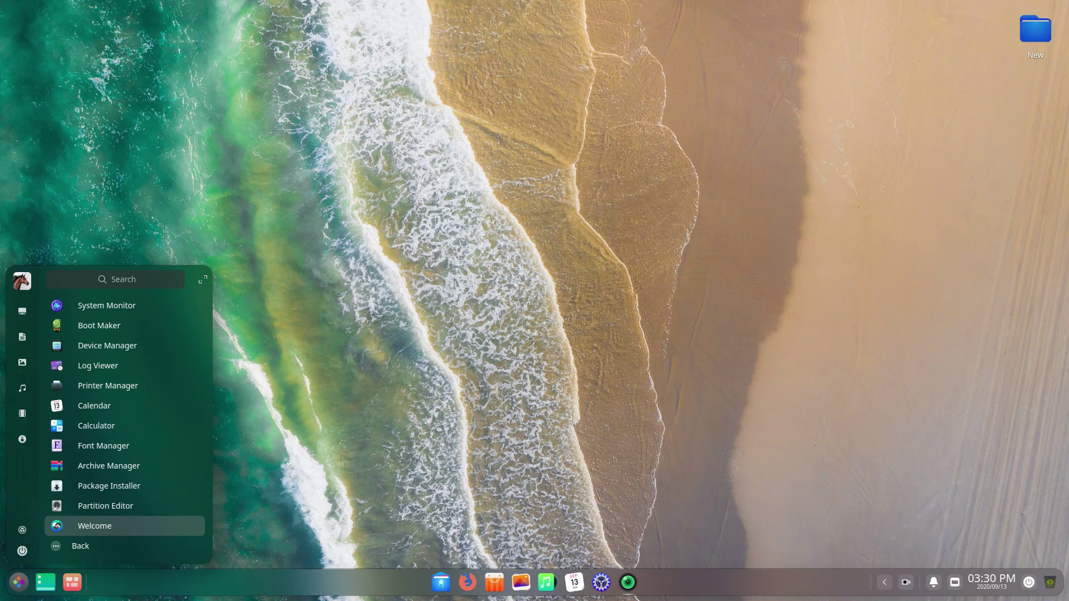
pyautogui.click(482, 439)
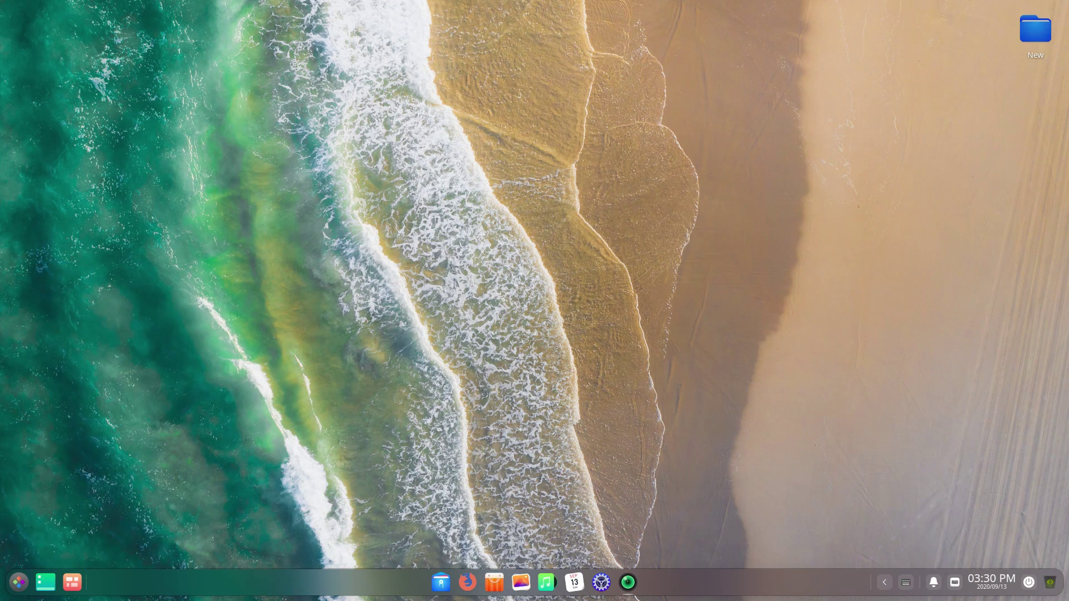
pyautogui.click(521, 582)
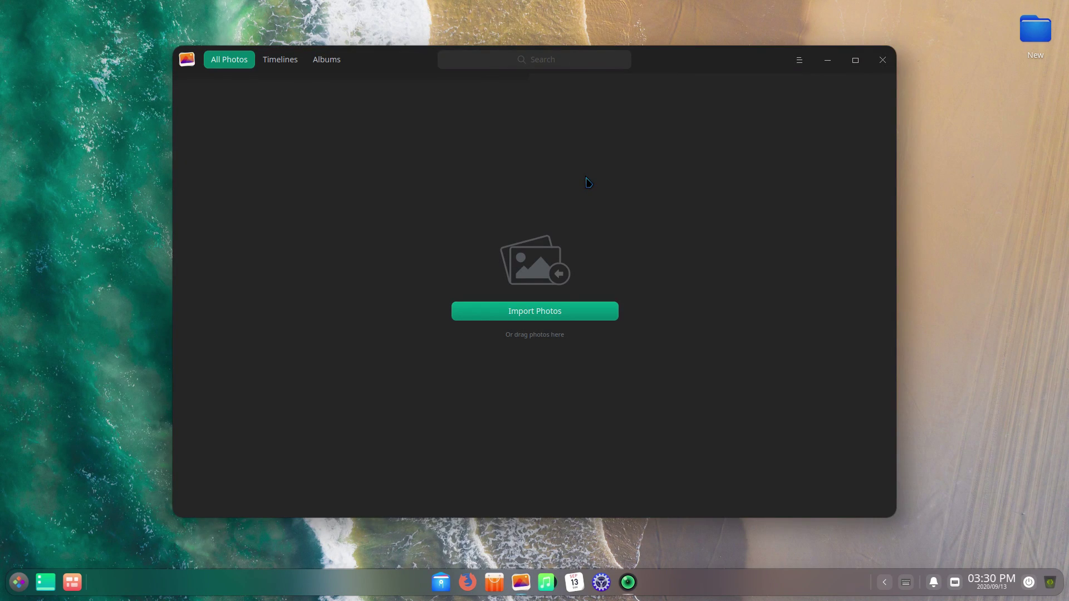
pyautogui.click(286, 61)
pyautogui.click(245, 60)
pyautogui.click(280, 60)
pyautogui.click(329, 59)
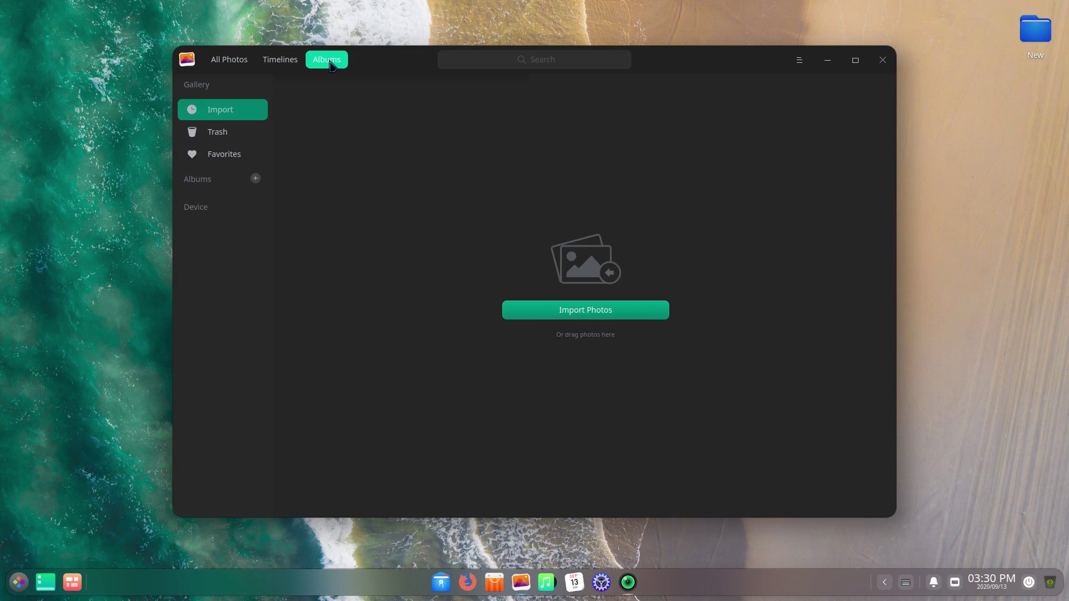
pyautogui.click(882, 59)
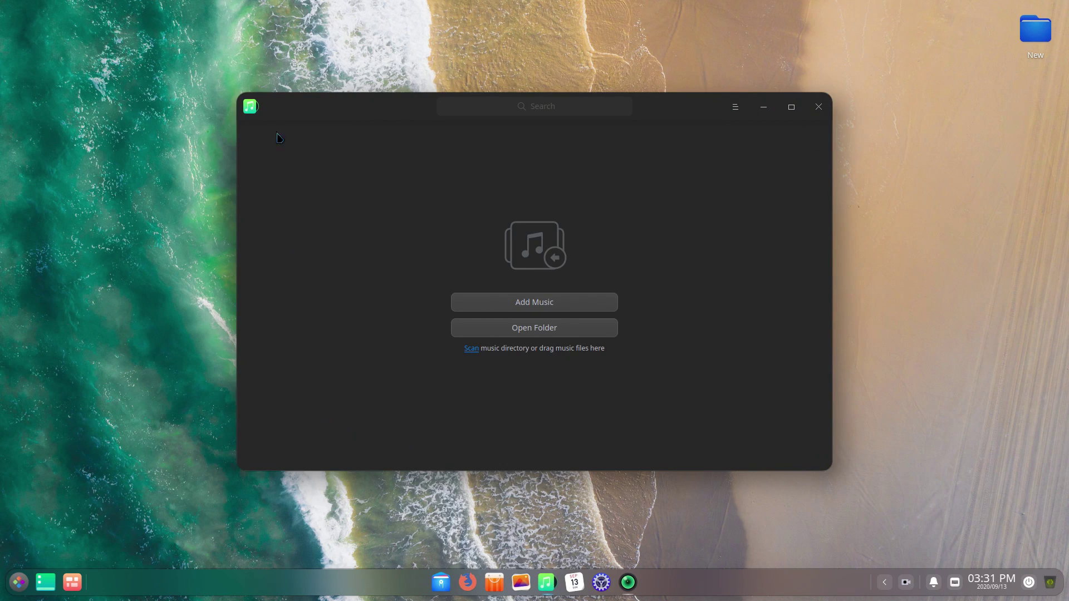
# Close the music player and check the theme options offered by the calendar
pyautogui.moveTo(307, 108)
pyautogui.mouseDown()
pyautogui.moveTo(337, 105)
pyautogui.moveTo(308, 106)
pyautogui.mouseUp()
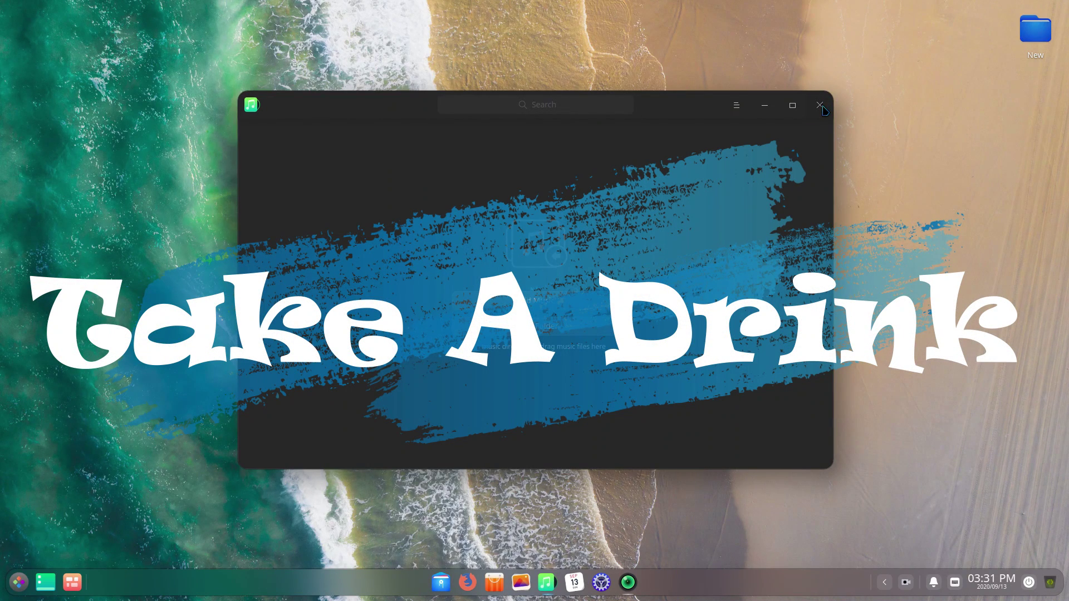
pyautogui.click(821, 106)
pyautogui.moveTo(657, 113); pyautogui.dragTo(647, 138)
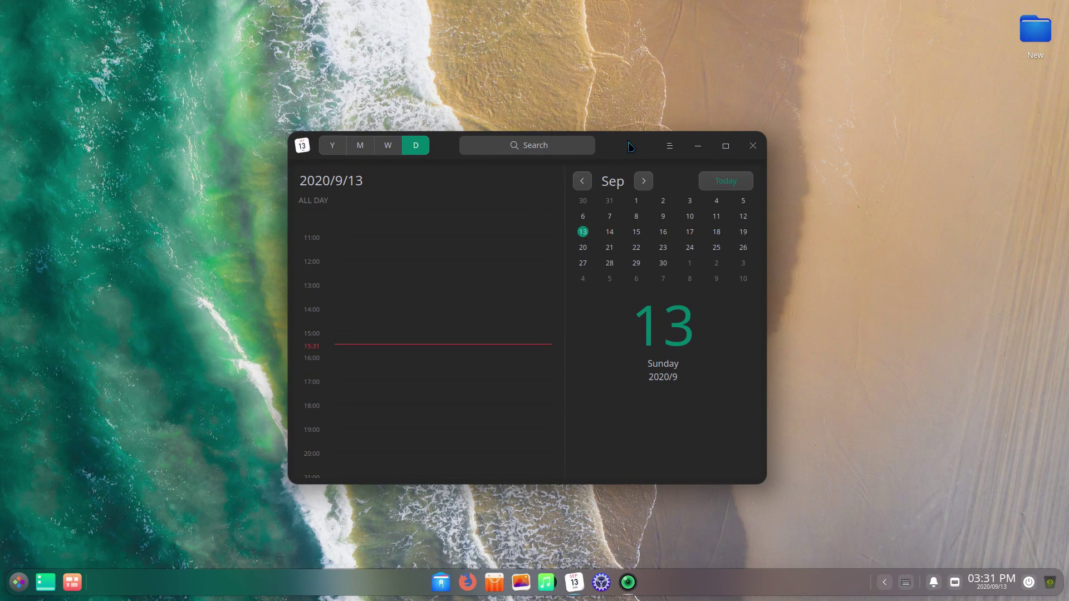
pyautogui.click(670, 145)
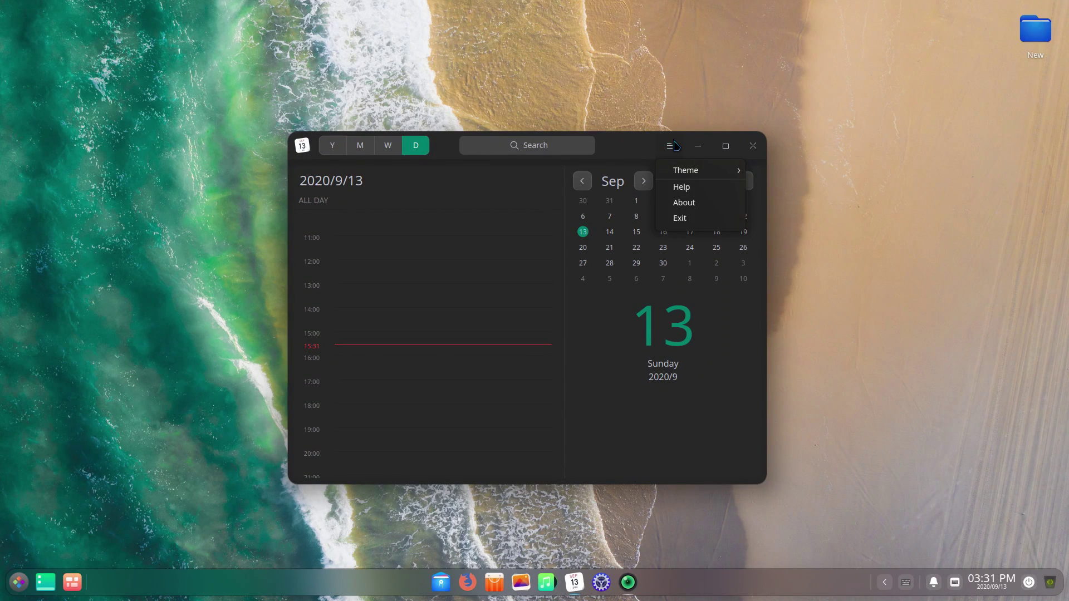
pyautogui.moveTo(696, 173)
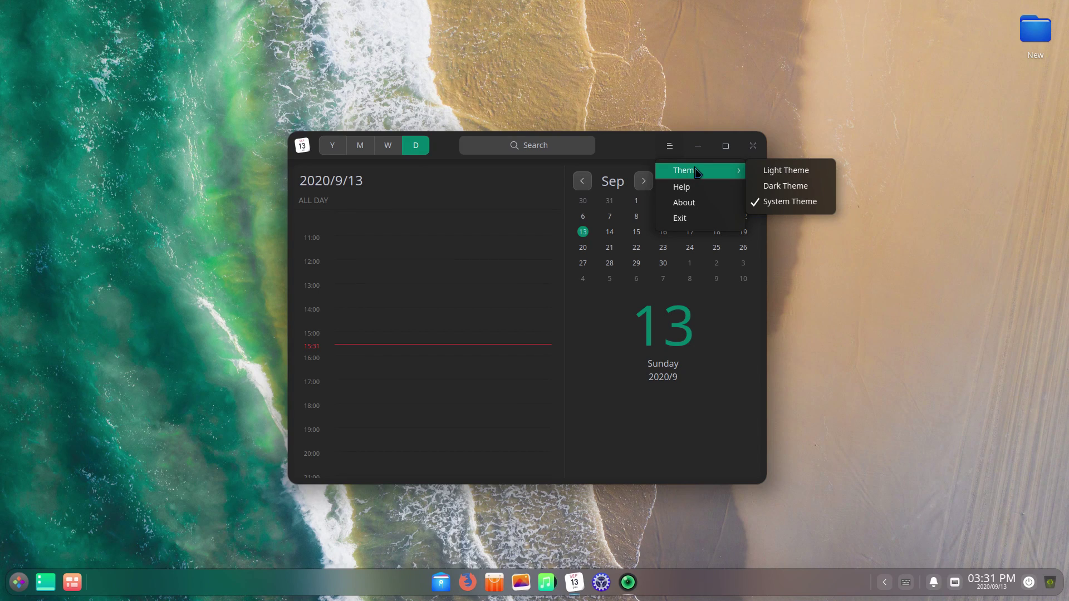
pyautogui.click(671, 146)
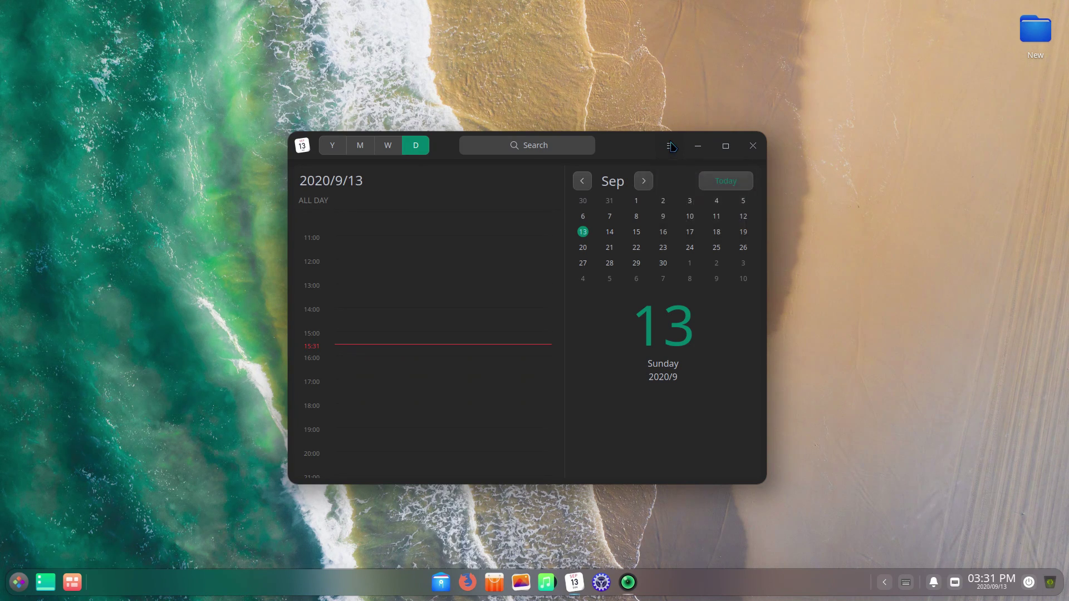
# Look through the calendar's year, month, week and day views and close the calendar
pyautogui.click(323, 150)
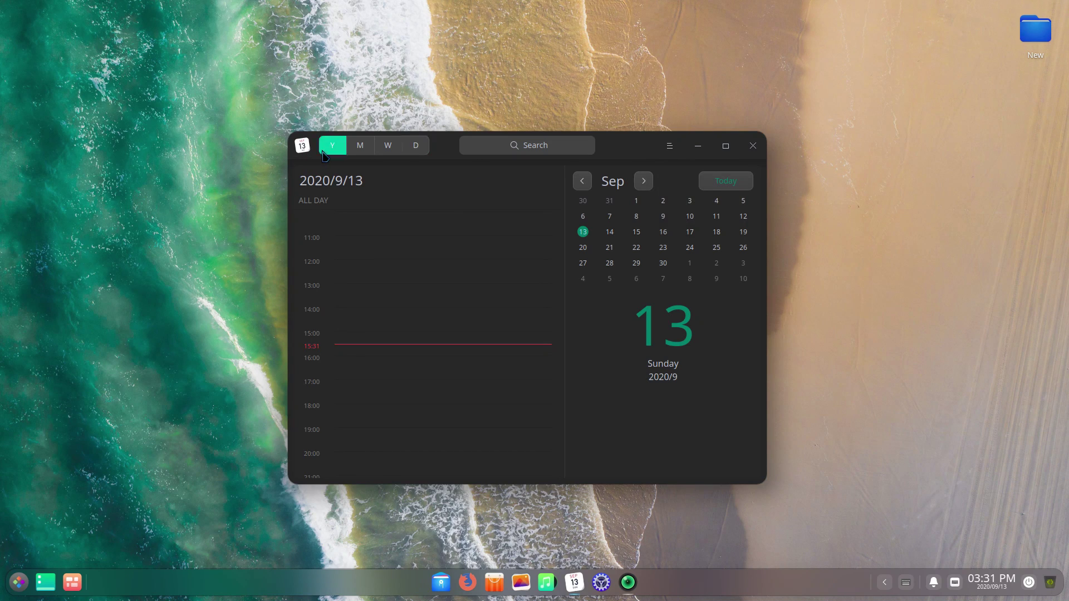
pyautogui.click(360, 146)
pyautogui.click(389, 148)
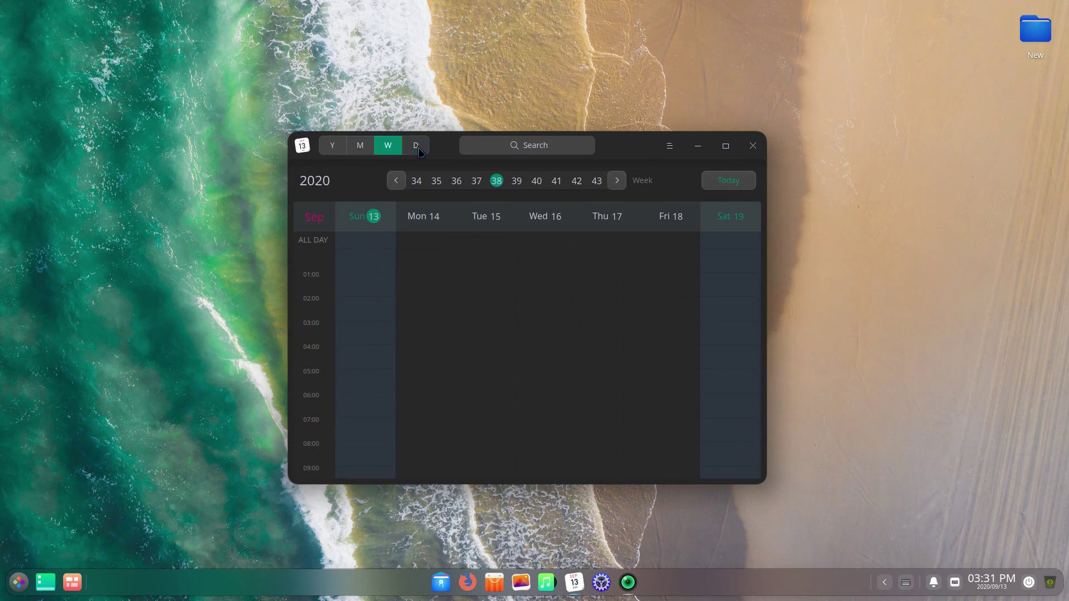
pyautogui.click(417, 148)
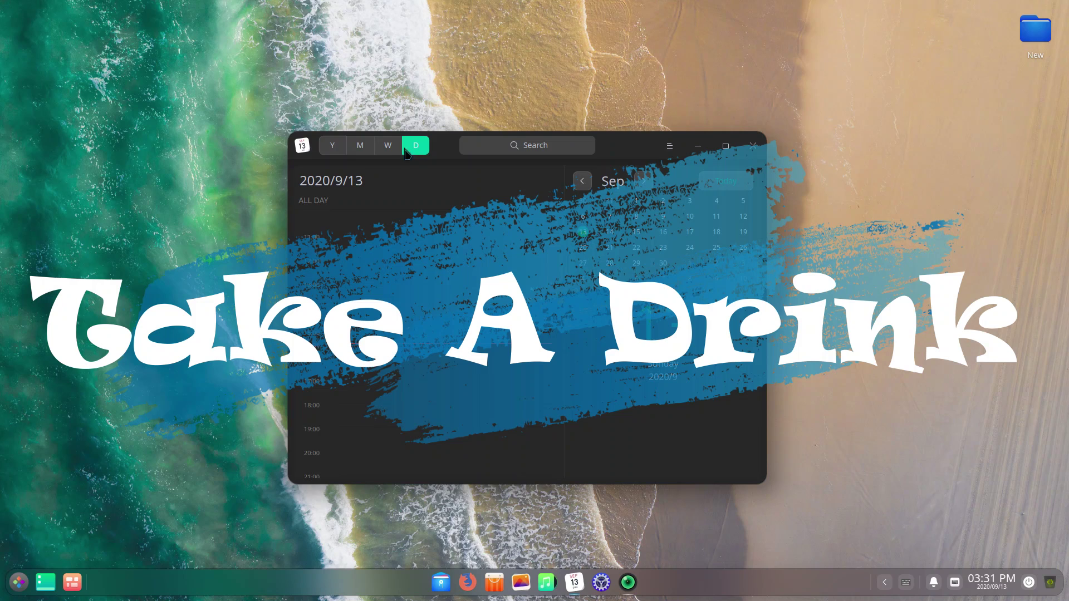
pyautogui.click(328, 146)
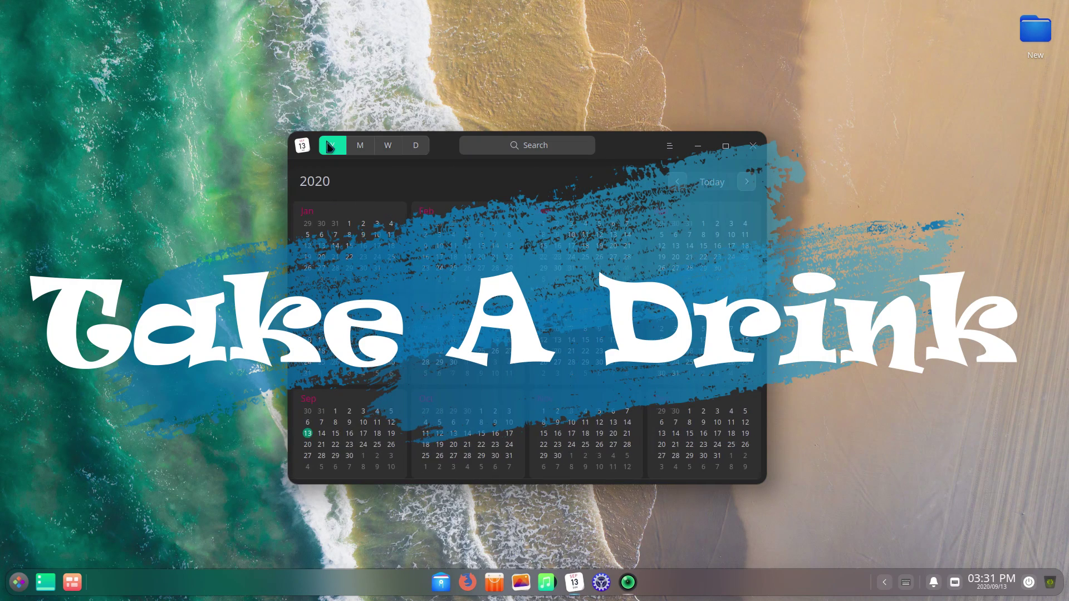
pyautogui.click(360, 146)
pyautogui.click(388, 146)
pyautogui.hotkey('alt', 'F4')
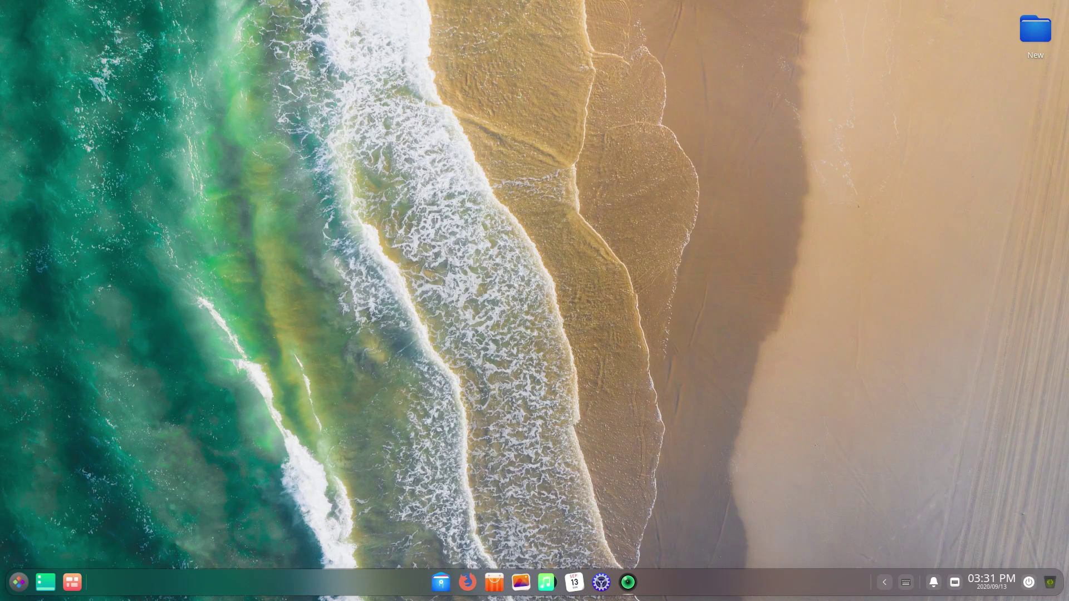
# Switch to the App Store, check its available updates and return to the store's home page
pyautogui.click(494, 583)
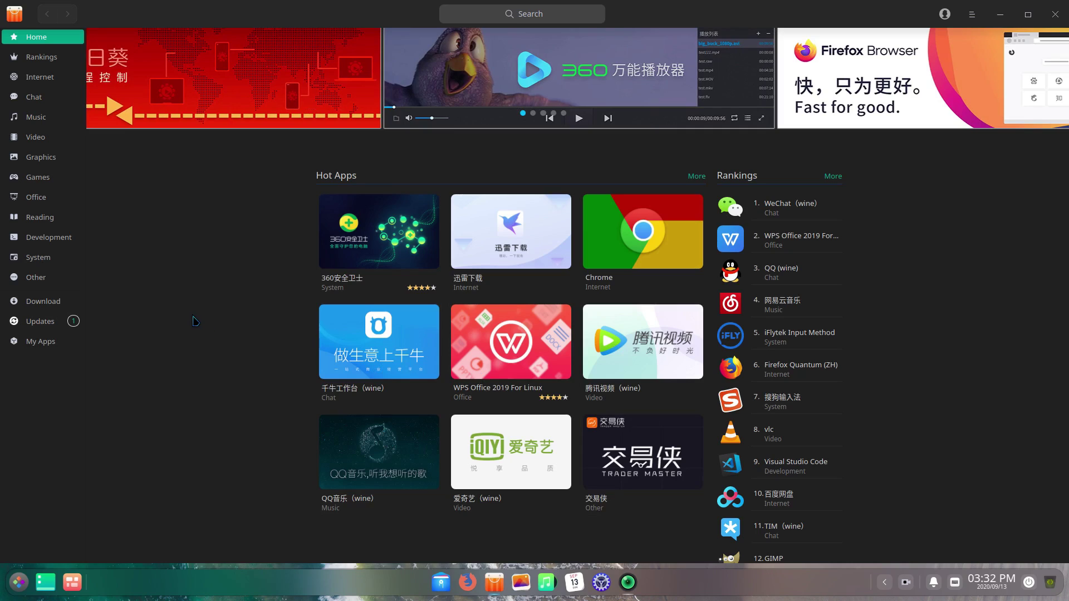
pyautogui.click(56, 325)
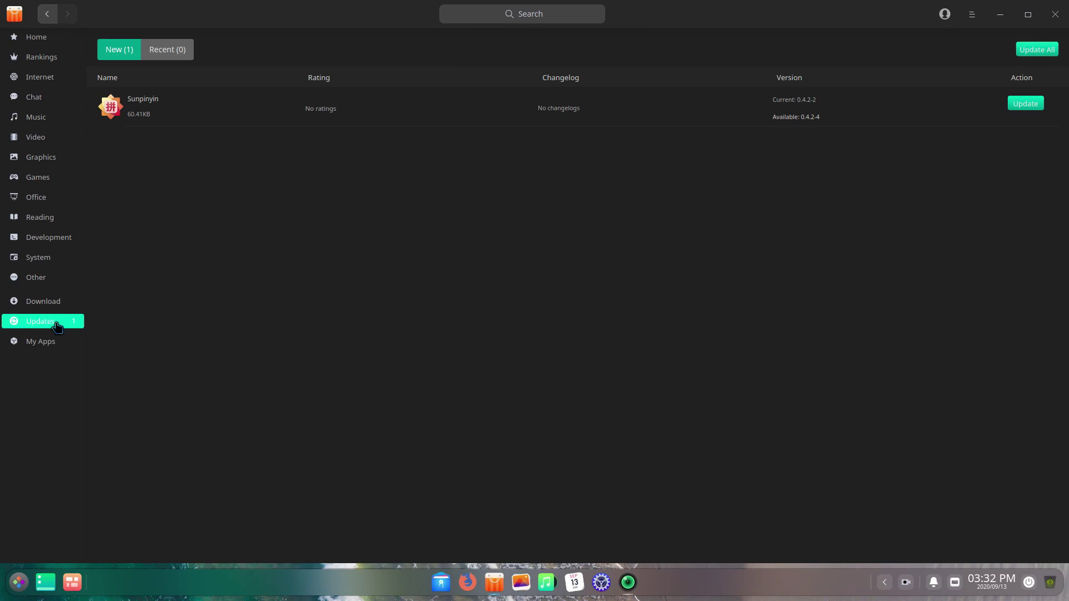
pyautogui.click(32, 38)
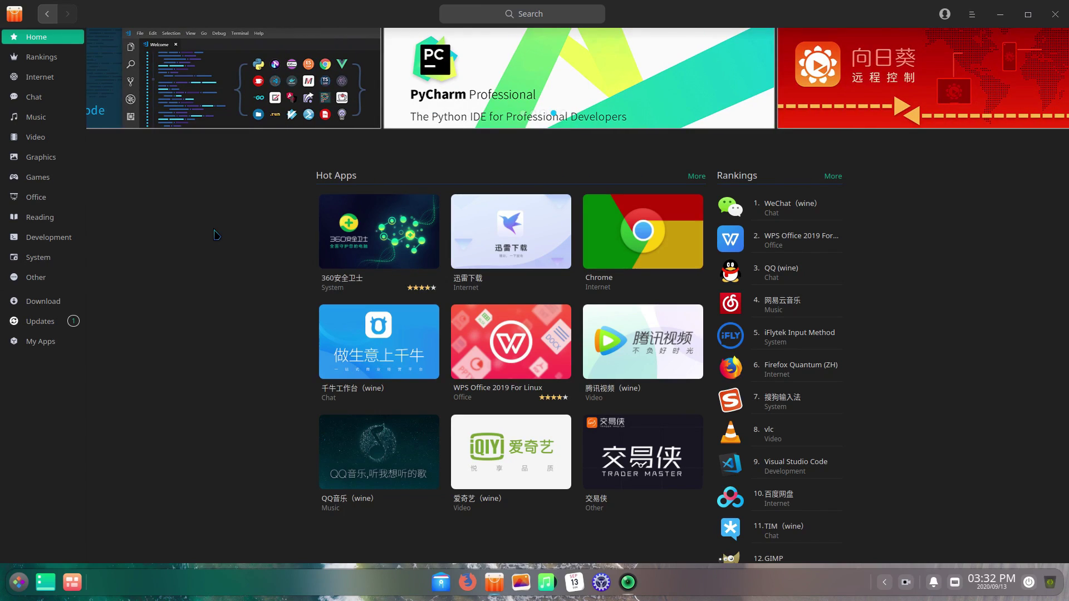
# Search the store for kdenlive and open the Kdenlive details page
pyautogui.click(500, 12)
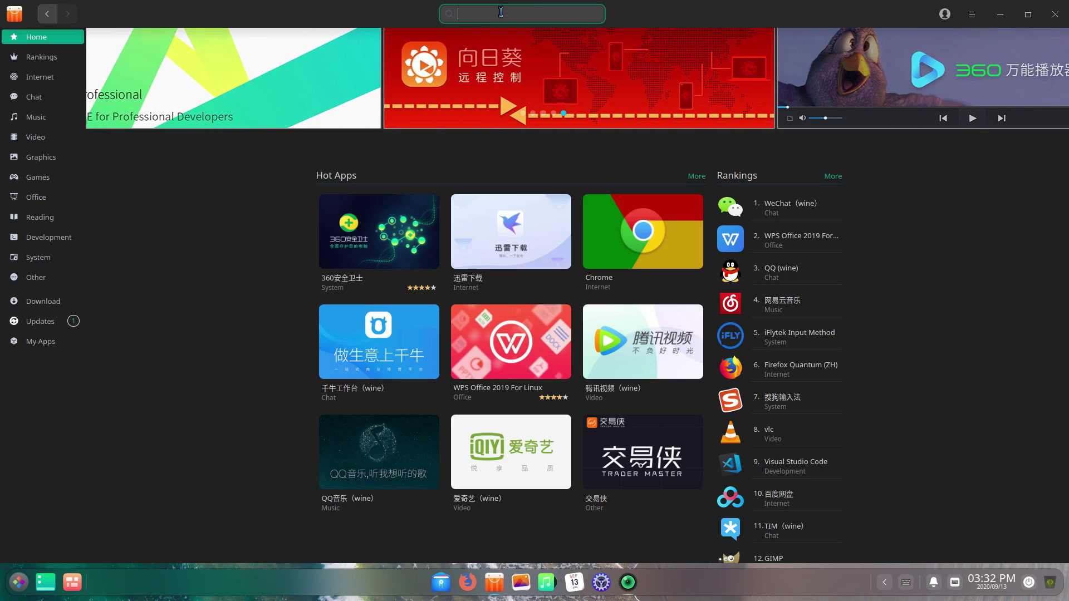
pyautogui.write('kdenlive')
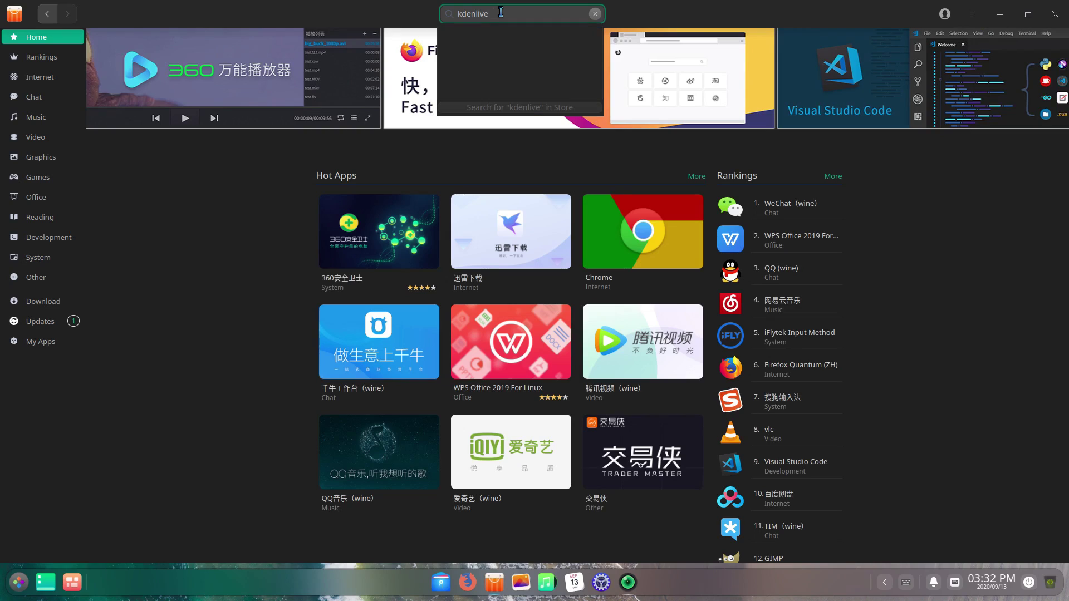
pyautogui.press('Return')
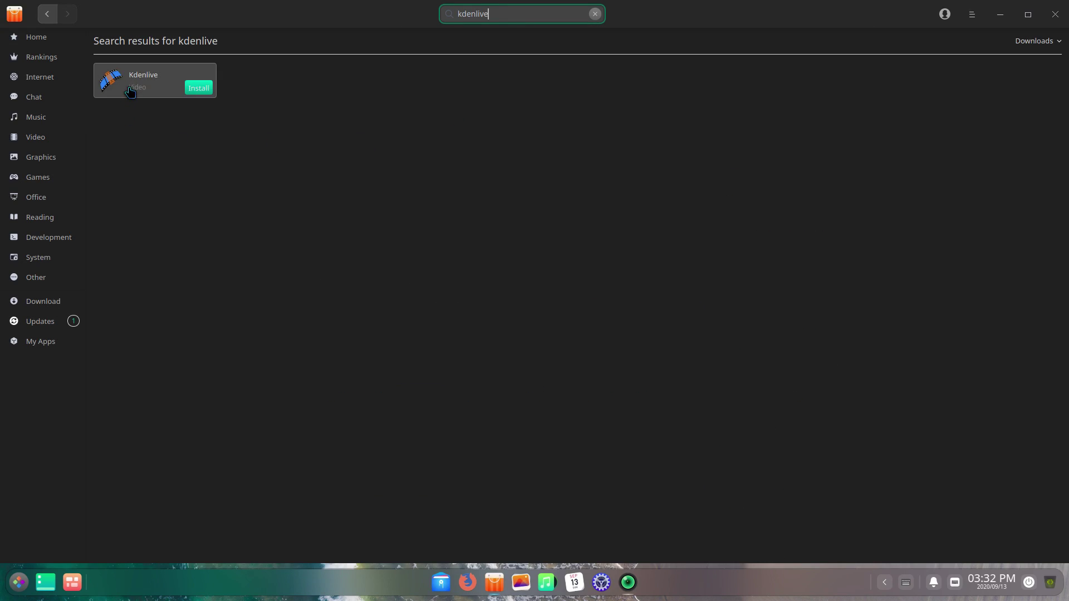
pyautogui.click(130, 92)
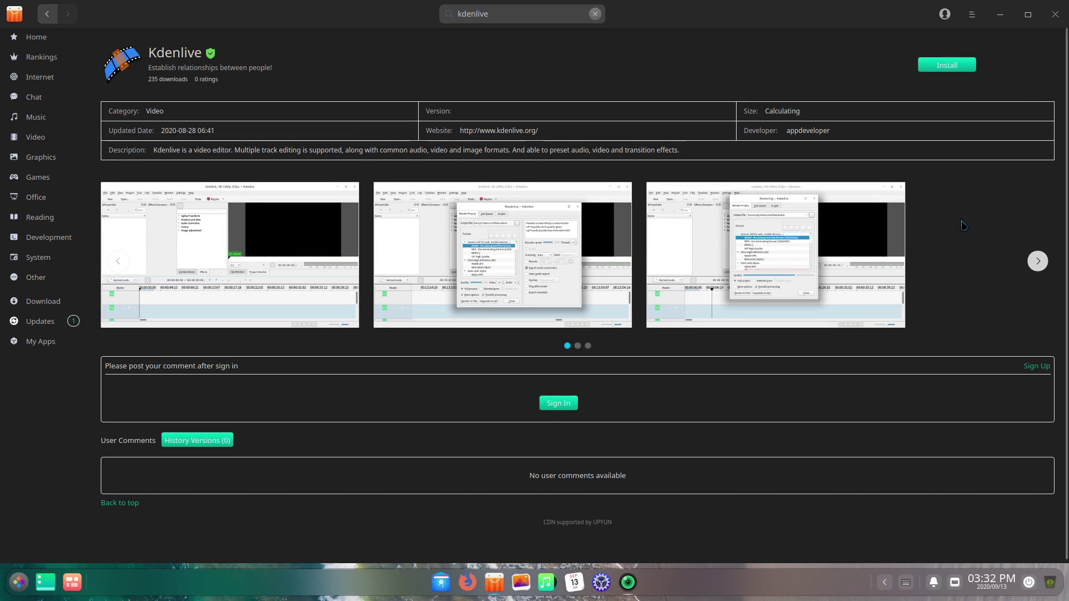
# Look through the Kdenlive screenshots and try to install the application
pyautogui.click(426, 280)
pyautogui.scroll(-1, 692, 328)
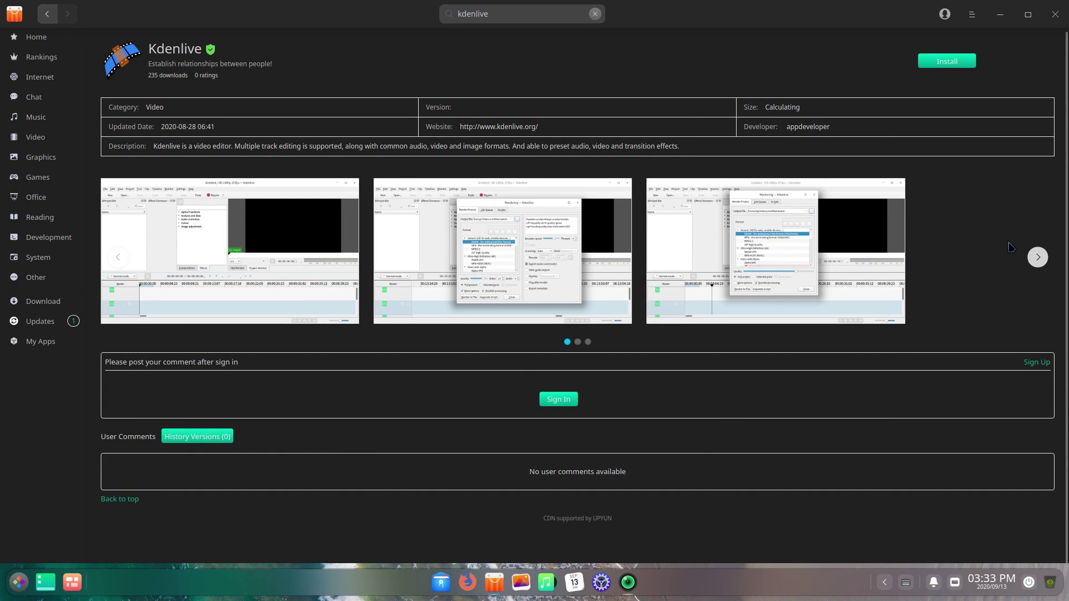
pyautogui.click(1038, 257)
pyautogui.click(951, 65)
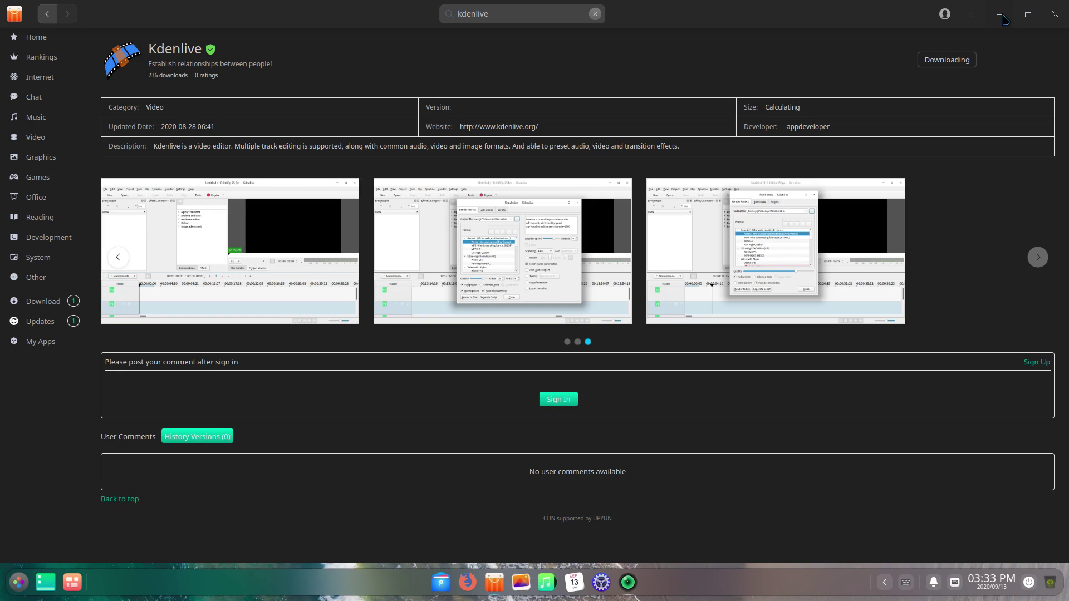
# Check the store's theme options, clear its cache and close the blank dialog
pyautogui.click(972, 15)
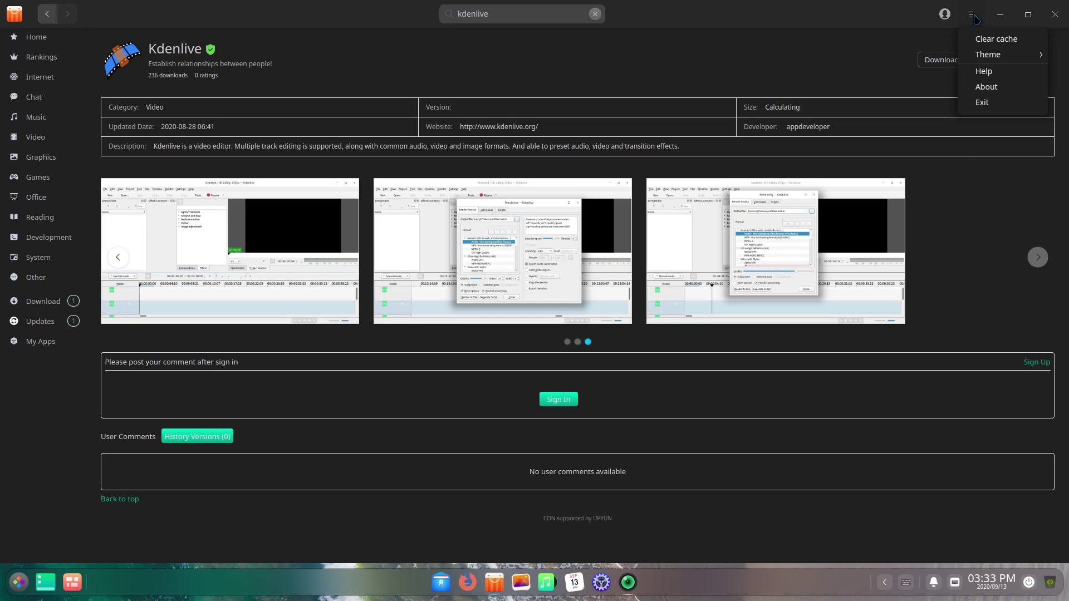
pyautogui.moveTo(993, 58)
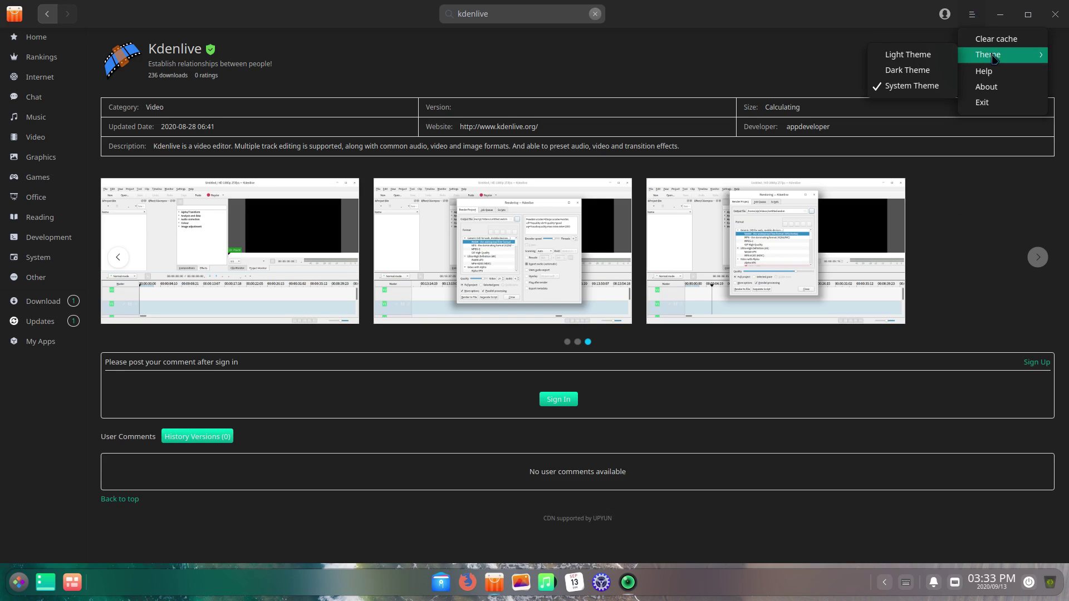
pyautogui.click(993, 39)
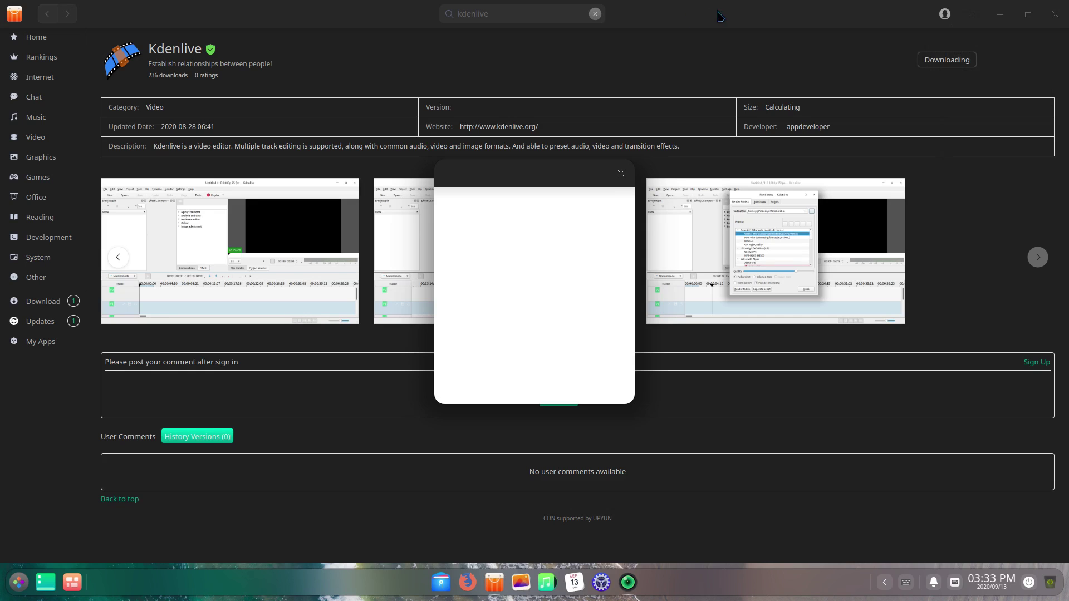
pyautogui.click(621, 173)
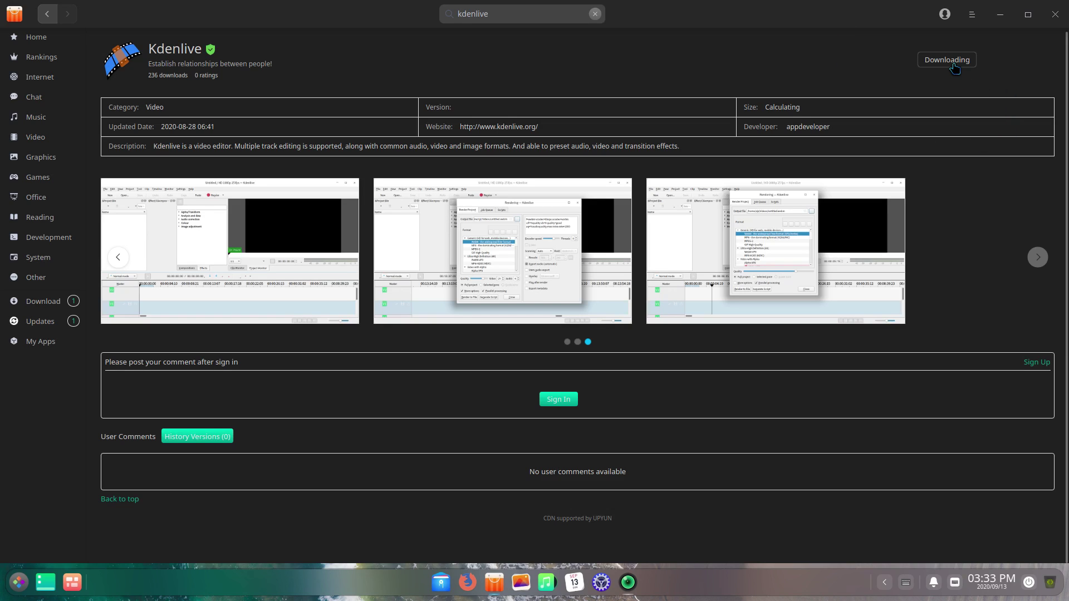
# Return to the store's home page and look through the applications in Rankings
pyautogui.click(36, 38)
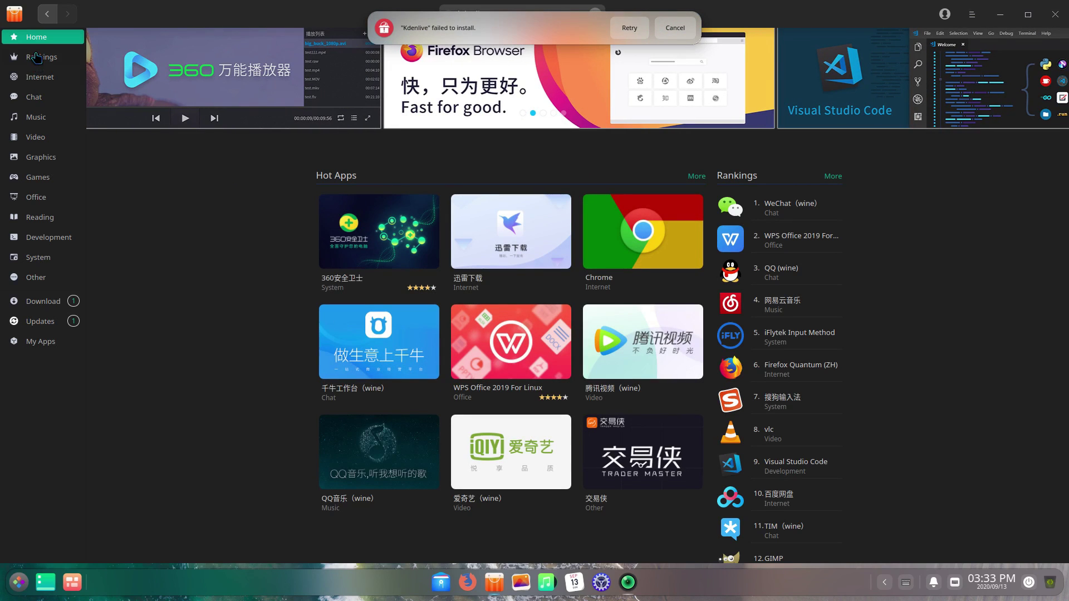
pyautogui.click(36, 57)
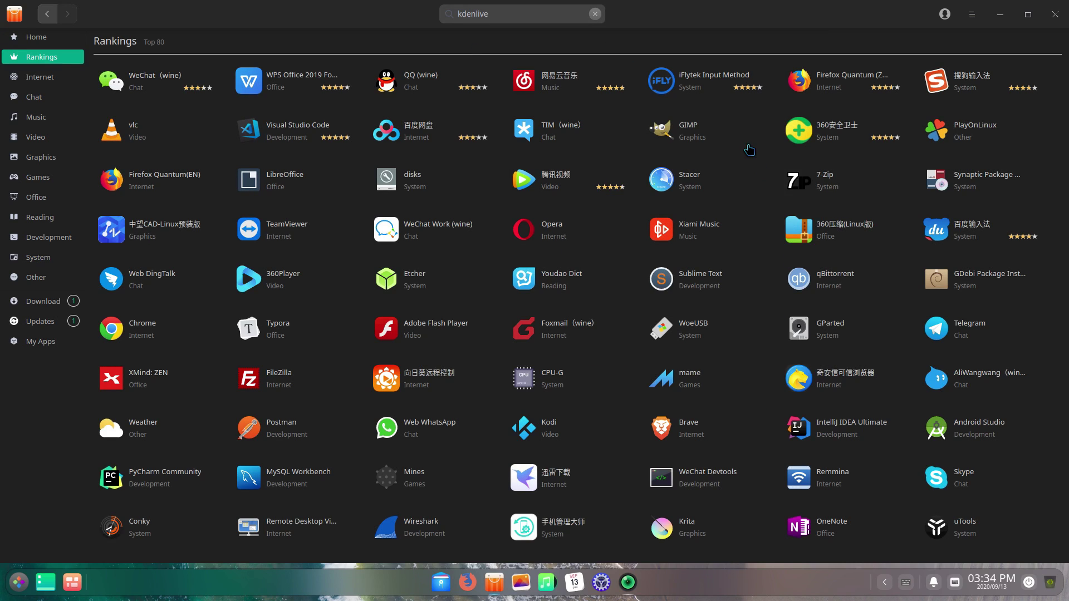
pyautogui.moveTo(753, 137)
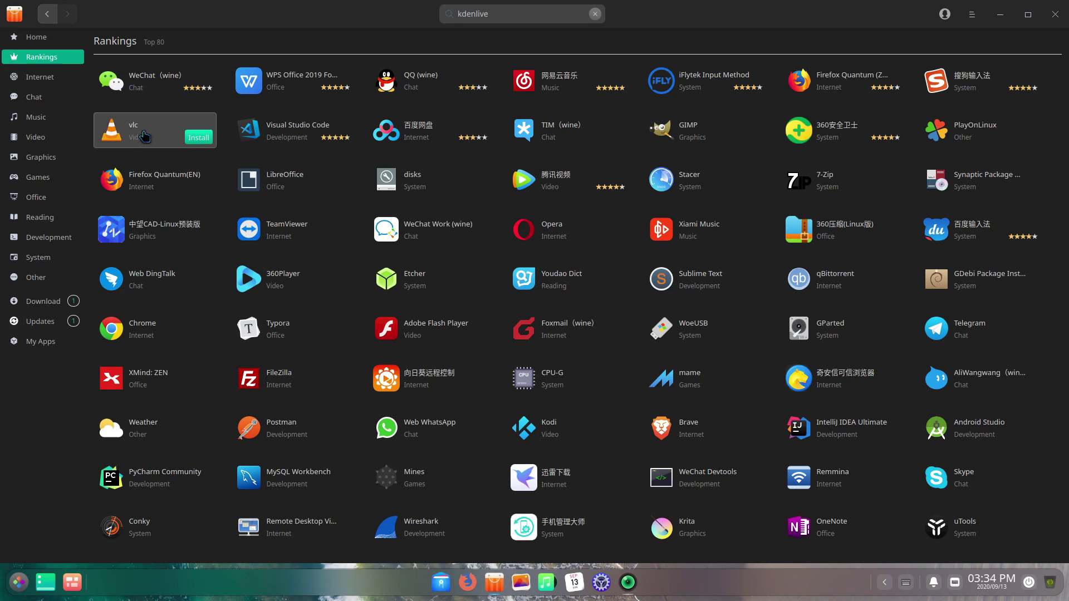
pyautogui.moveTo(155, 176)
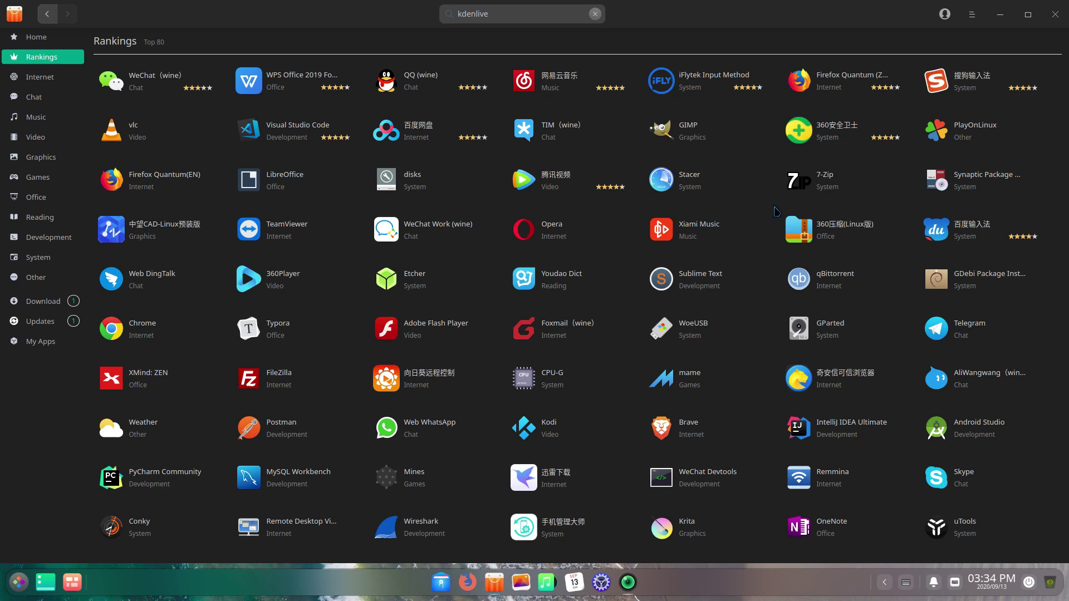
pyautogui.moveTo(891, 188)
# Install Chrome from the Rankings list and minimize the store window
pyautogui.click(140, 331)
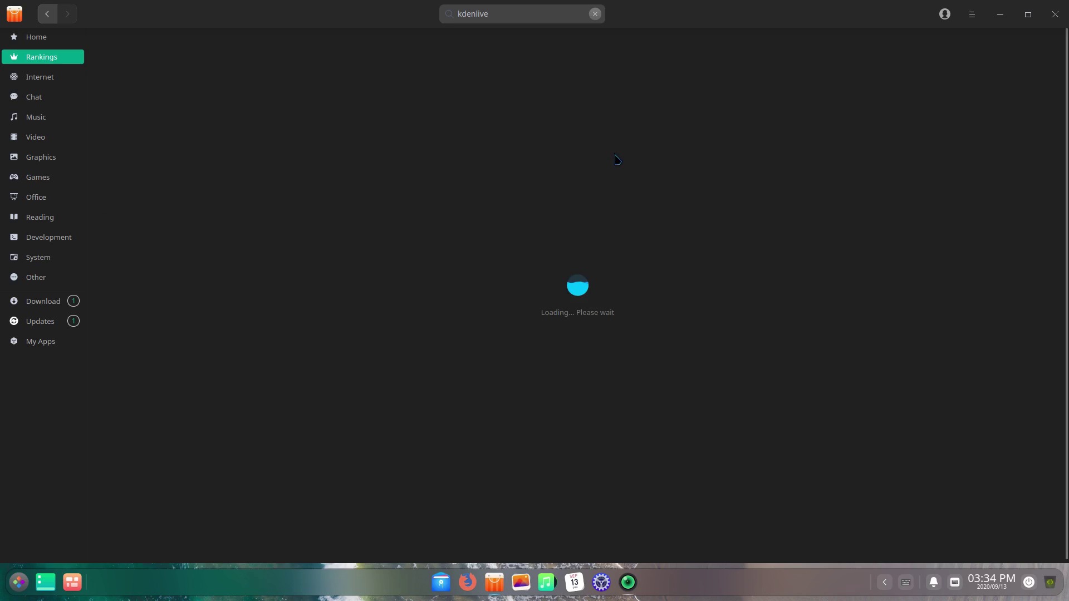
pyautogui.click(951, 71)
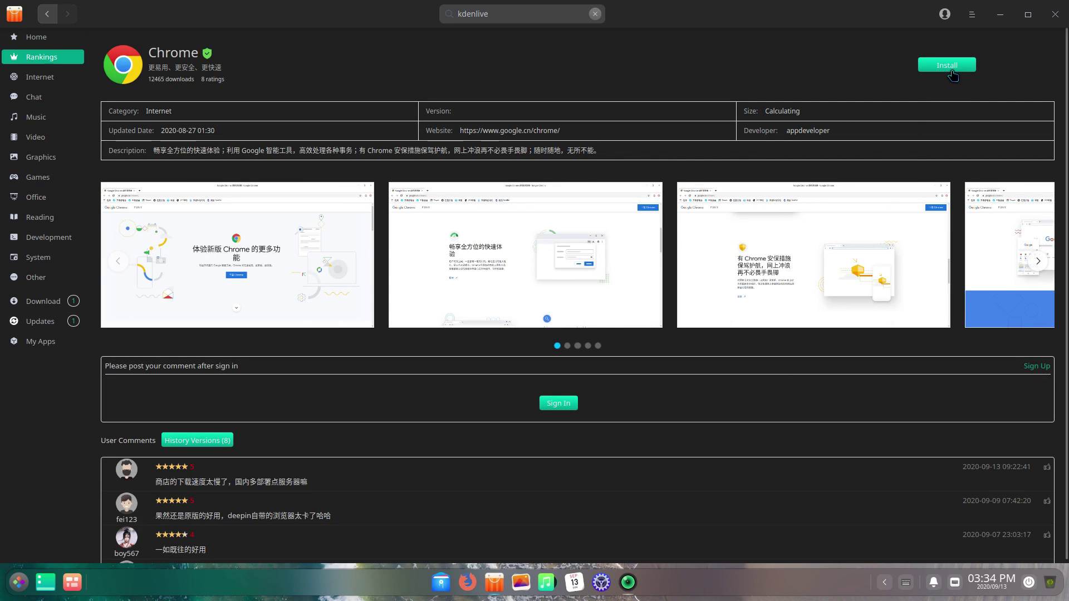
pyautogui.click(947, 65)
pyautogui.click(999, 16)
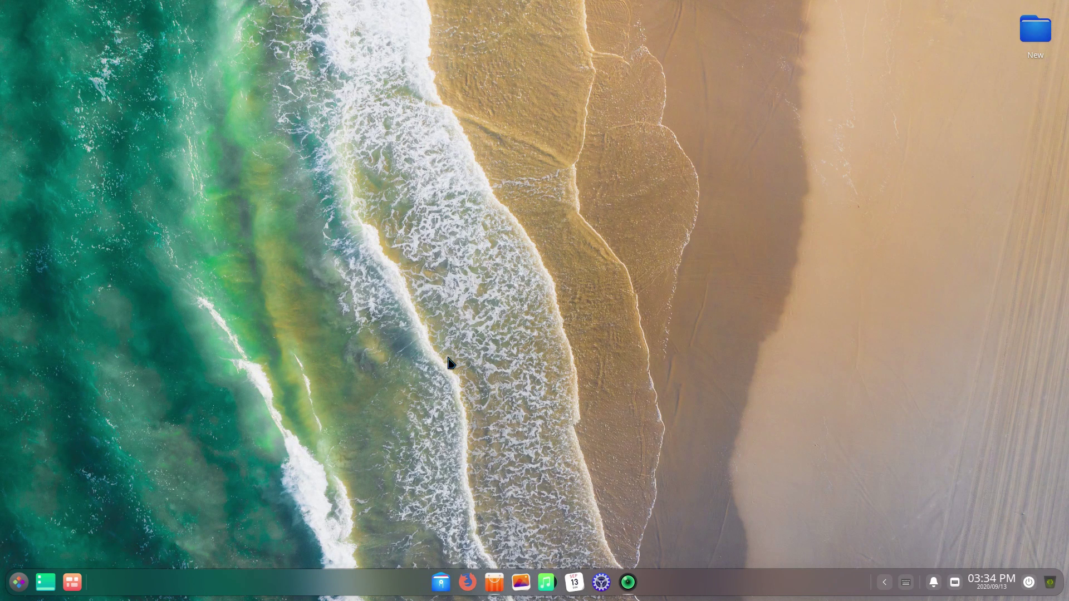
# Reopen the App Store, browse the Internet category, view Chrome's page and look through the Office category
pyautogui.click(494, 581)
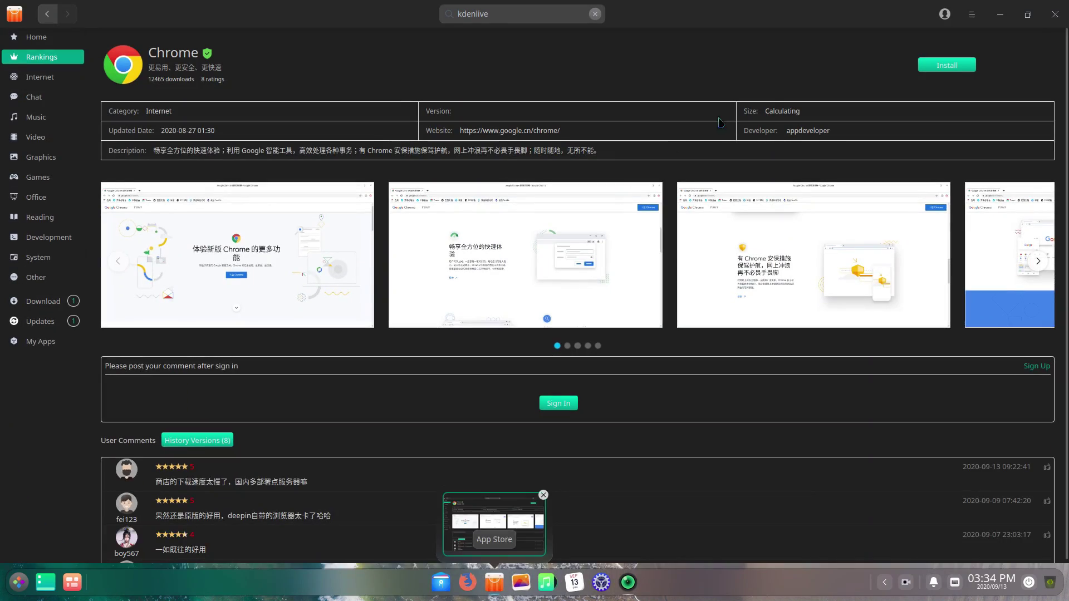
pyautogui.click(45, 82)
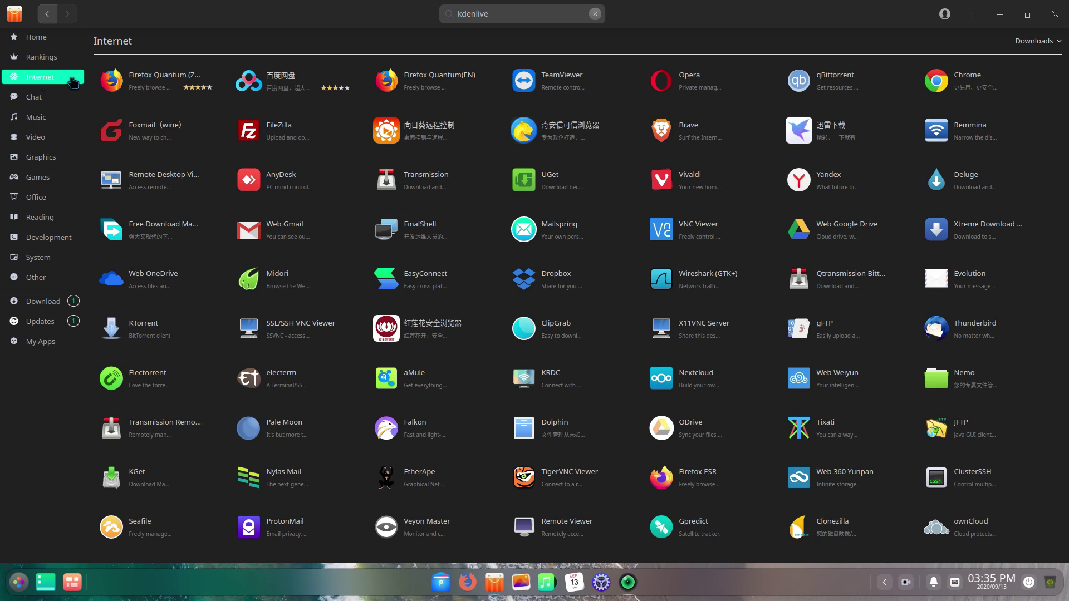
pyautogui.click(997, 83)
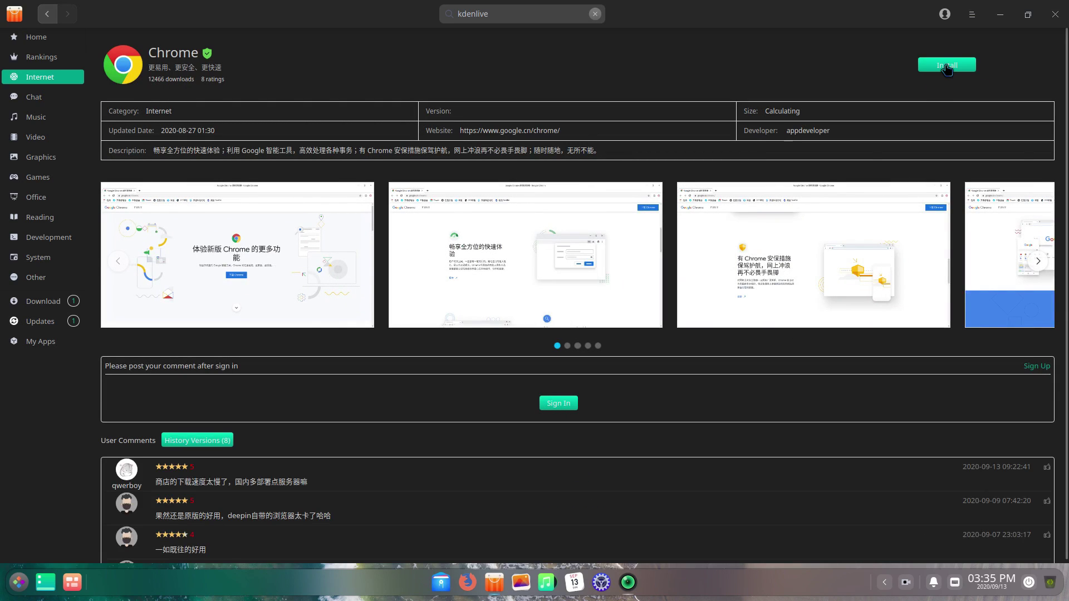
pyautogui.click(35, 201)
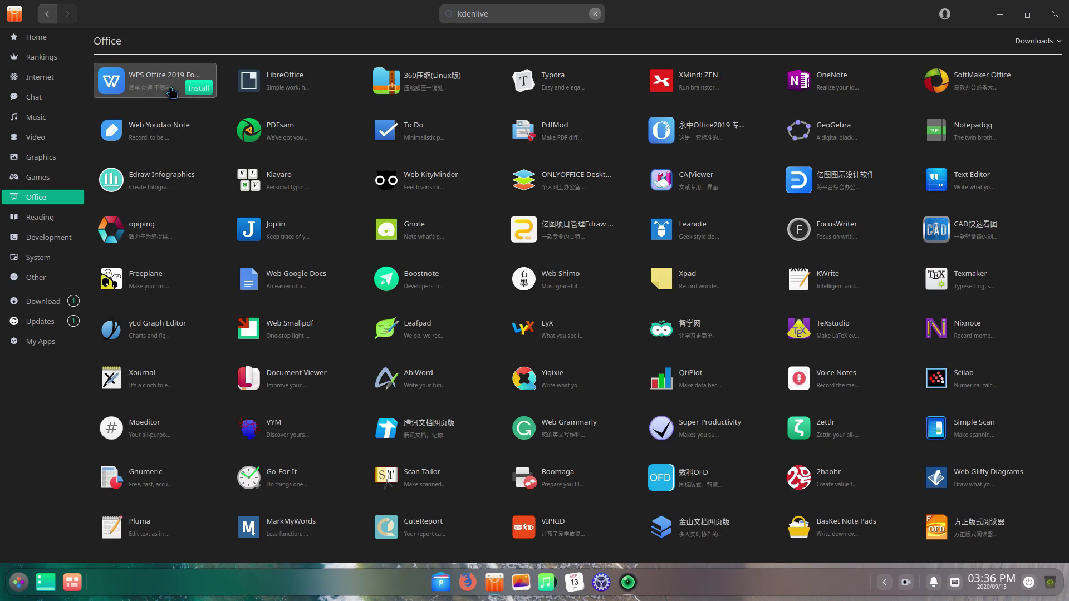
# Minimize the App Store after checking its downloads and dismiss the Sunpinyin installation notification
pyautogui.click(972, 15)
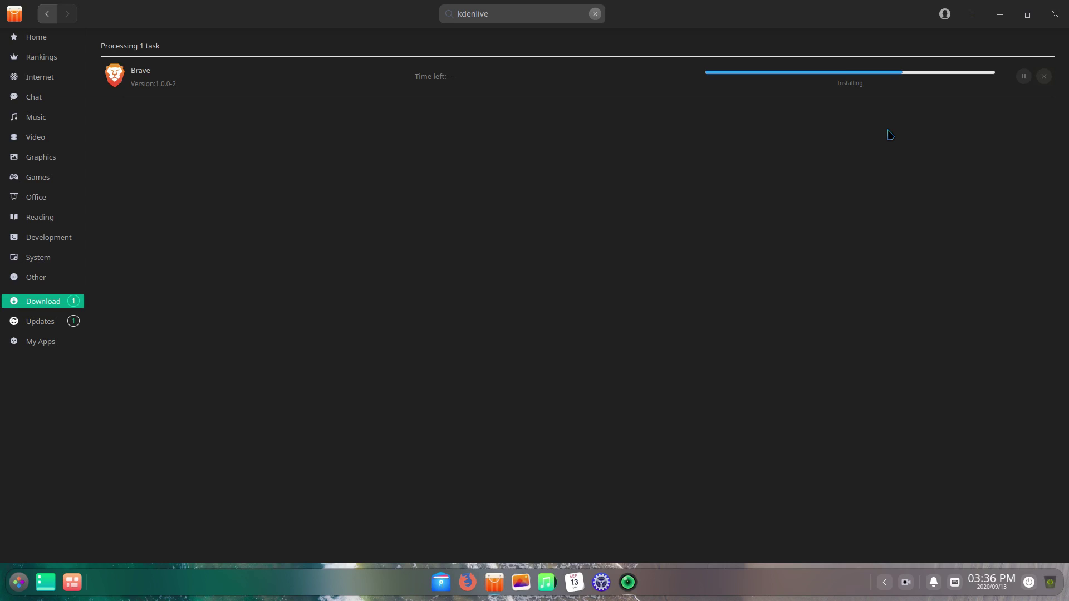
pyautogui.click(1001, 15)
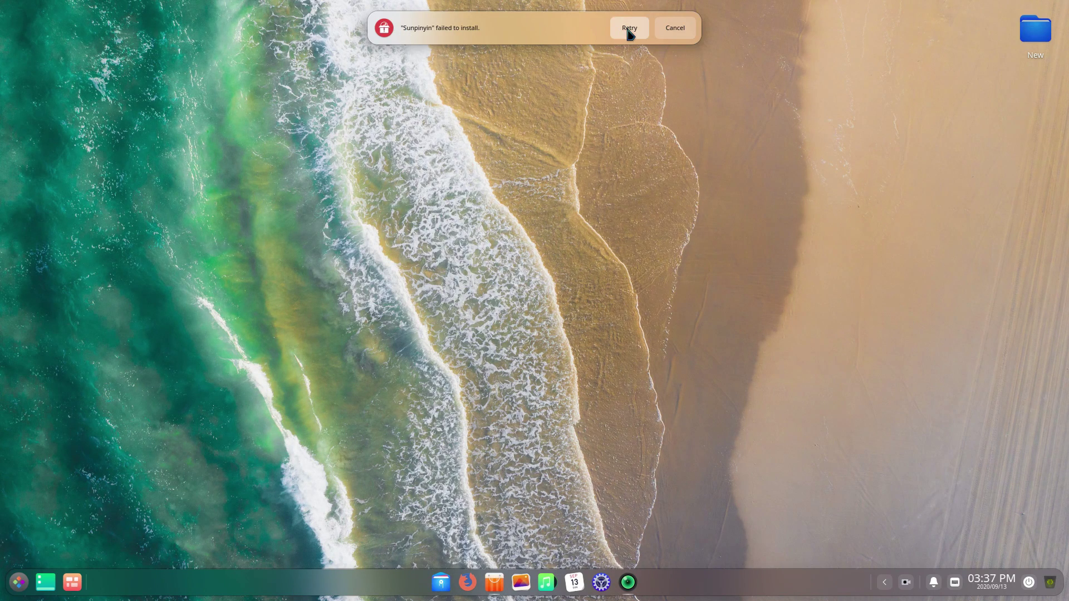
pyautogui.click(675, 27)
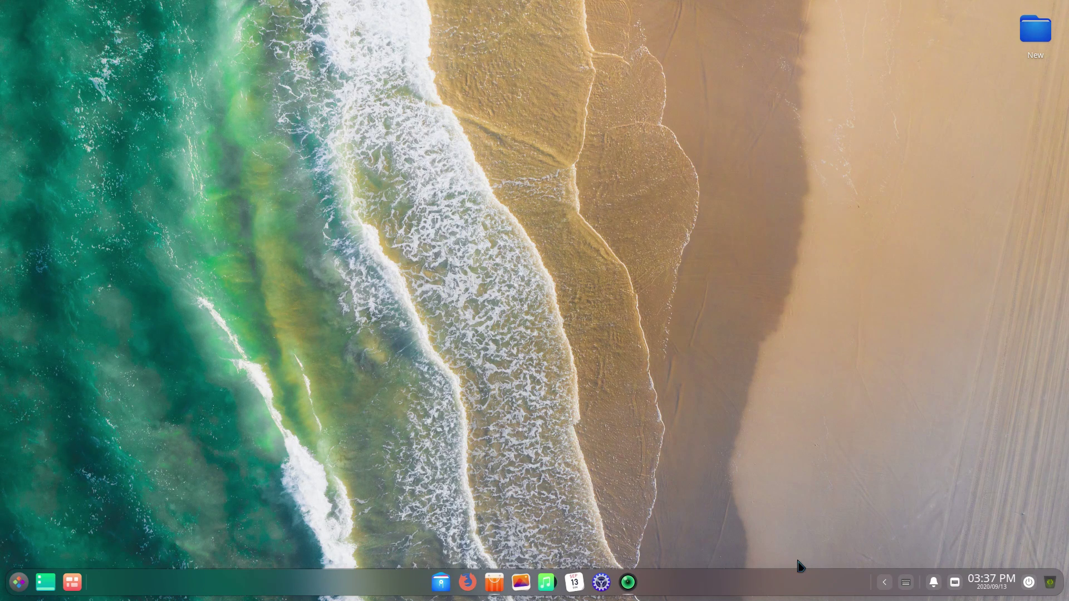
# Expand the system tray, open Music from it and close the player with the Minimize to system tray option
pyautogui.click(883, 583)
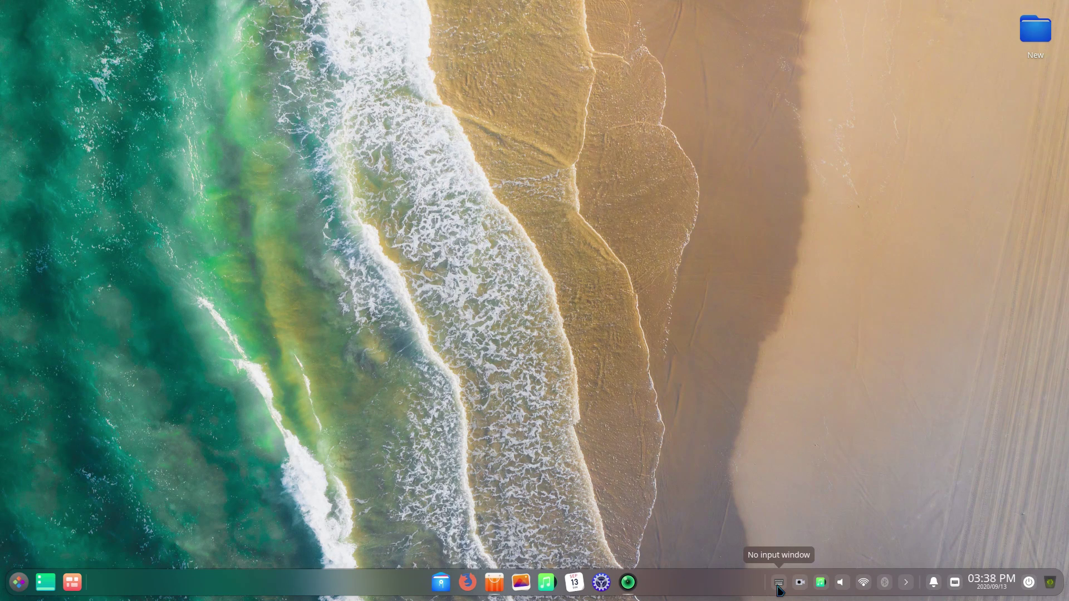
pyautogui.click(820, 583)
pyautogui.click(819, 105)
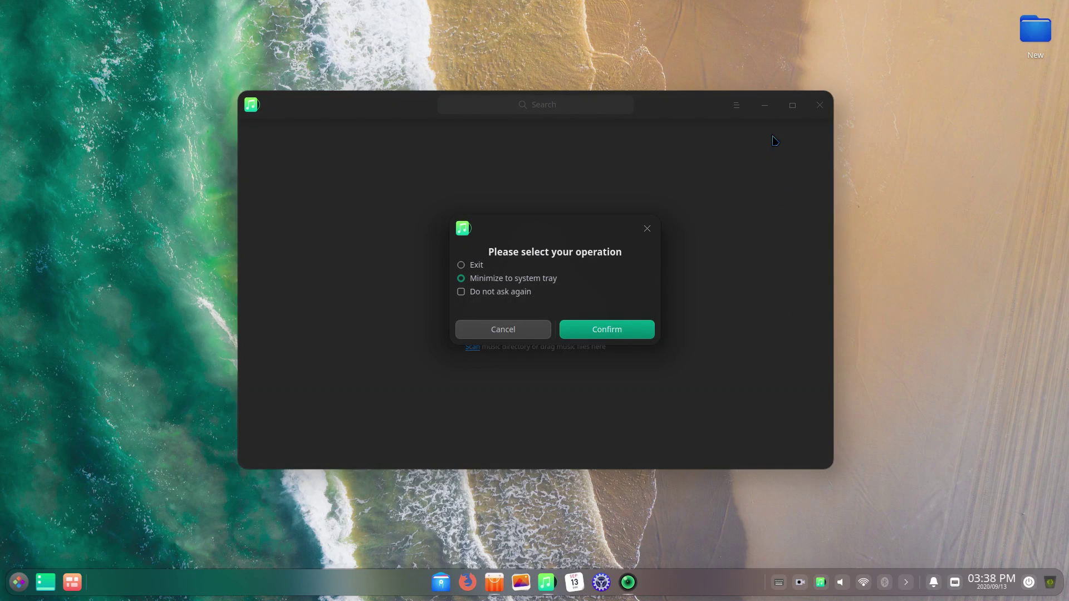
pyautogui.click(609, 328)
# Reopen Music from the tray and close it with the Exit option
pyautogui.click(821, 582)
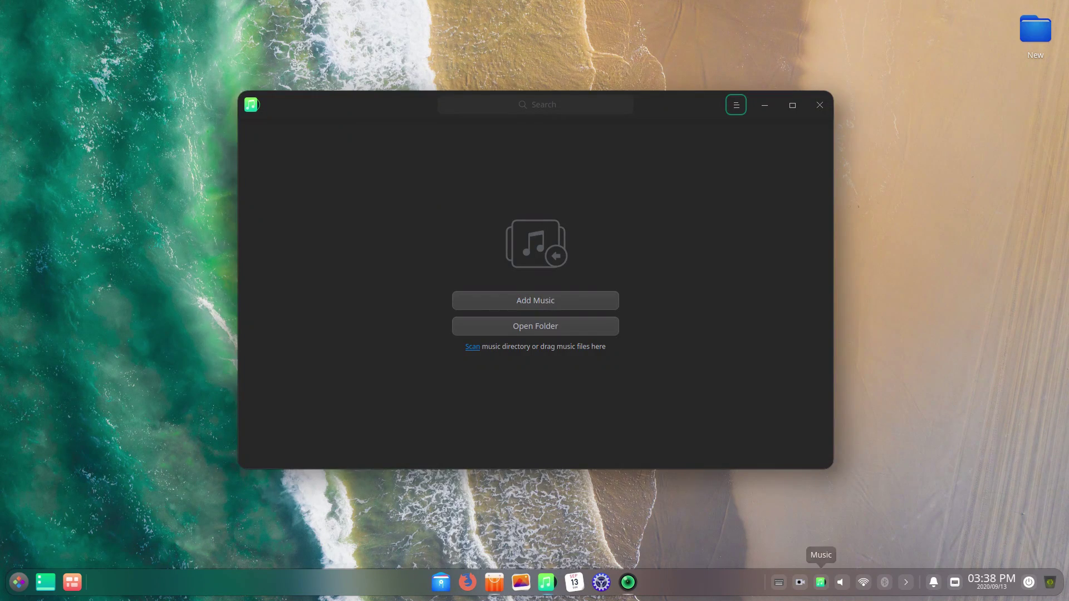
pyautogui.click(819, 105)
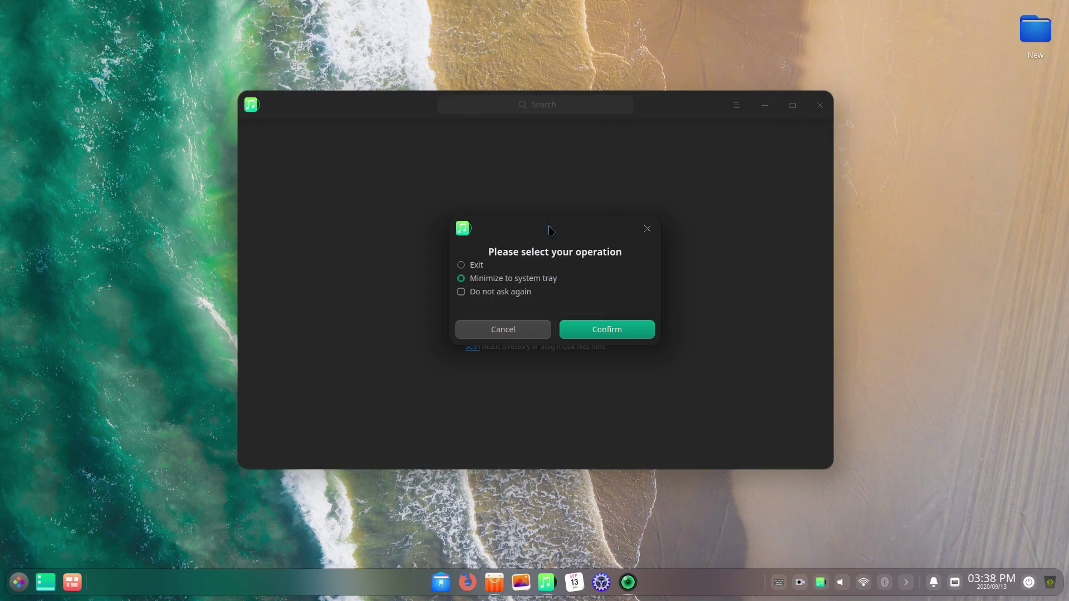
pyautogui.click(477, 267)
pyautogui.click(637, 336)
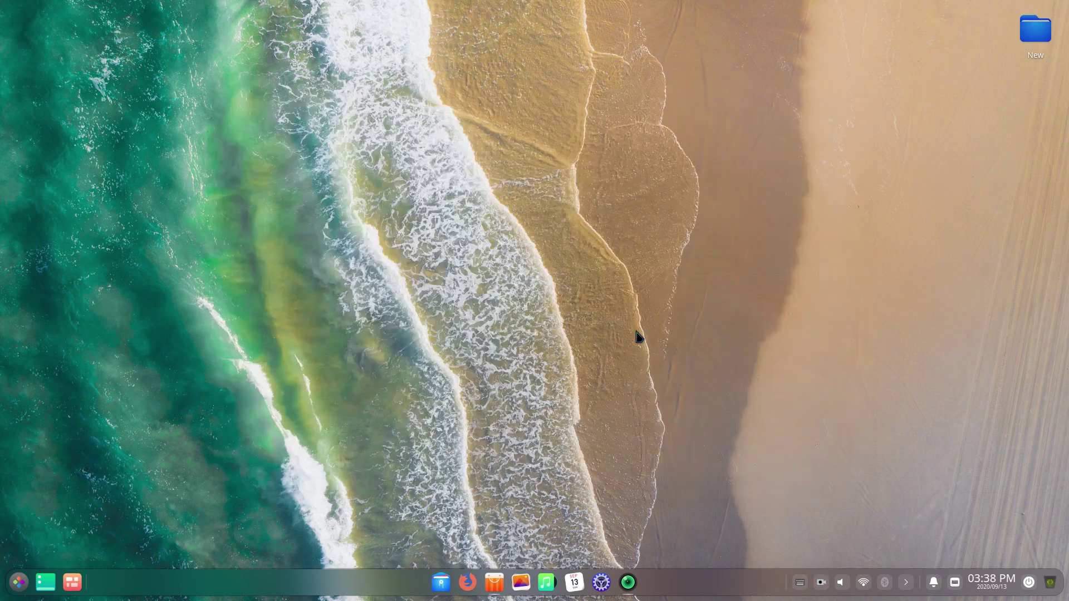
# Collapse the system tray and clear all notifications in the Notification Center
pyautogui.click(907, 582)
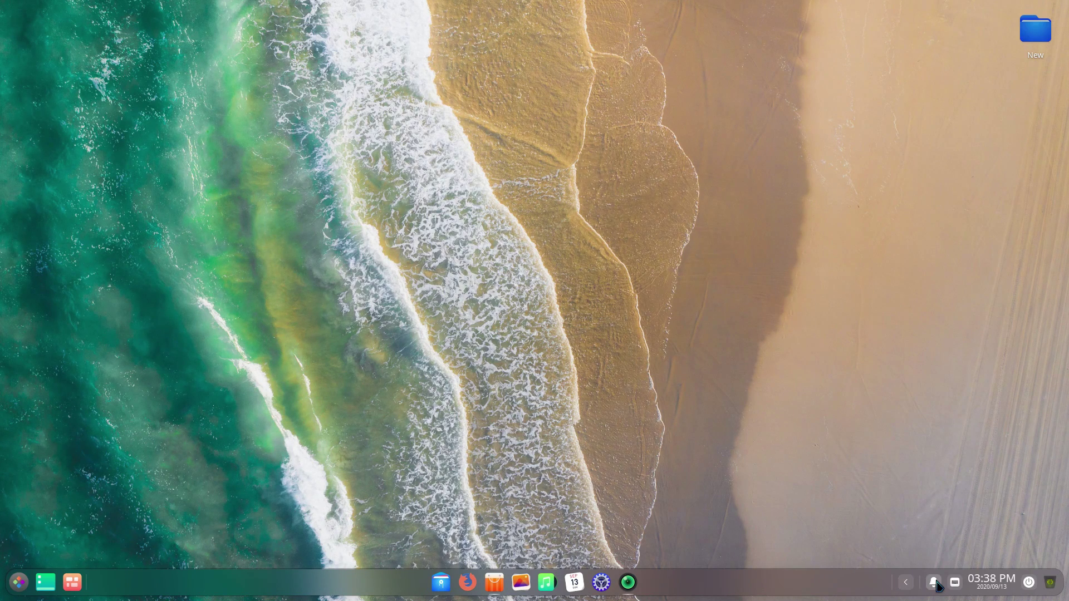
pyautogui.click(935, 582)
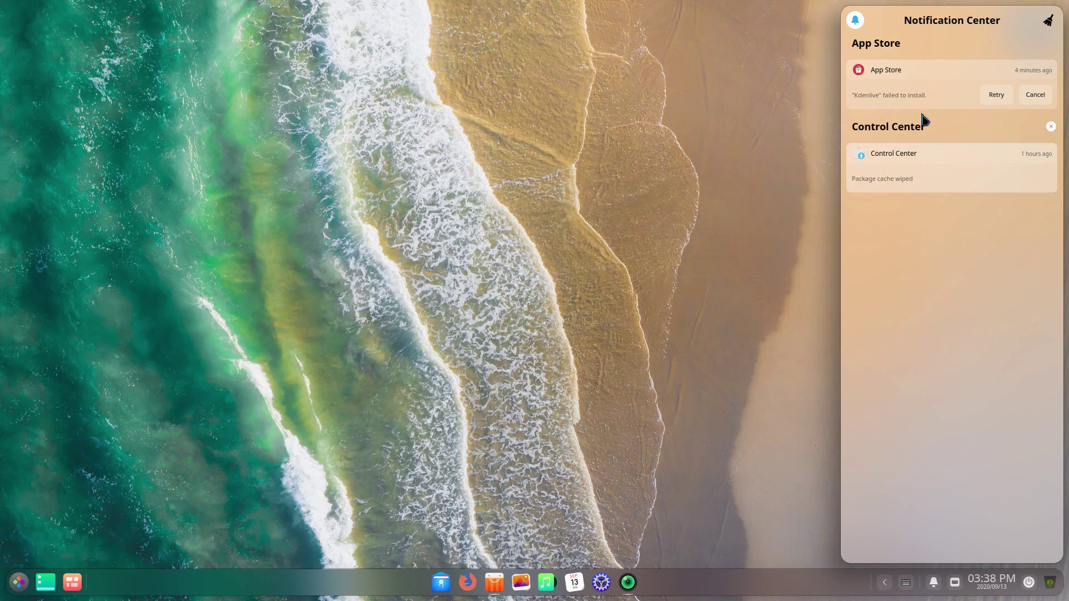
pyautogui.click(1048, 24)
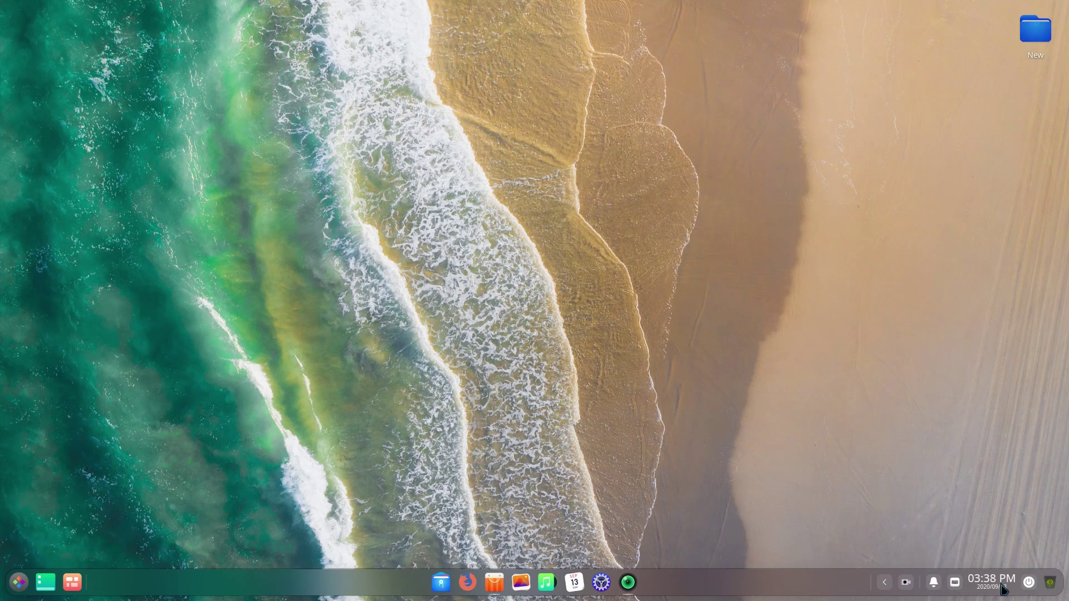
# View the calendar from the dock clock and the power options, closing each without changes
pyautogui.click(1002, 587)
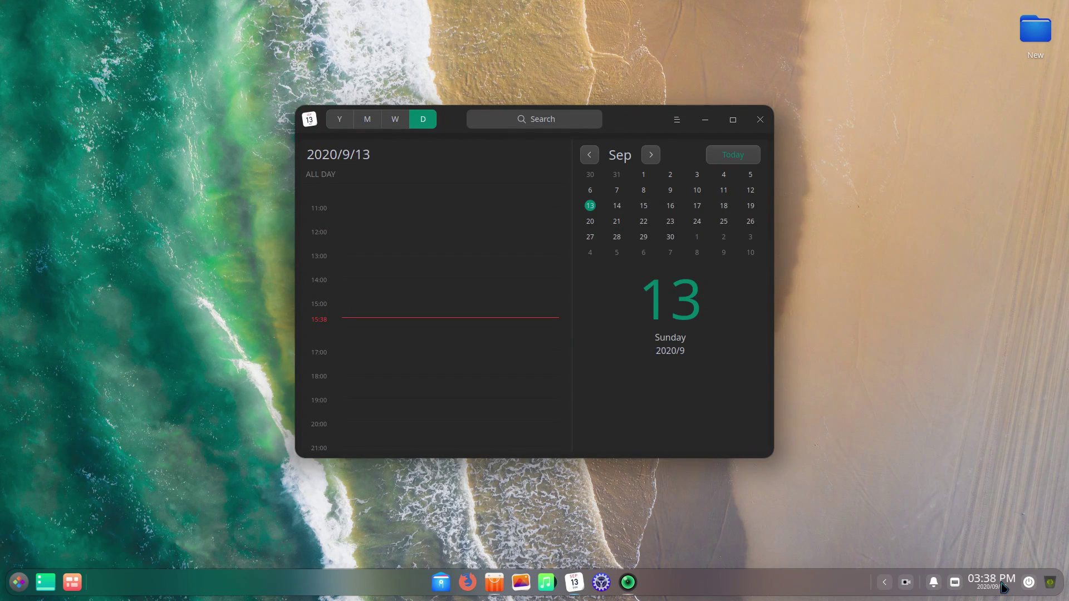
pyautogui.click(760, 121)
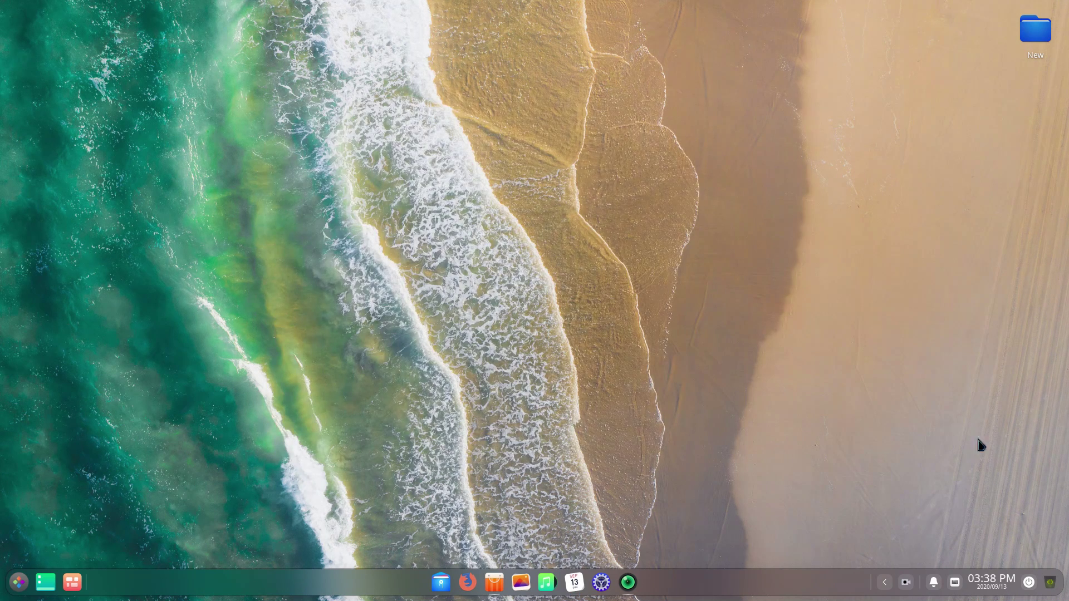
pyautogui.click(1029, 584)
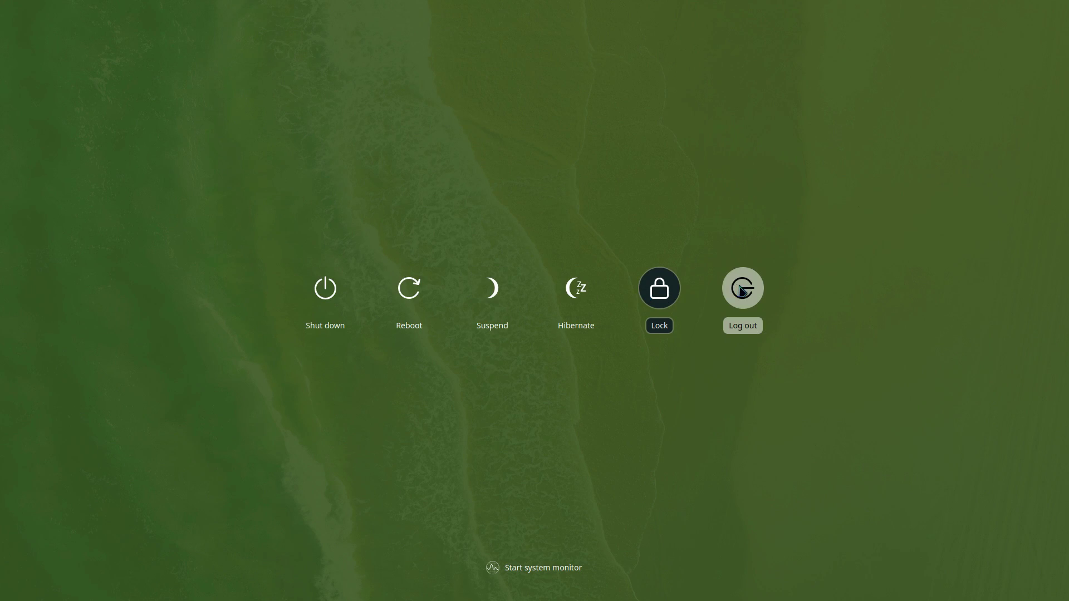
pyautogui.click(555, 495)
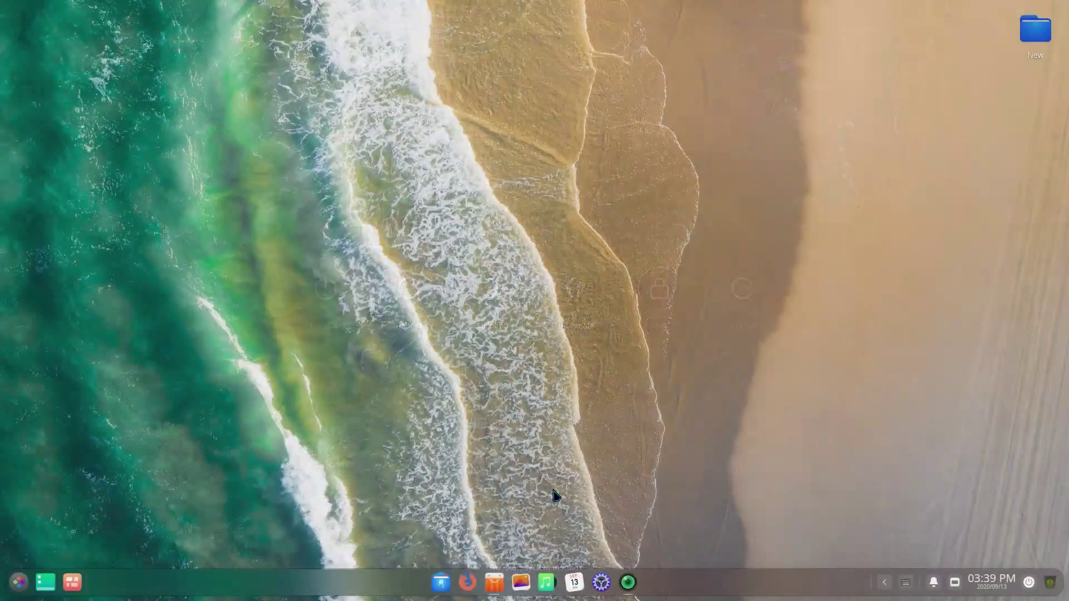
# Open the Trash and permanently empty all the items in it
pyautogui.click(1051, 584)
pyautogui.rightClick(1054, 586)
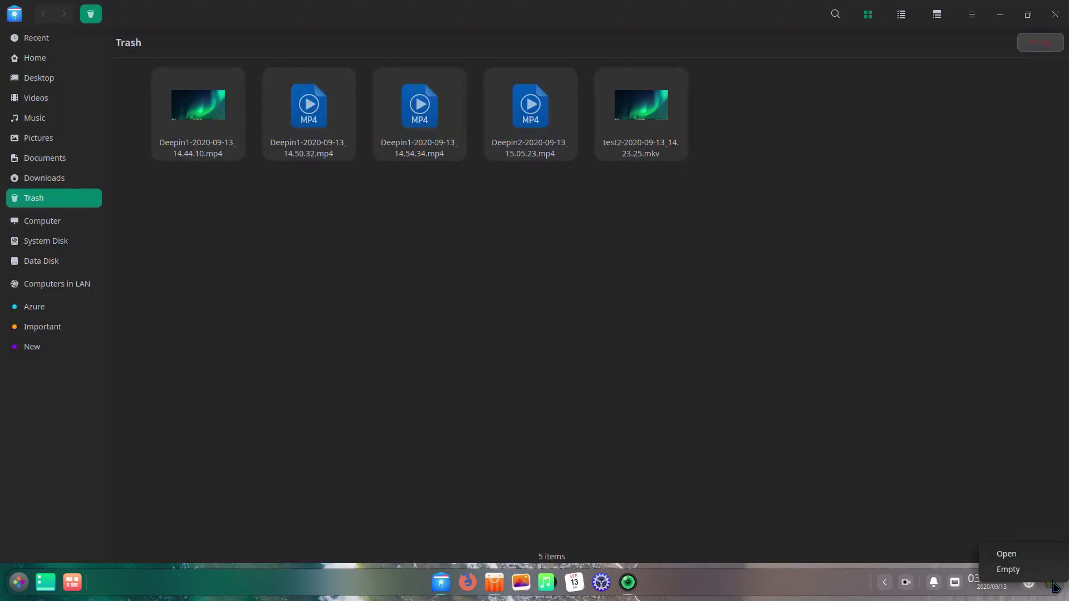
pyautogui.click(655, 307)
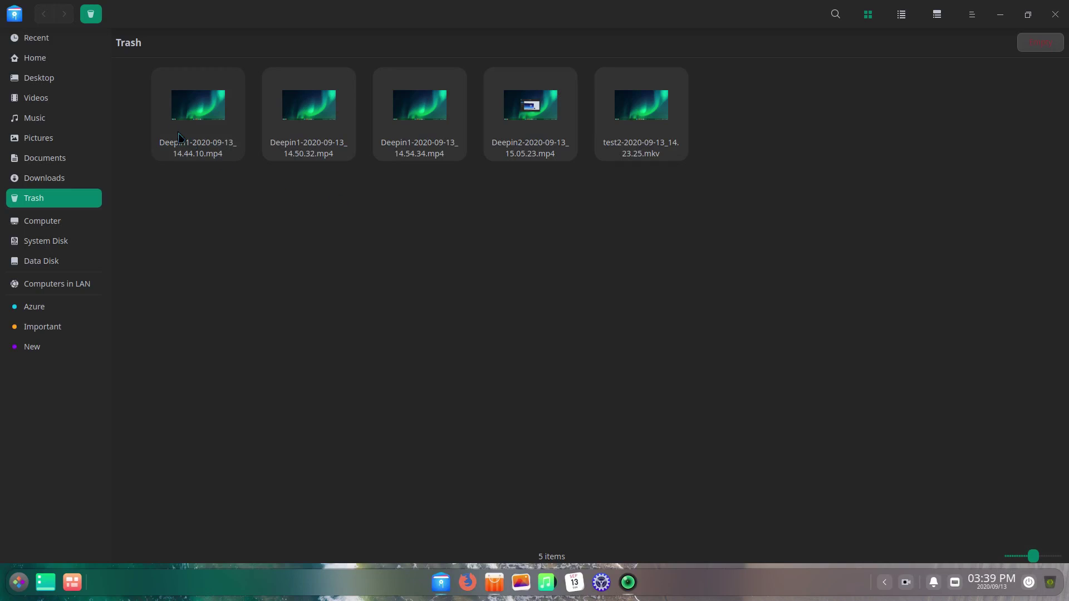
pyautogui.rightClick(96, 202)
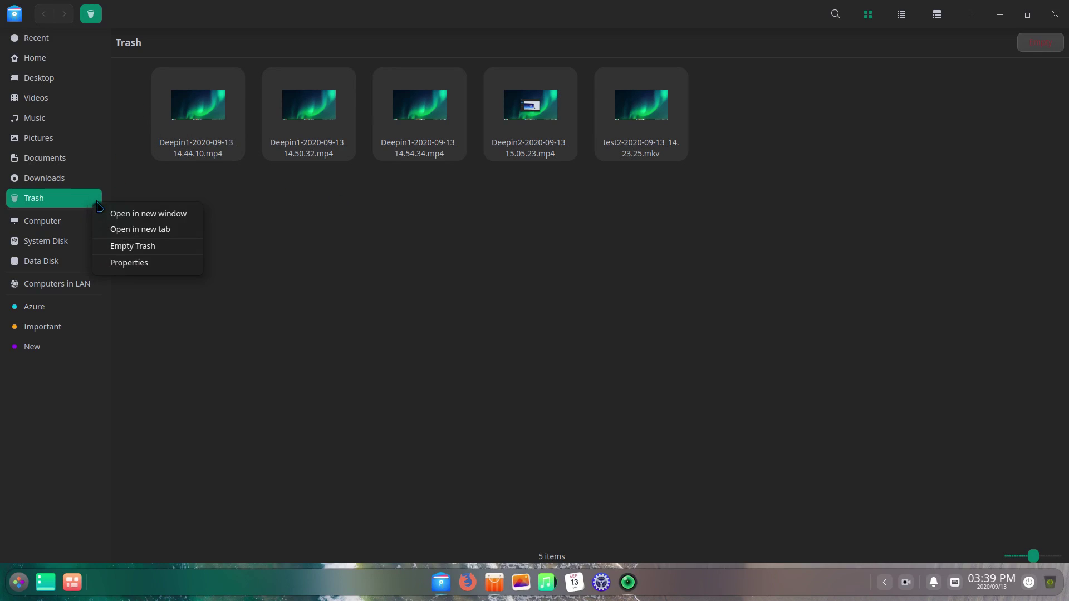
pyautogui.click(134, 246)
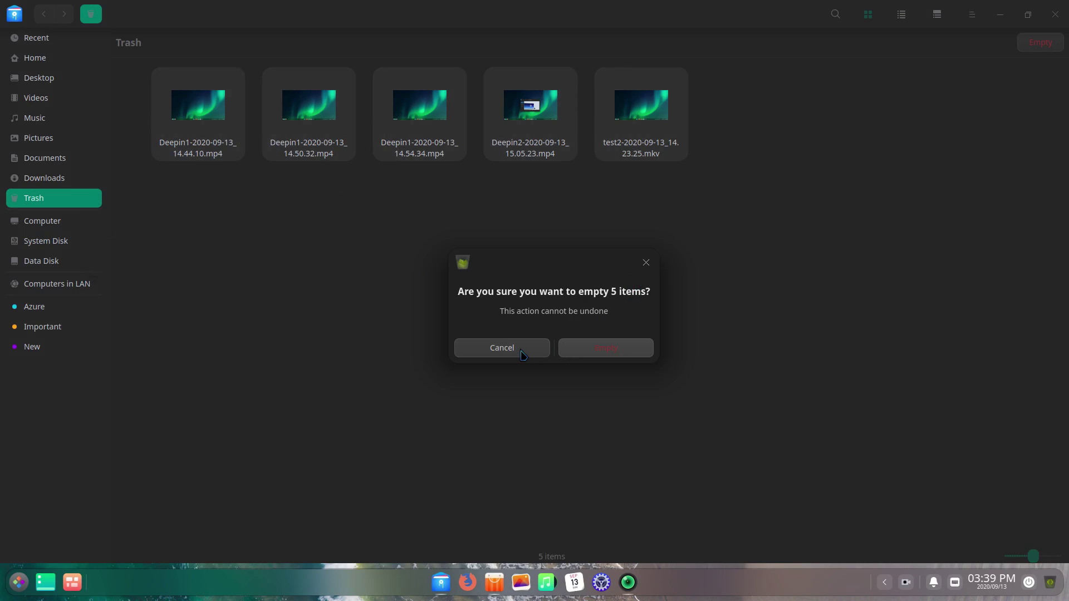
pyautogui.click(606, 351)
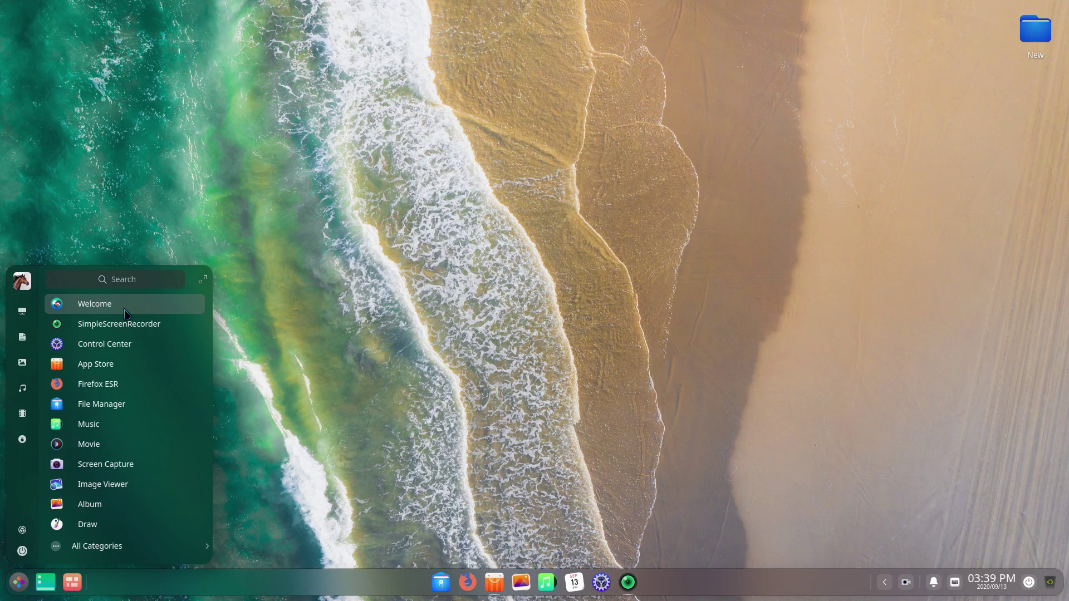
# Launch Screen Capture, select the full screen, review the save and format options and close the tool
pyautogui.click(125, 470)
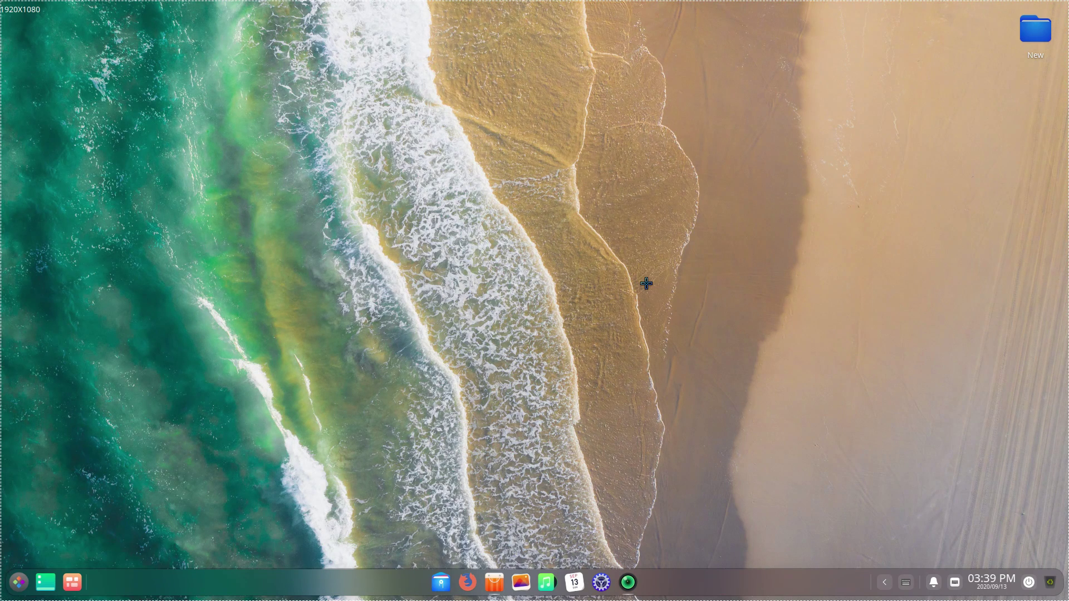
pyautogui.click(646, 284)
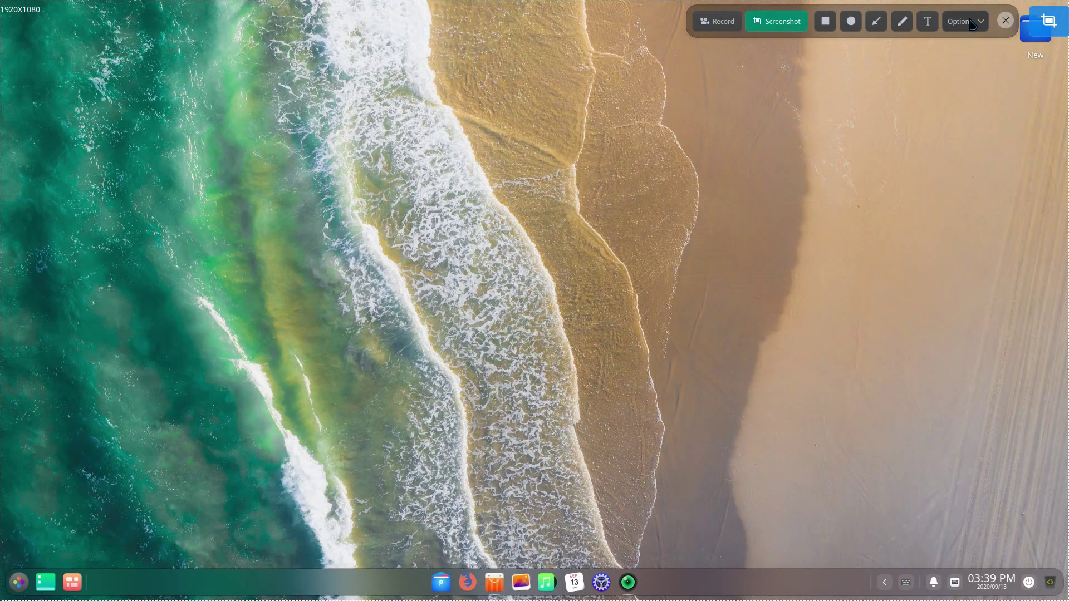
pyautogui.click(821, 62)
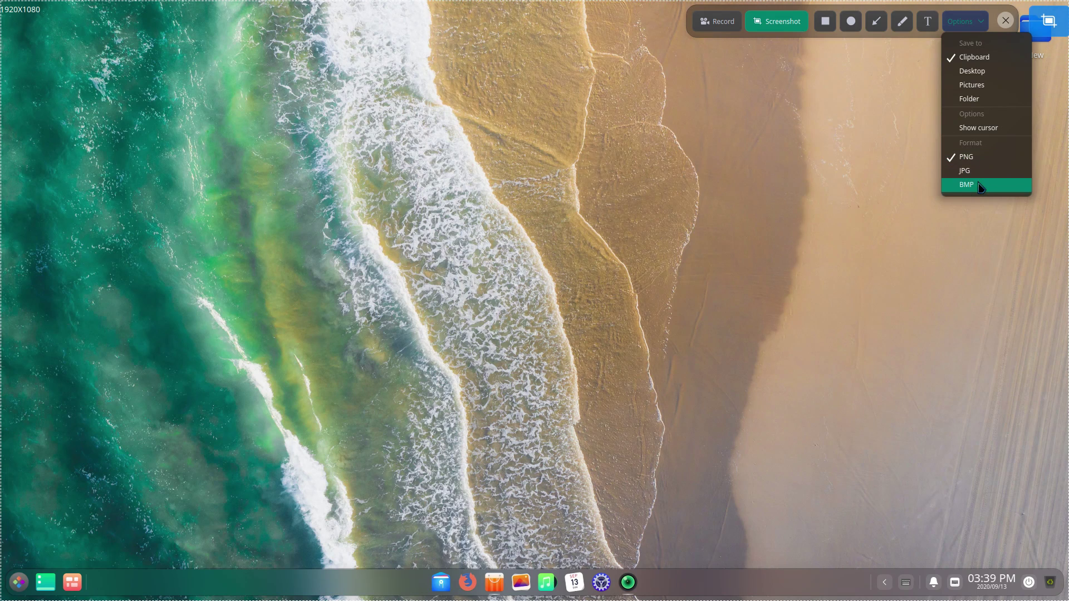
pyautogui.click(834, 201)
pyautogui.click(1006, 22)
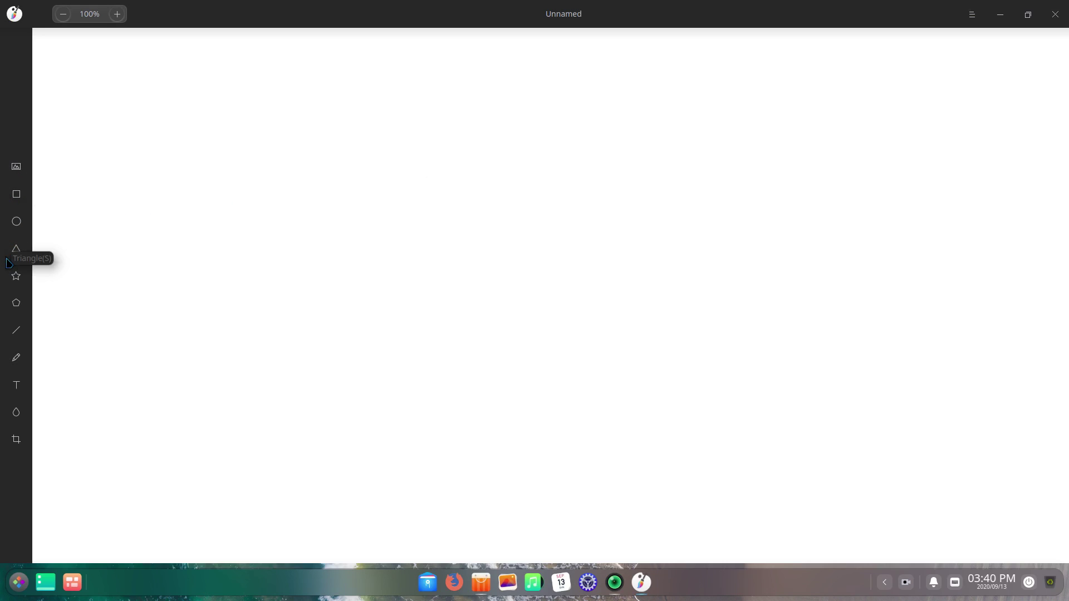
# Draw a tall ellipse on the blank Draw canvas and close the drawing
pyautogui.click(16, 221)
pyautogui.moveTo(301, 177); pyautogui.dragTo(388, 301)
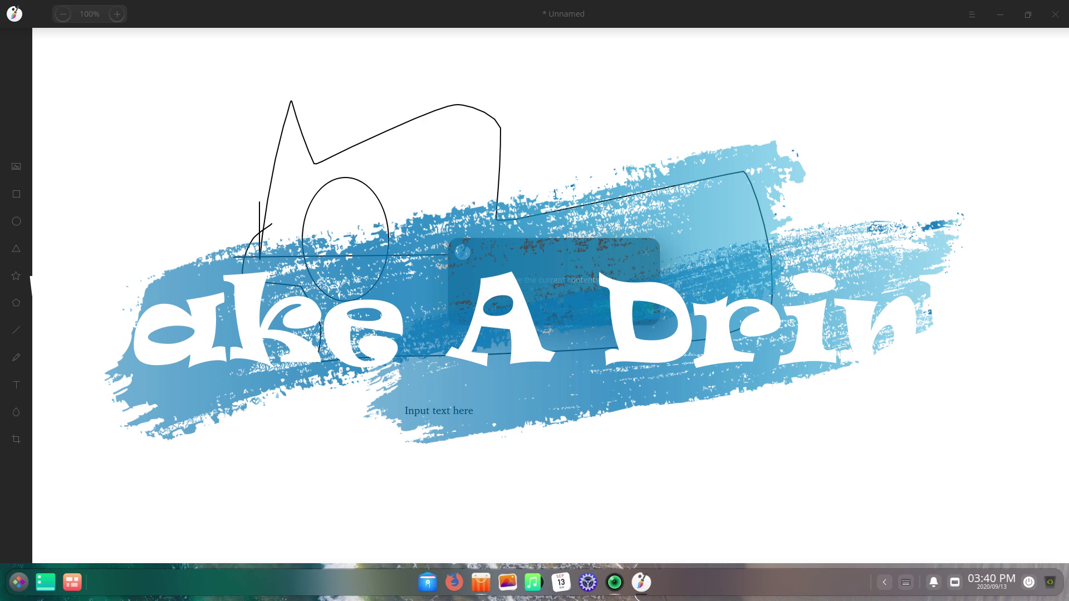
pyautogui.click(625, 305)
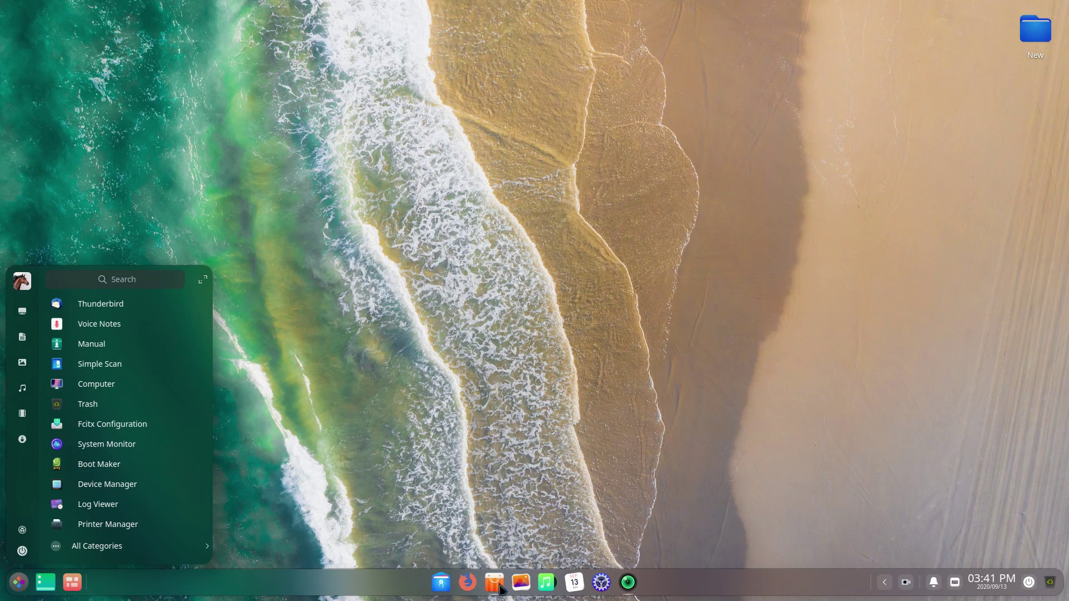
# Send Calculator from the launcher to the dock and place it between Firefox and the App Store
pyautogui.scroll(-1, 123, 523)
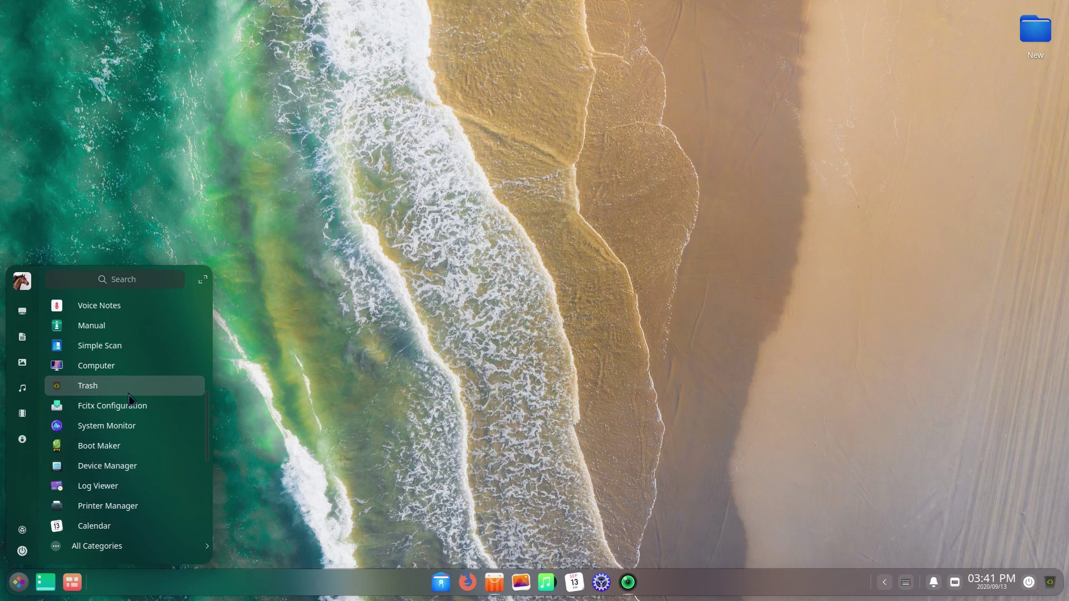
pyautogui.scroll(-4, 127, 404)
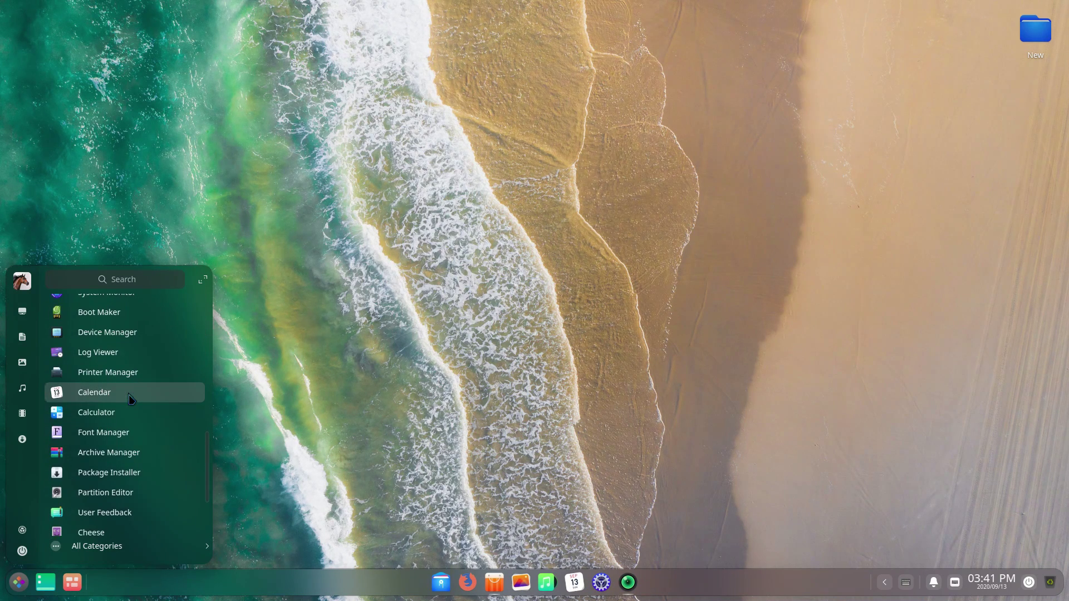
pyautogui.rightClick(119, 418)
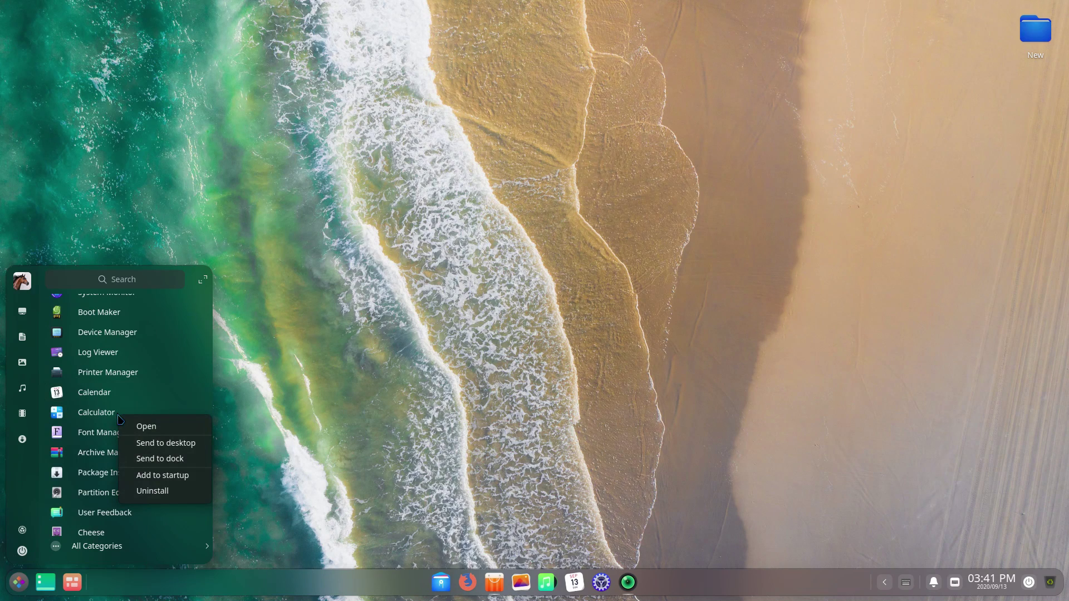
pyautogui.click(160, 458)
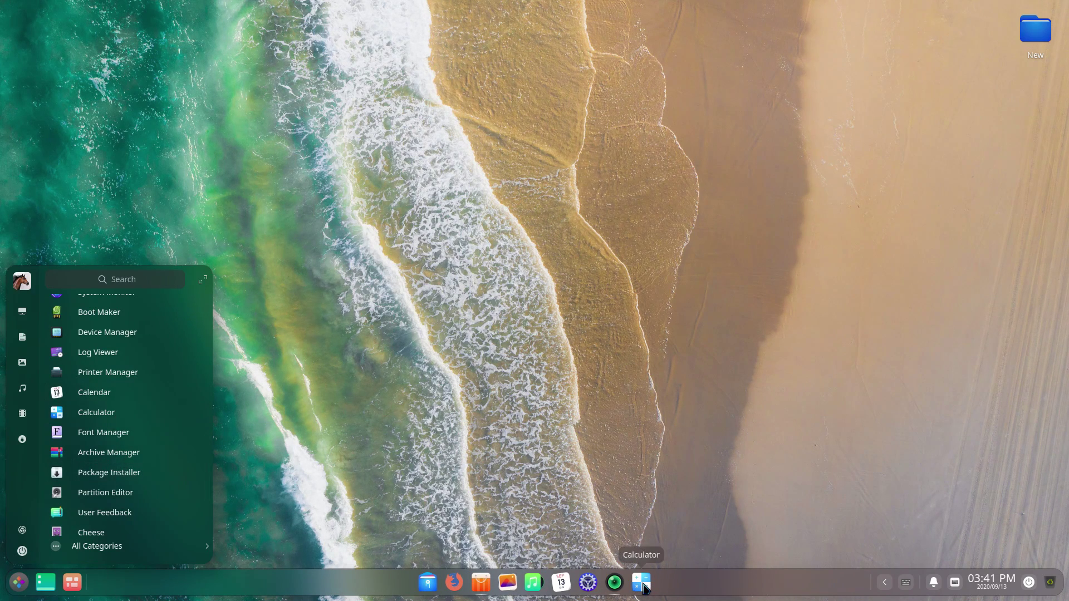
pyautogui.click(576, 482)
pyautogui.moveTo(642, 582); pyautogui.dragTo(486, 584)
# Set the dock's location to Left and check how the launcher opens and closes from there
pyautogui.rightClick(735, 585)
pyautogui.moveTo(768, 536)
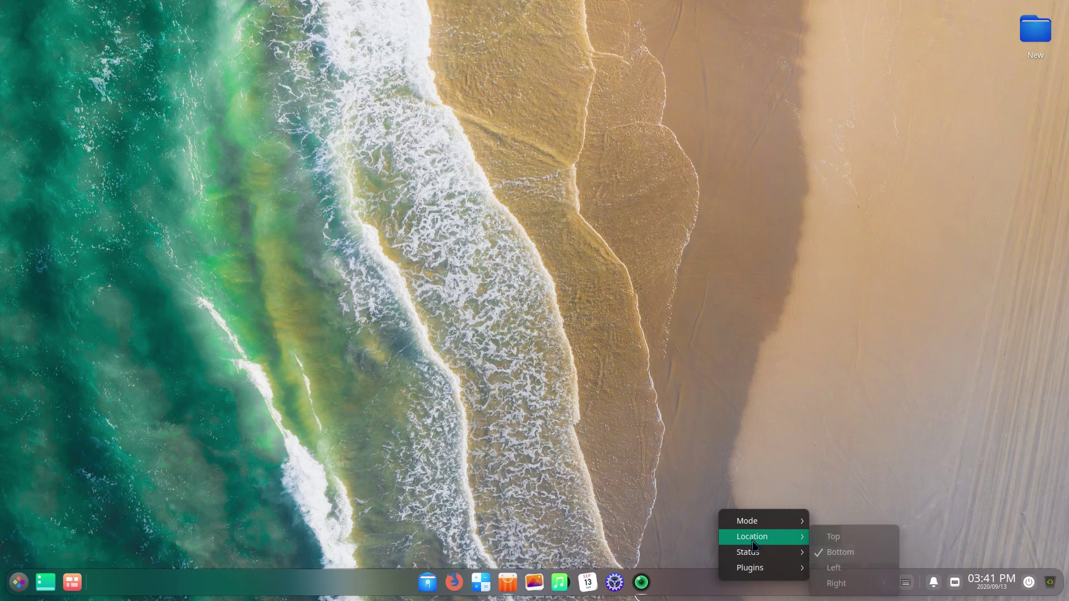
pyautogui.click(836, 566)
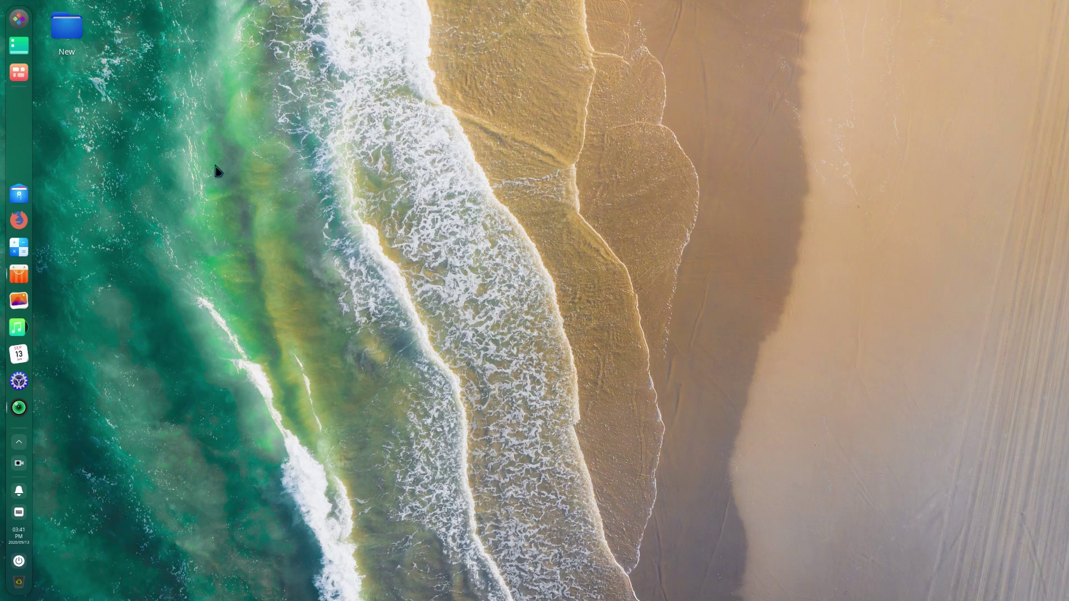
pyautogui.click(21, 22)
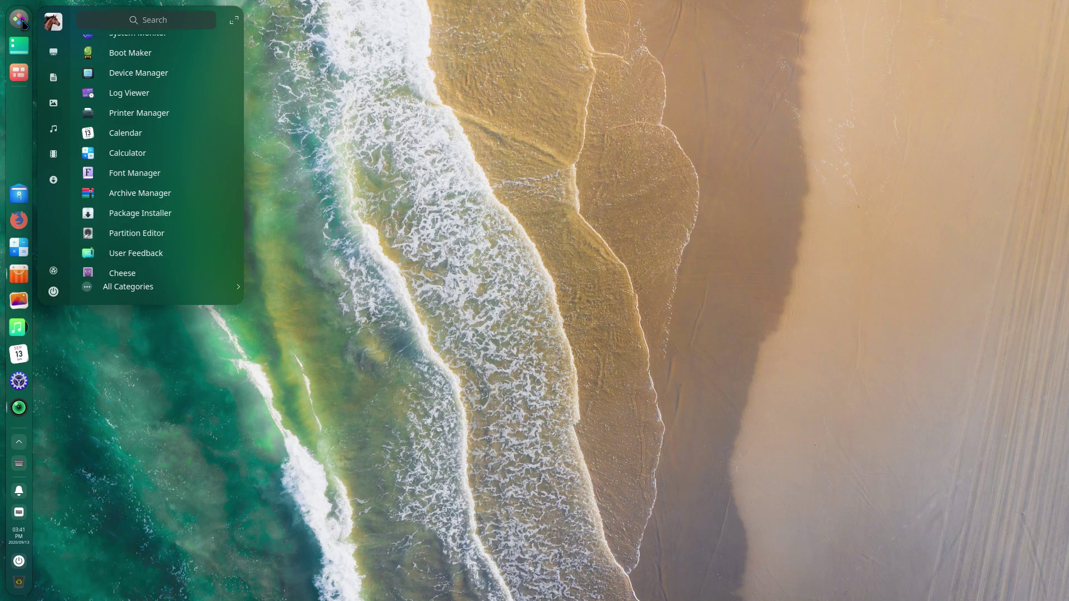
pyautogui.click(22, 22)
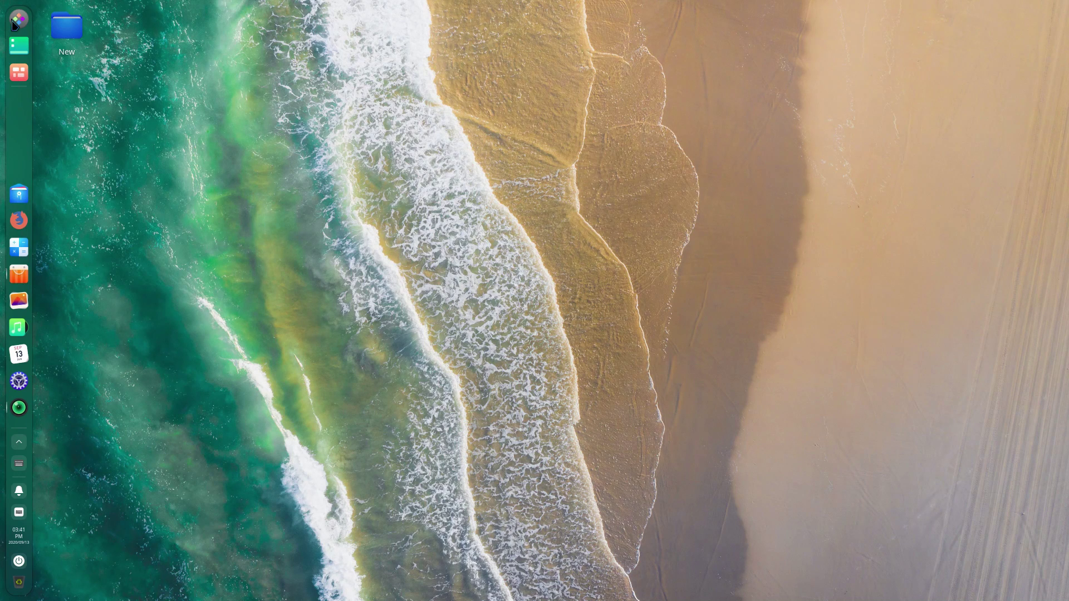
pyautogui.click(17, 22)
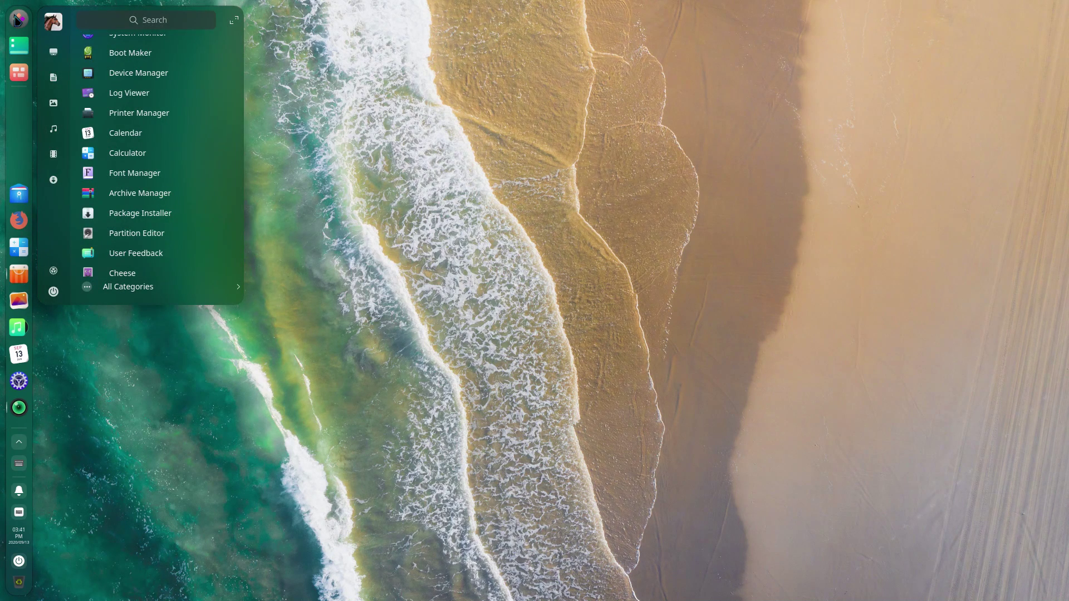
# Review the dock's plugin and mode options and switch the dock to Efficient Mode
pyautogui.rightClick(20, 112)
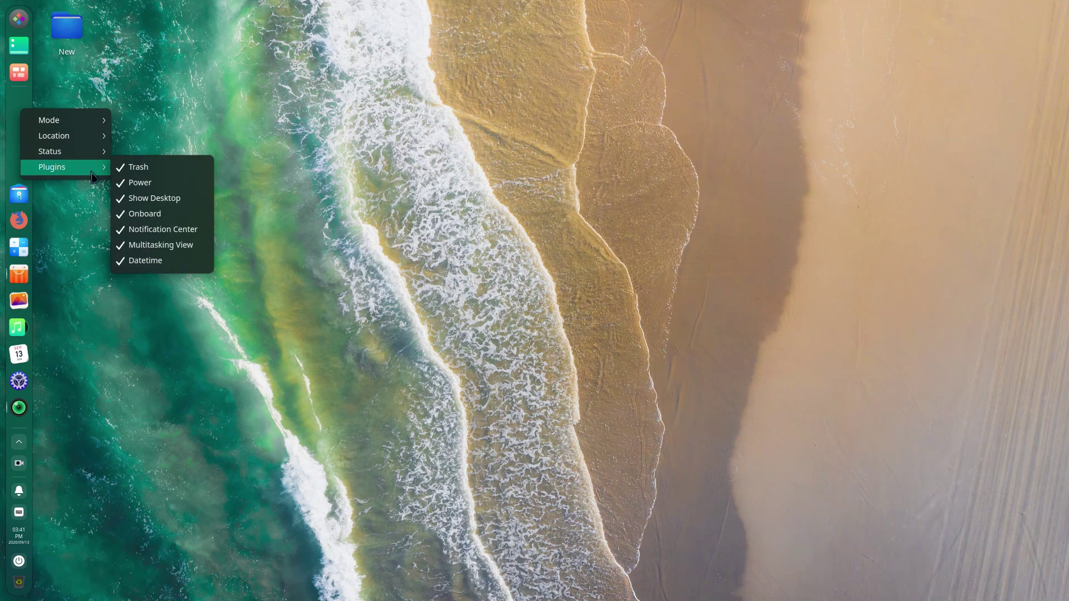
pyautogui.moveTo(94, 121)
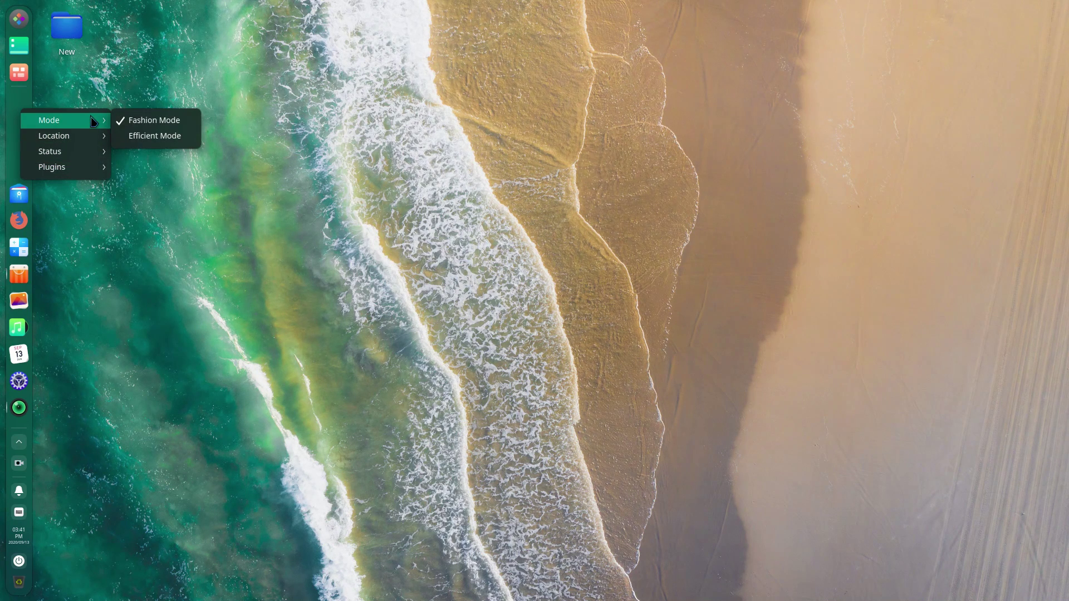
pyautogui.click(155, 137)
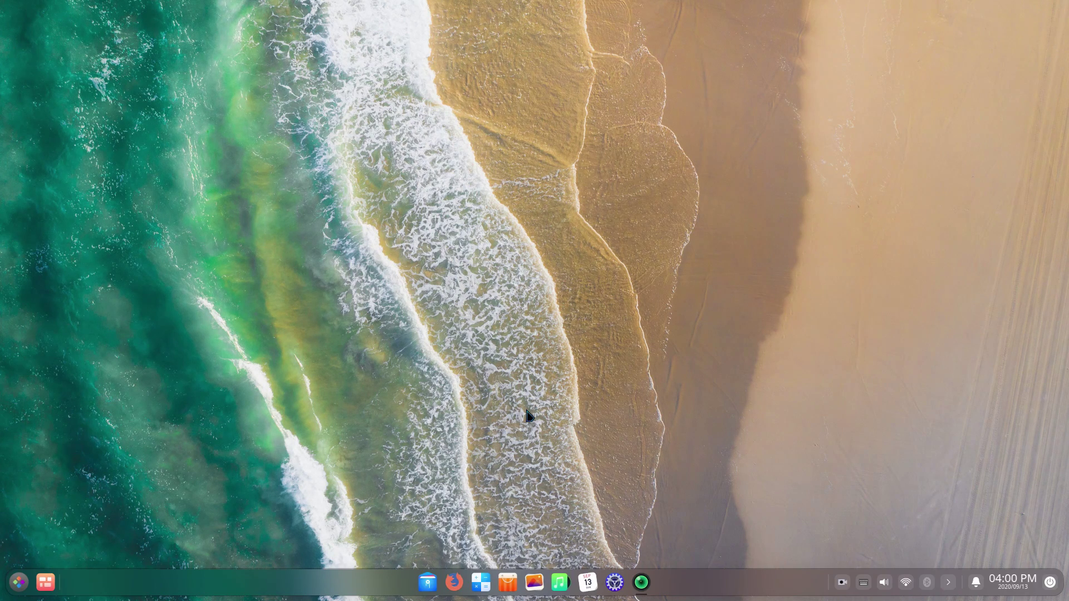
# Search the launcher's applications for "kden" and bring back the full application list
pyautogui.click(14, 586)
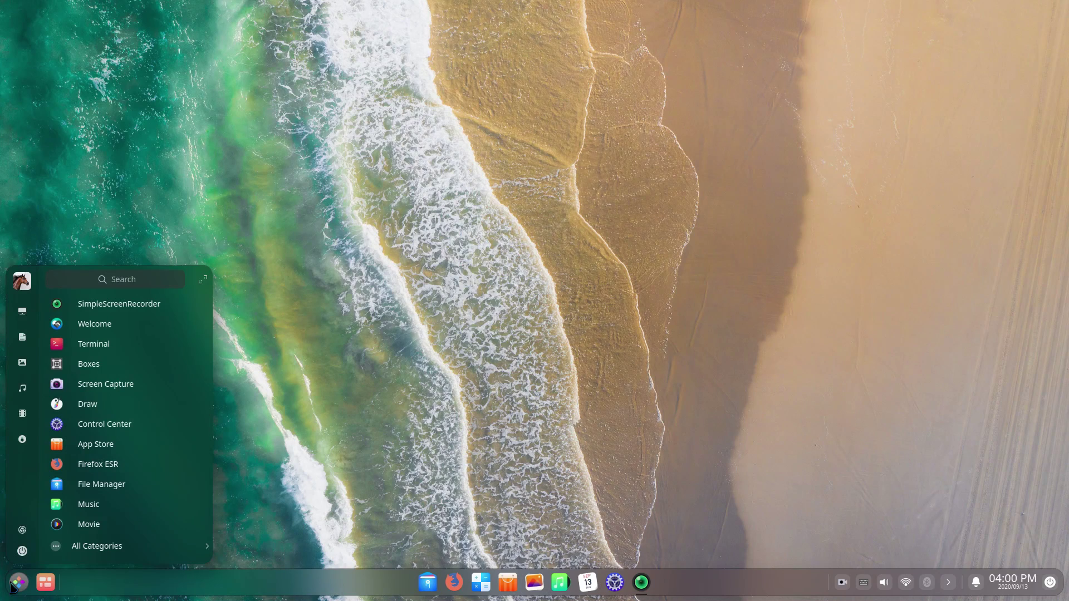
pyautogui.click(171, 281)
pyautogui.write('kden')
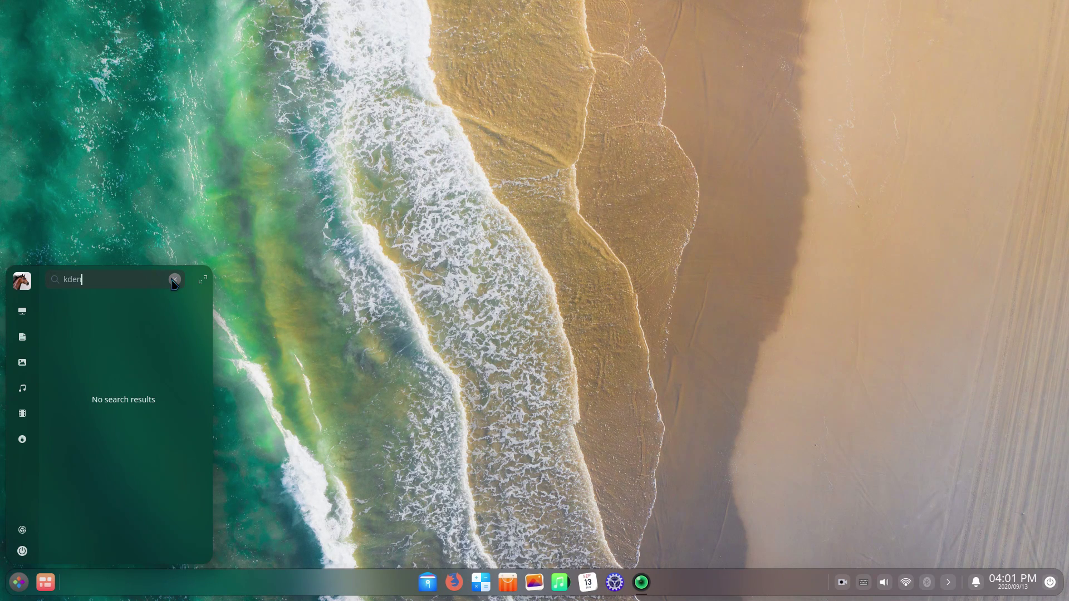
pyautogui.click(13, 584)
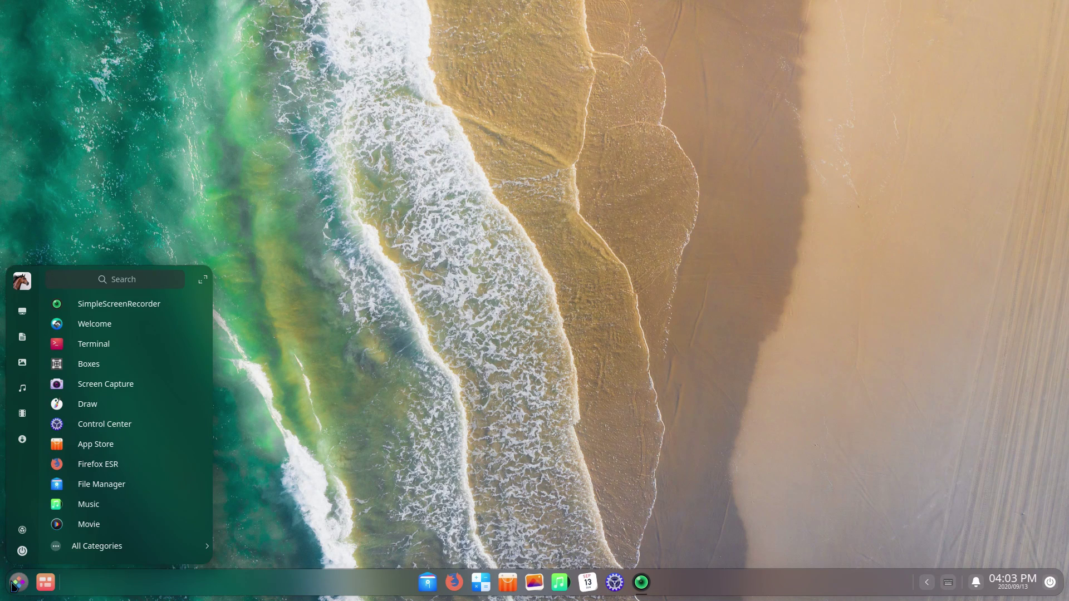